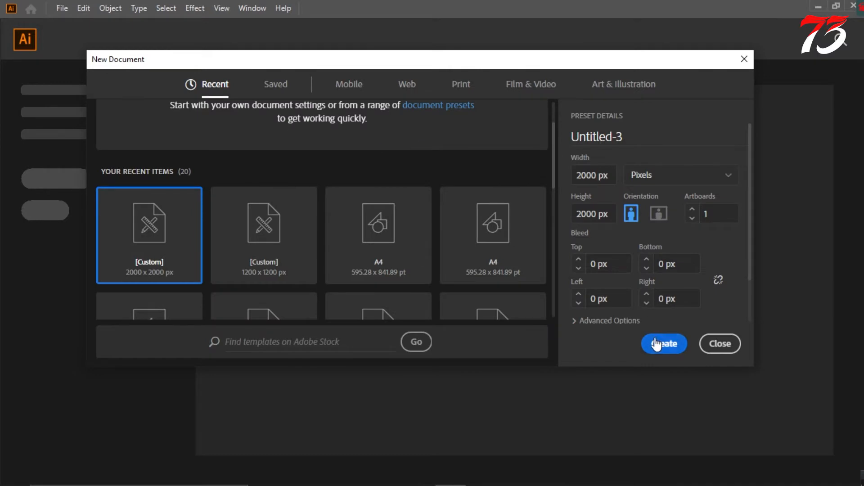
Create a new 2000 × 2000 px document with one artboard and set the stroke to none.
click(655, 343)
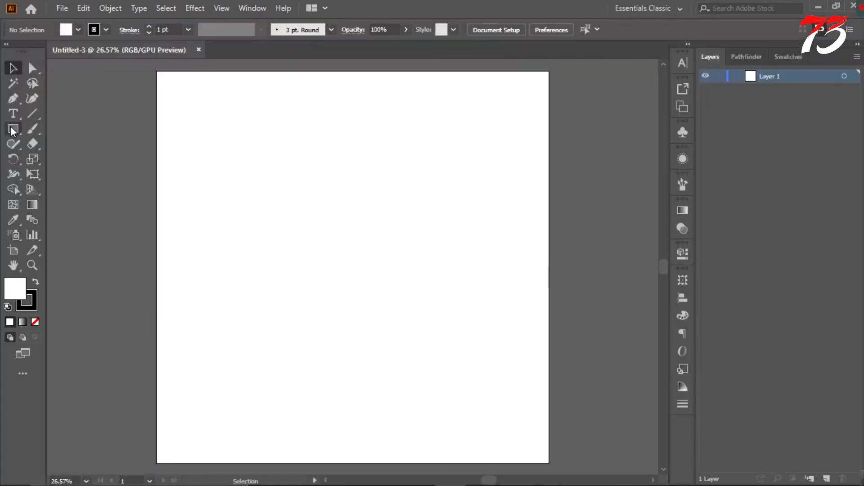
click(35, 302)
click(647, 275)
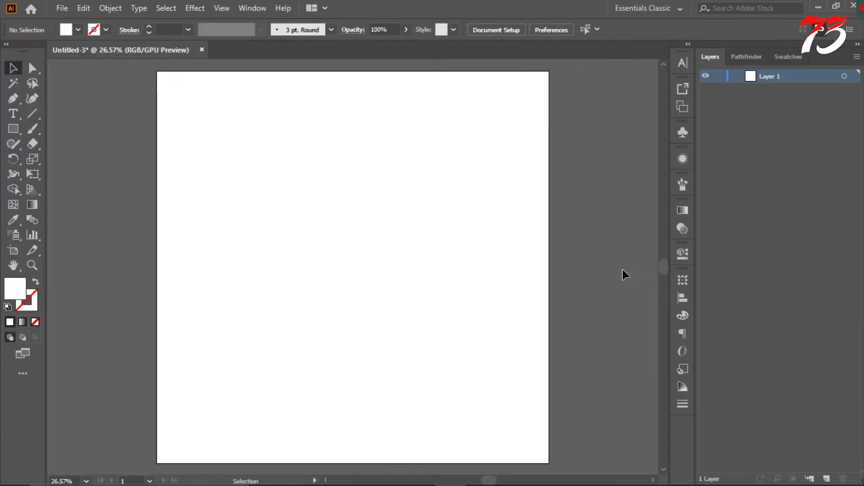
Draw a white 2000 × 2000 px rectangle and centre it horizontally and vertically on the artboard.
click(378, 161)
click(409, 246)
click(543, 29)
click(595, 29)
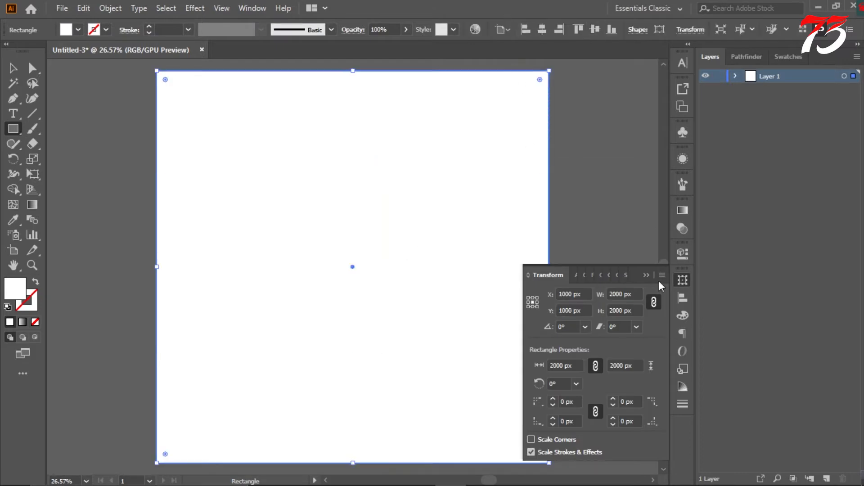
click(646, 275)
Offset the rectangle's path by -86 px and turn the inner path into margin guides.
scroll(320, 210, up, 1)
scroll(320, 211, down, 1)
click(111, 8)
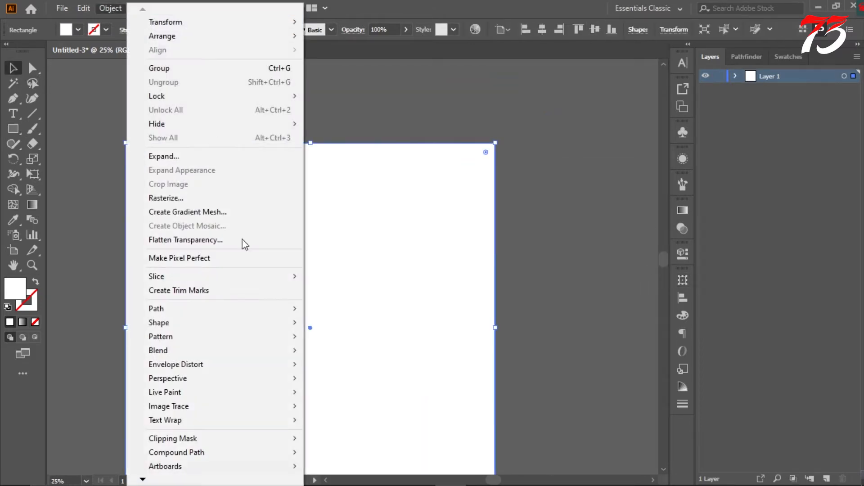
mouse_move(180, 309)
click(364, 356)
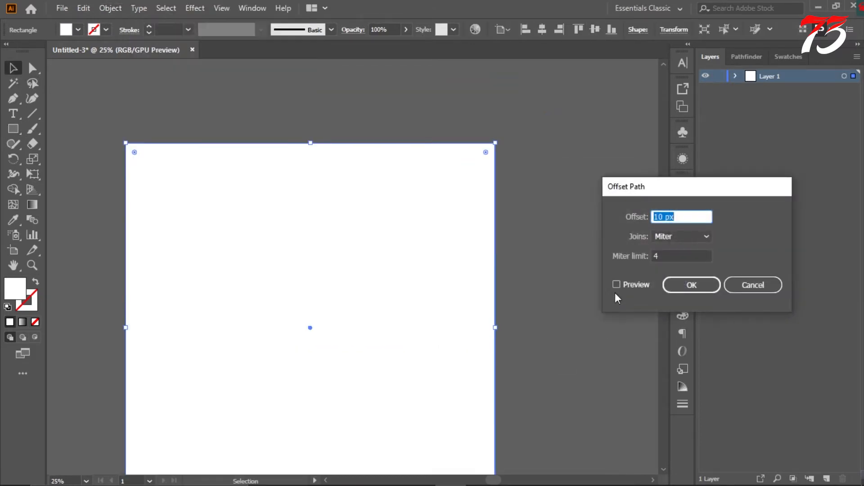
click(616, 284)
double_click(664, 217)
key(Down)
key(Down)
key(Down)
key(Down)
key(Down)
key(Down)
key(Down)
key(Down)
key(Down)
key(Down)
key(Down)
key(Down)
key(Down)
key(Down)
key(Down)
key(Down)
key(Down)
key(Down)
key(Down)
key(Down)
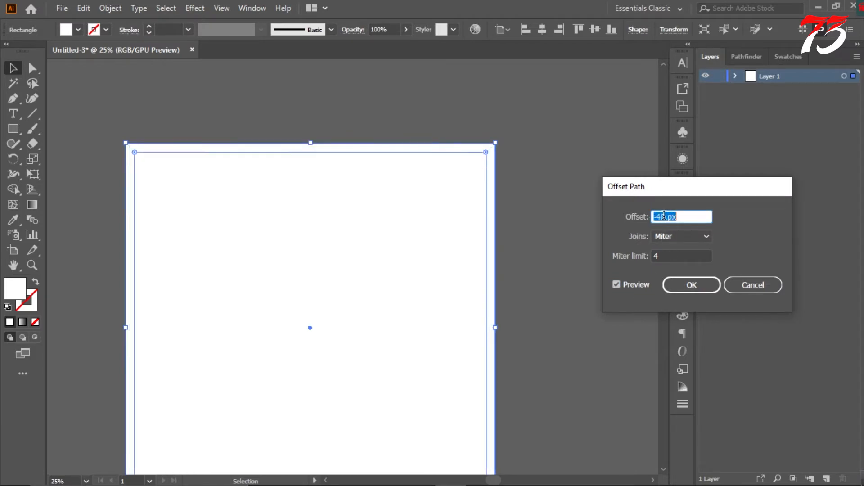
key(Up)
key(Up)
key(Up)
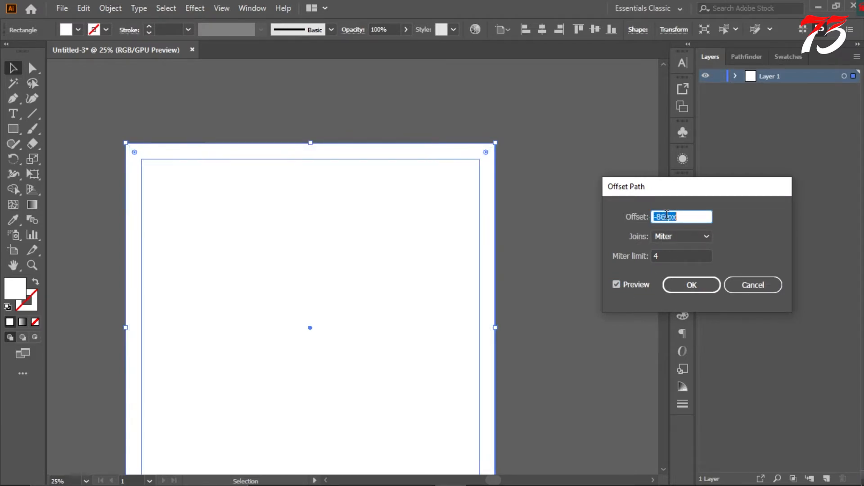
click(685, 284)
right_click(456, 190)
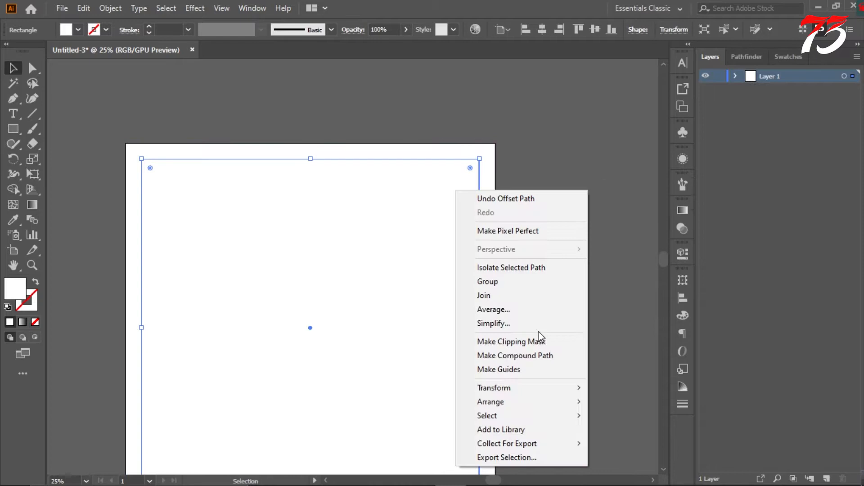
click(514, 367)
Draw a square of about 148 px above the artboard and fill it with red d80000.
scroll(427, 199, down, 1)
scroll(325, 96, up, 2)
click(13, 129)
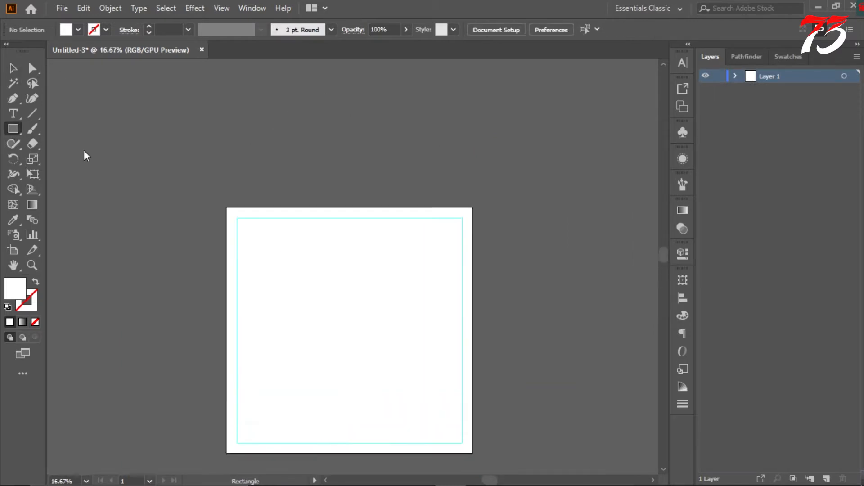
scroll(278, 198, up, 2)
drag(196, 156, 233, 192)
double_click(23, 283)
click(693, 185)
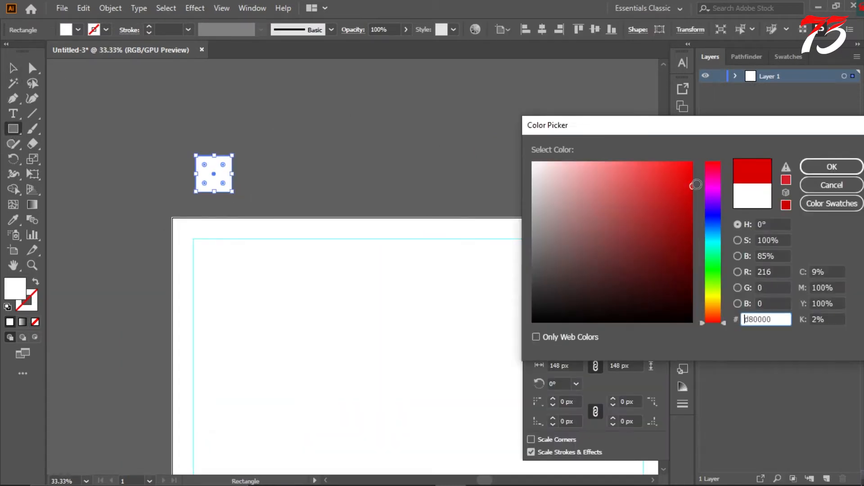
click(819, 169)
click(648, 267)
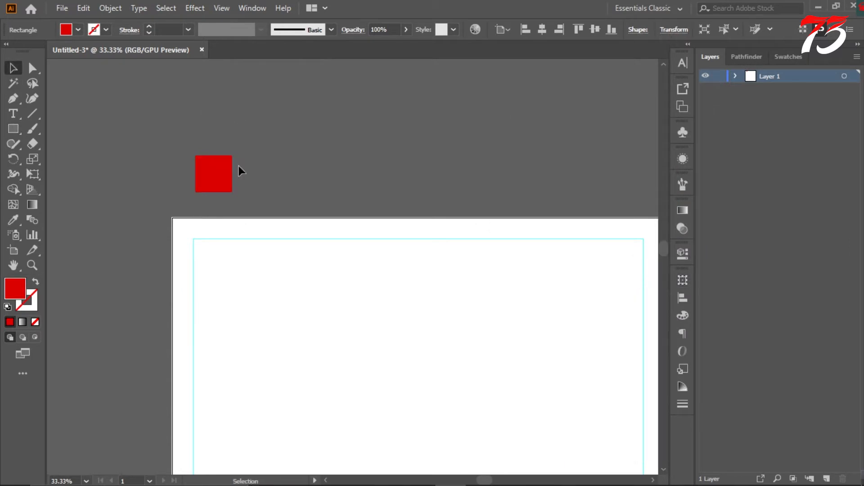
Add a second square beside the red one and fill it with dark red 540000.
drag(251, 155, 288, 191)
double_click(15, 288)
drag(629, 272, 717, 270)
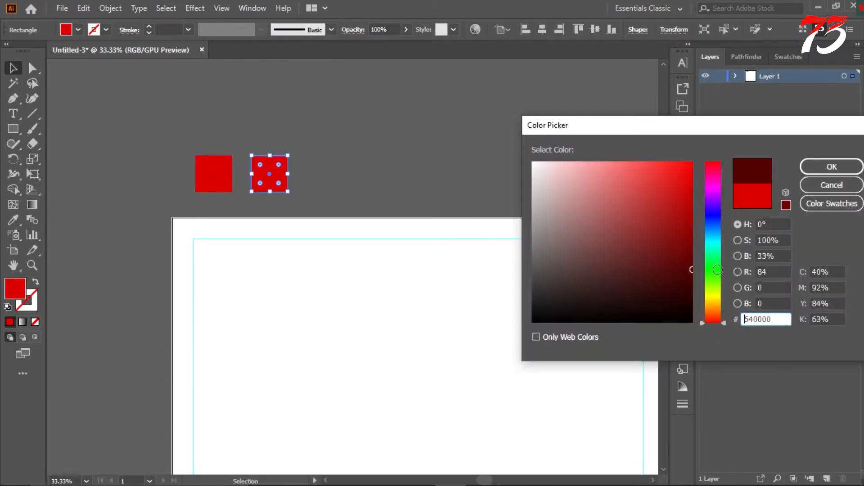
click(810, 167)
Duplicate the dark red square beside it and give the copy a linear gradient from the bright red to the dark red.
drag(276, 176, 333, 175)
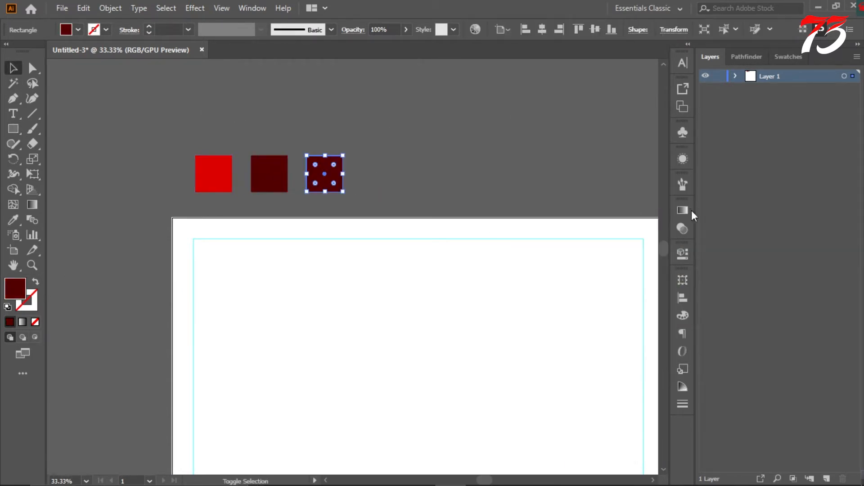
click(683, 210)
click(644, 324)
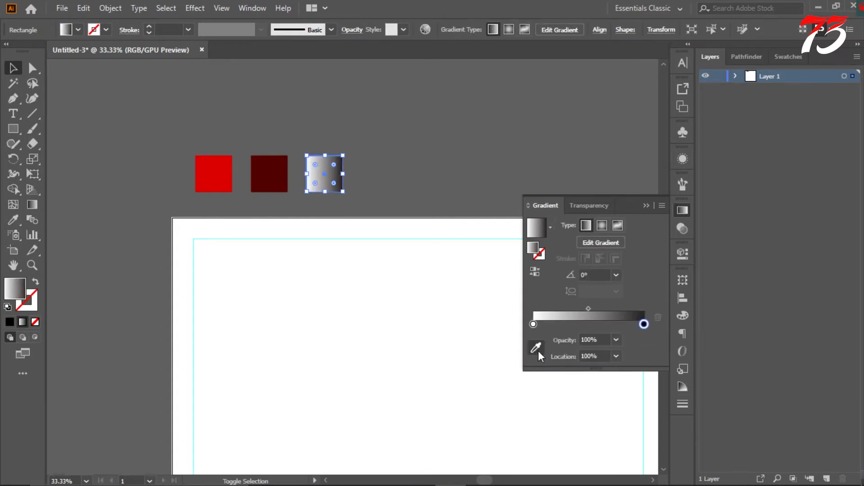
click(536, 349)
click(214, 174)
click(646, 206)
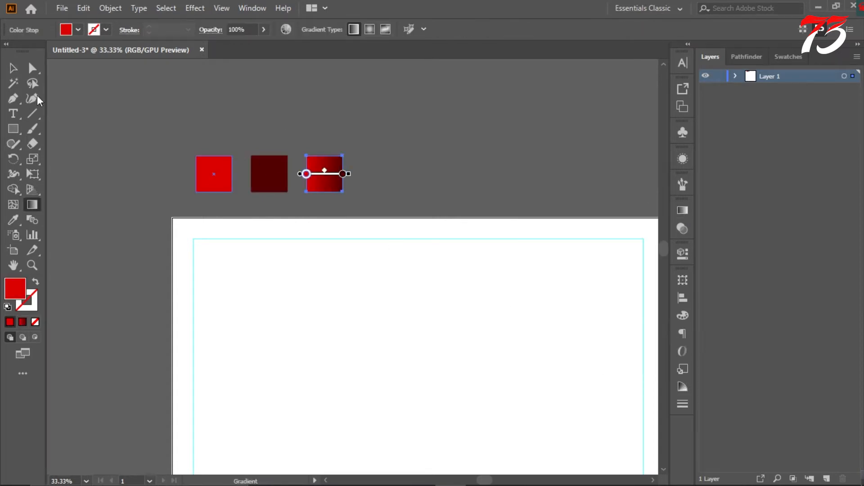
click(14, 68)
click(310, 114)
Place the mma-fighter-cbd image from the project folder on the artboard, enlarge it and move it to the centre.
scroll(327, 96, down, 1)
scroll(349, 154, down, 1)
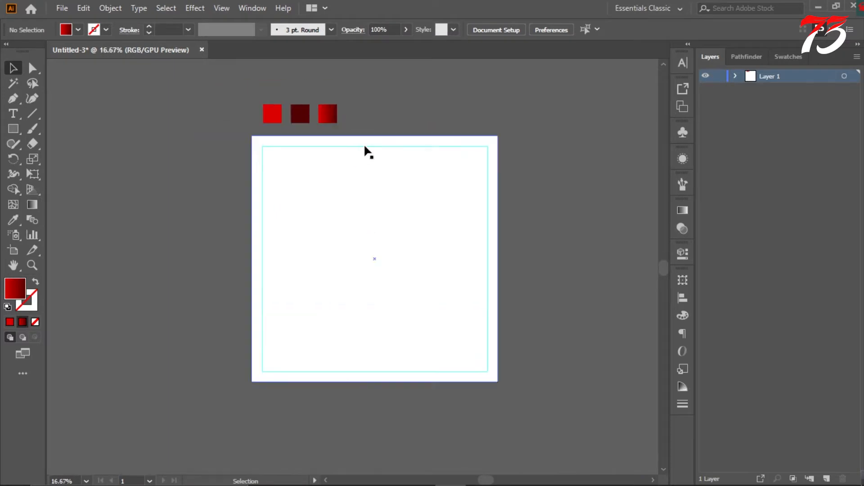
click(357, 473)
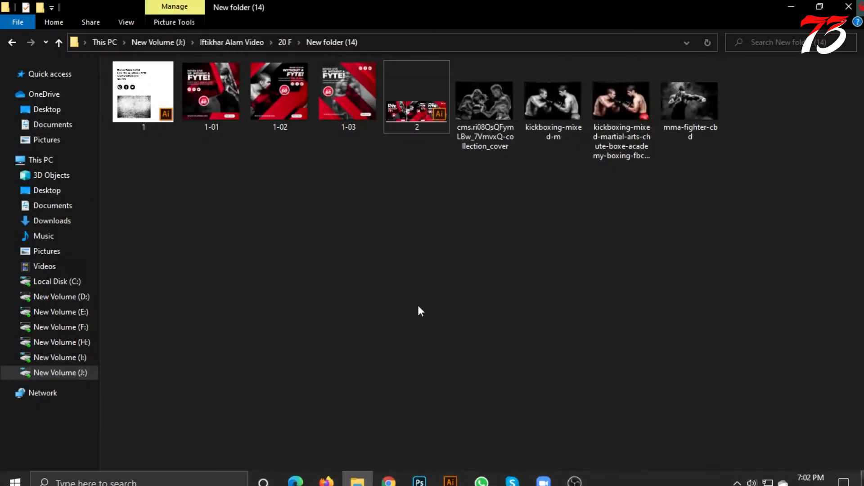
drag(690, 102, 400, 302)
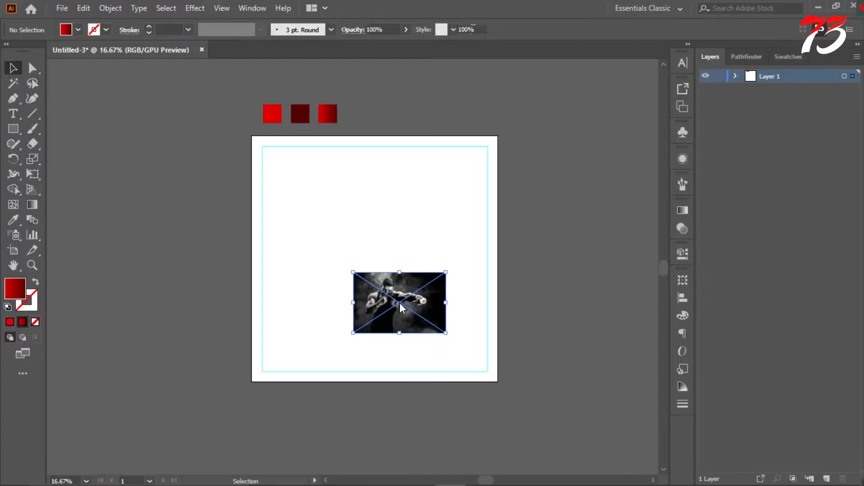
drag(446, 333, 510, 385)
scroll(417, 347, up, 1)
drag(414, 346, 393, 285)
Reflect the fighter photo across the vertical axis and enlarge it to cover the whole artboard.
right_click(378, 276)
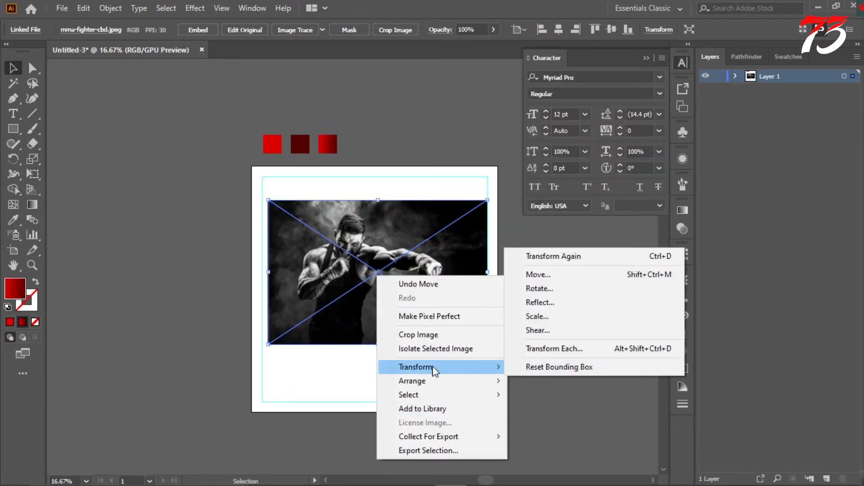
mouse_move(455, 365)
click(540, 303)
click(590, 311)
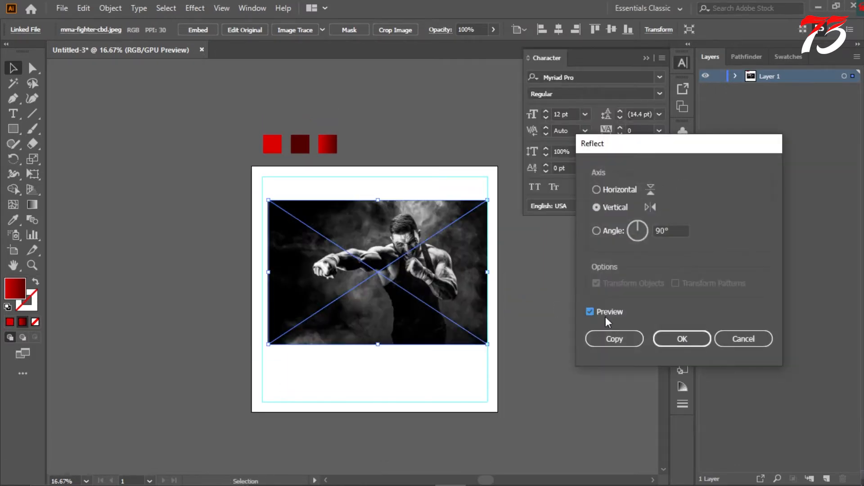
click(671, 337)
drag(488, 344, 505, 400)
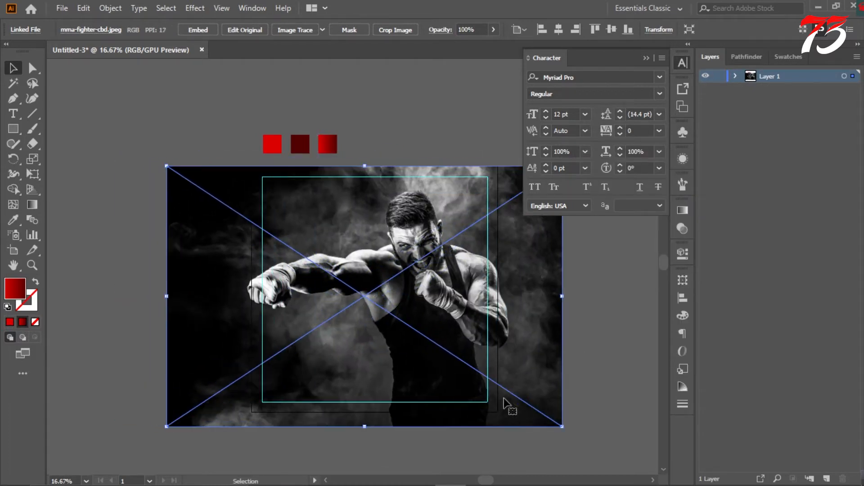
Expand Layer 1 to view its objects and group the three colour squares above the artboard.
click(732, 93)
click(735, 76)
click(844, 155)
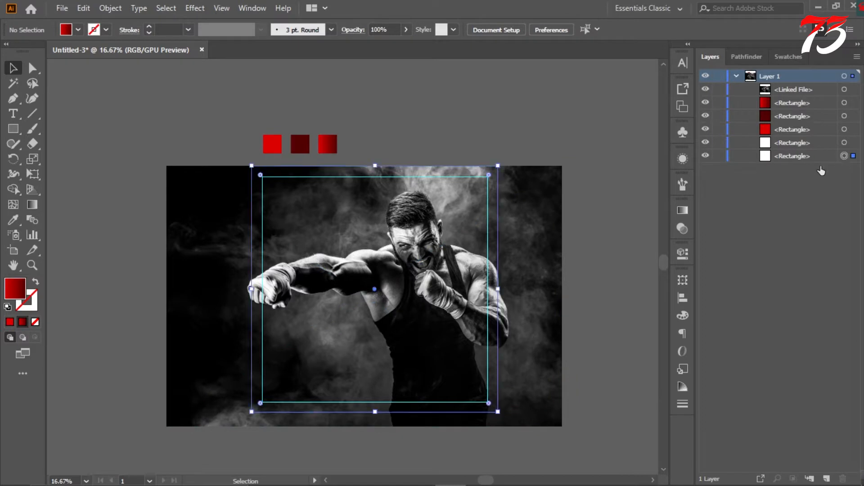
click(393, 160)
drag(394, 160, 260, 132)
key(ctrl+g)
Copy the bottommost background rectangle, paste it in place and bring the copy in front of the photo.
click(432, 180)
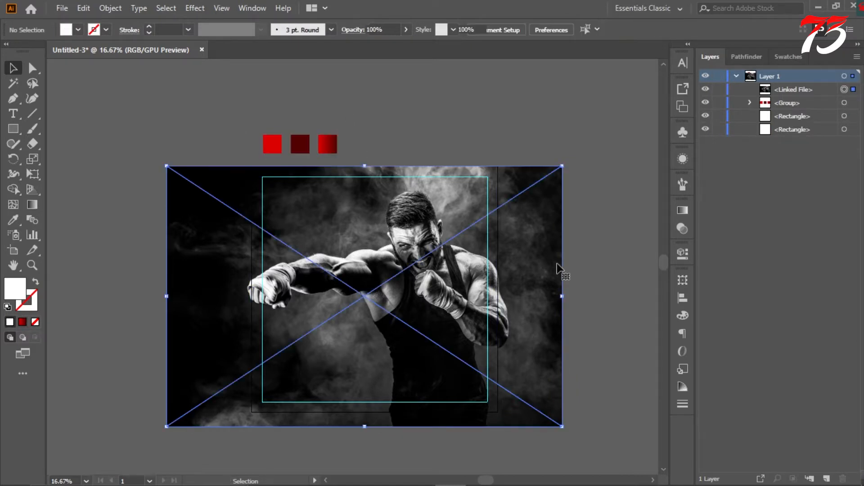
click(845, 129)
key(ctrl+c)
key(ctrl+f)
right_click(433, 361)
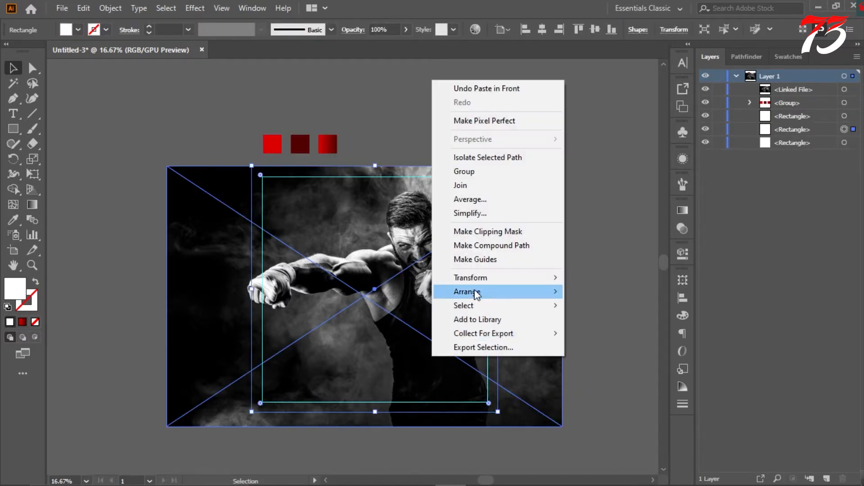
mouse_move(475, 291)
click(620, 287)
Make a clipping mask from the rectangle copy and the fighter photo to crop it to the artboard.
shift+click(521, 276)
right_click(521, 272)
click(550, 380)
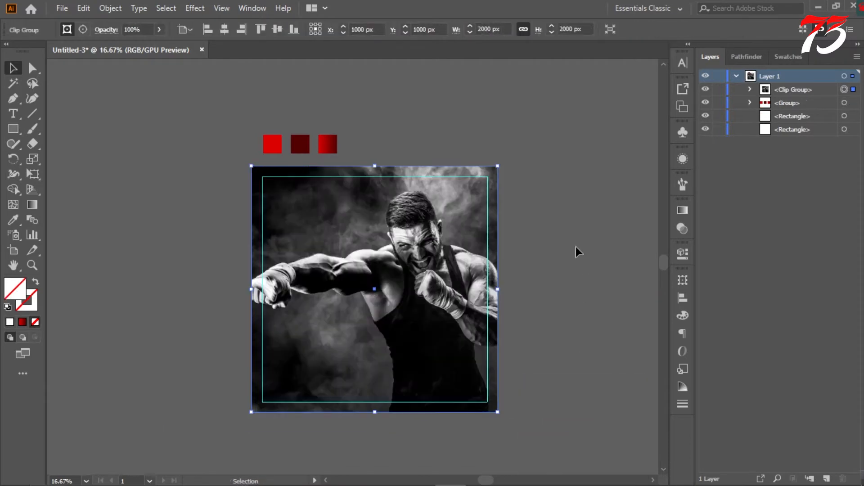
click(510, 251)
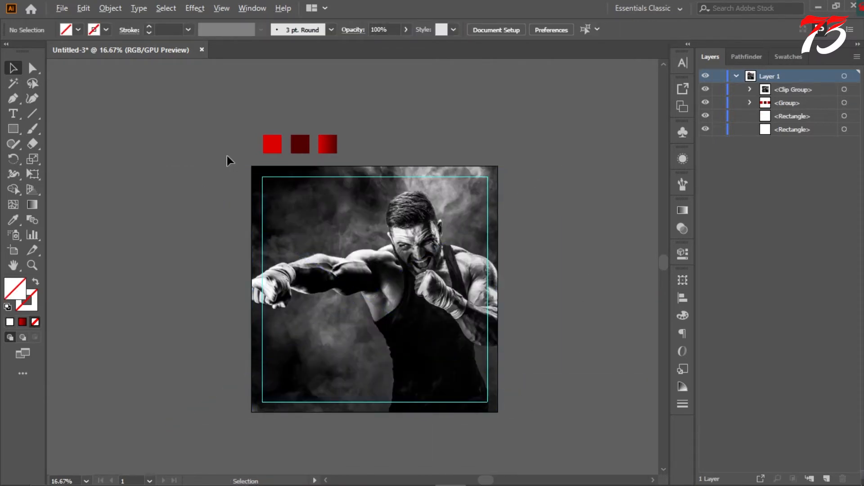
Switch to File Explorer and open the 1.ai file from the project folder in Illustrator.
scroll(251, 167, up, 1)
scroll(266, 181, down, 1)
click(357, 471)
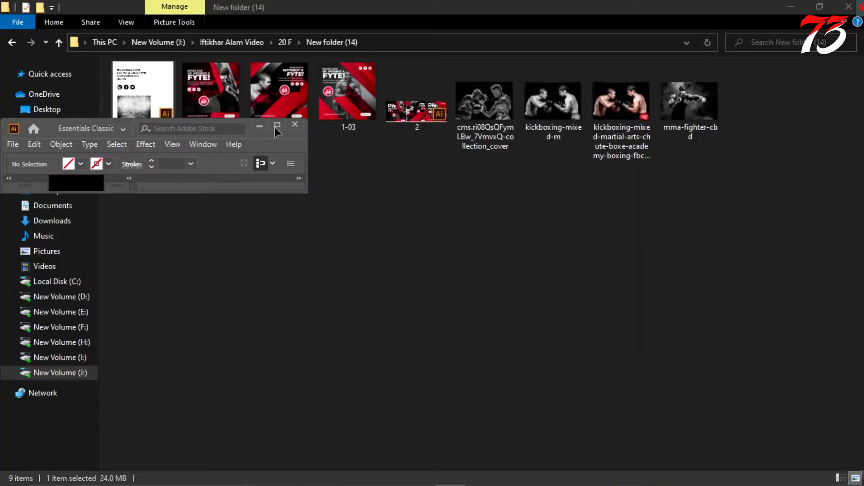
click(555, 266)
click(278, 125)
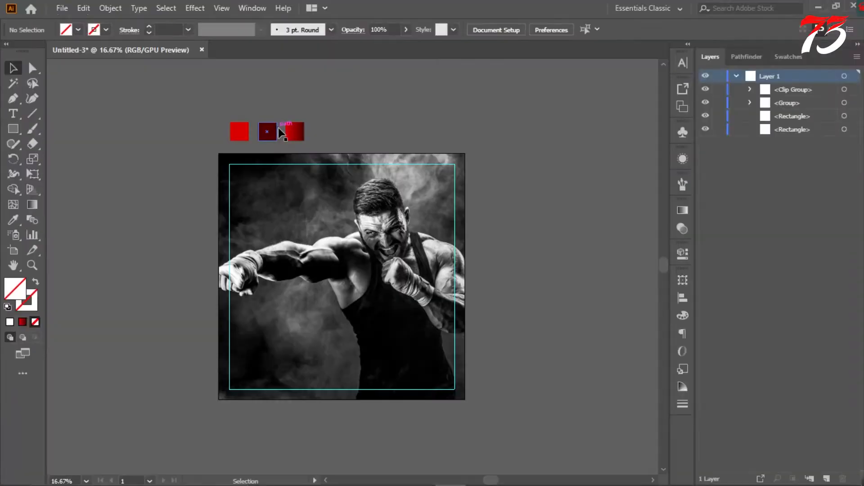
click(357, 471)
key(alt+Tab)
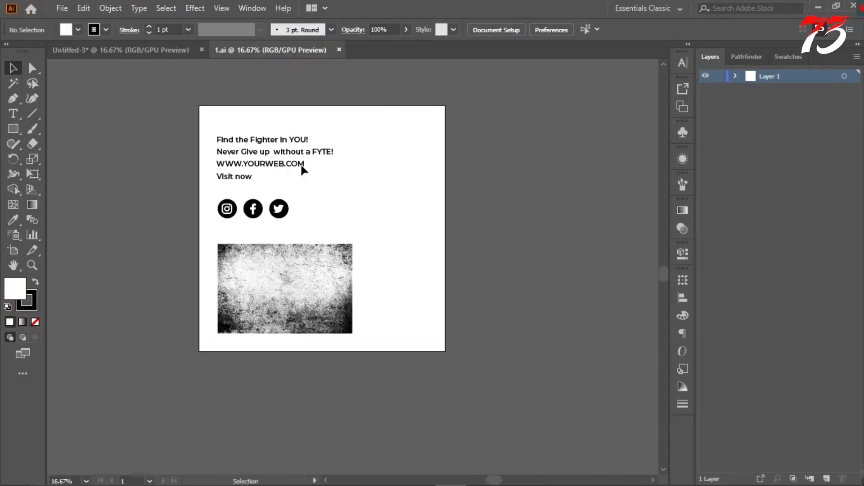
Delete the grunge texture image from 1.ai and lock its background rectangle.
click(293, 287)
key(Delete)
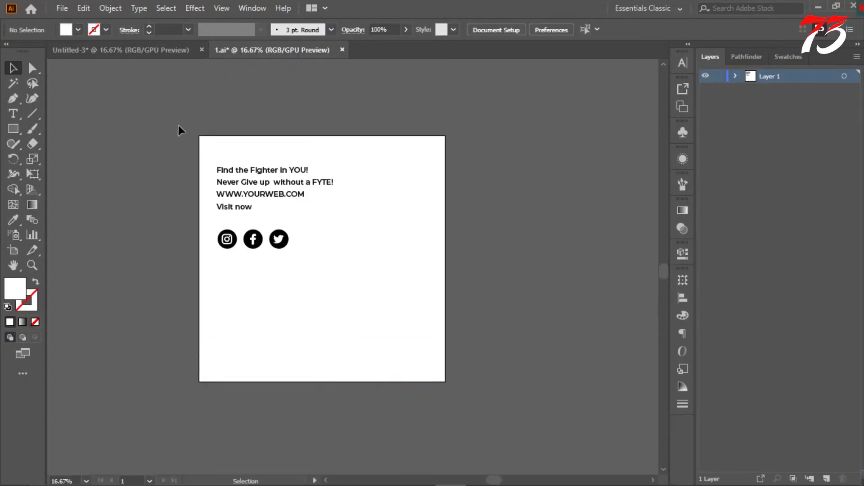
click(471, 222)
click(719, 116)
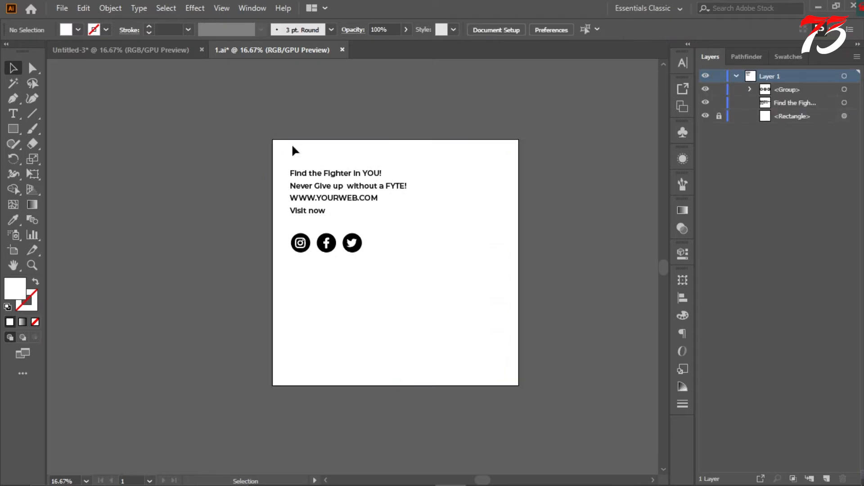
Copy the text block and social media icons from 1.ai into the Untitled-3 document, beside the artboard.
drag(293, 146, 403, 285)
drag(326, 187, 184, 57)
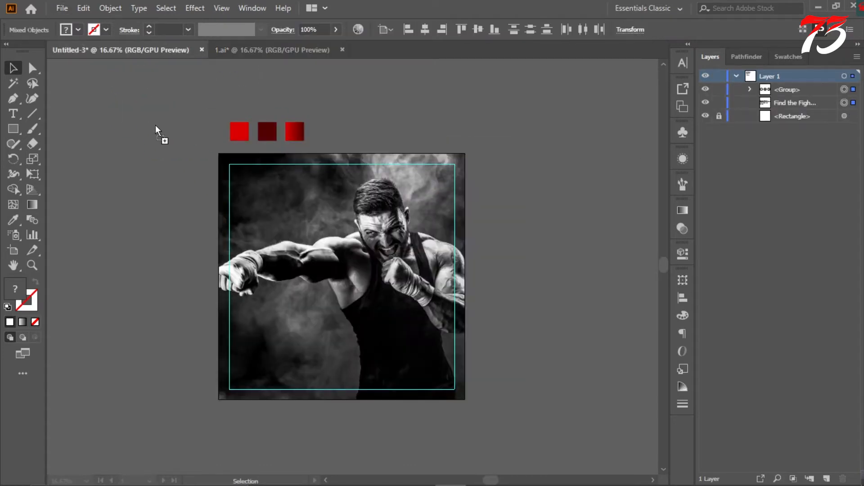
drag(155, 126, 124, 172)
click(208, 80)
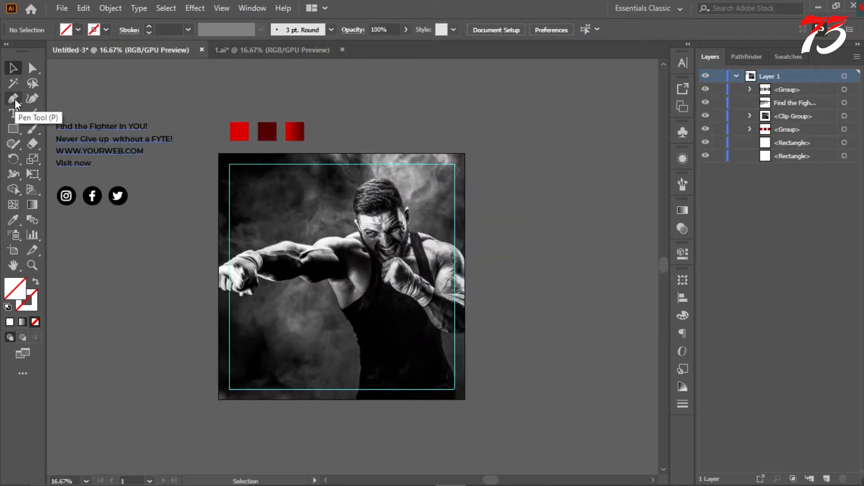
Draw a closed four-sided shape with the Pen tool over the photo's upper-left area, extending past the artboard's edges.
click(14, 99)
click(334, 141)
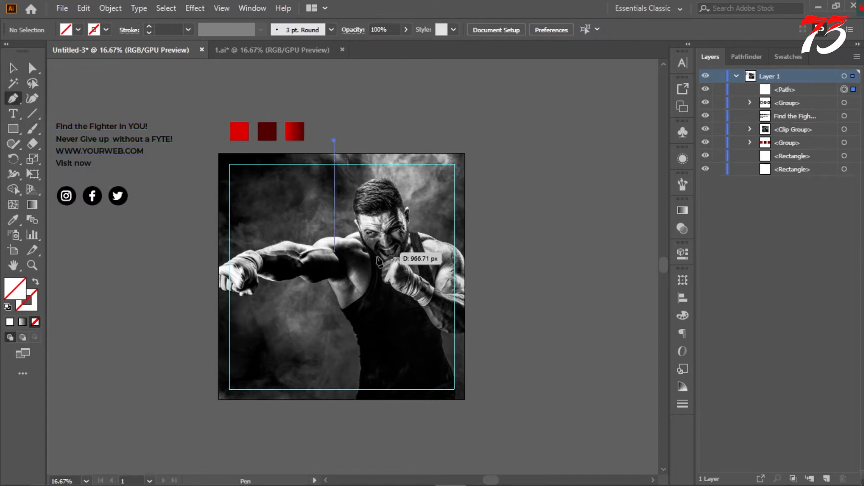
click(390, 292)
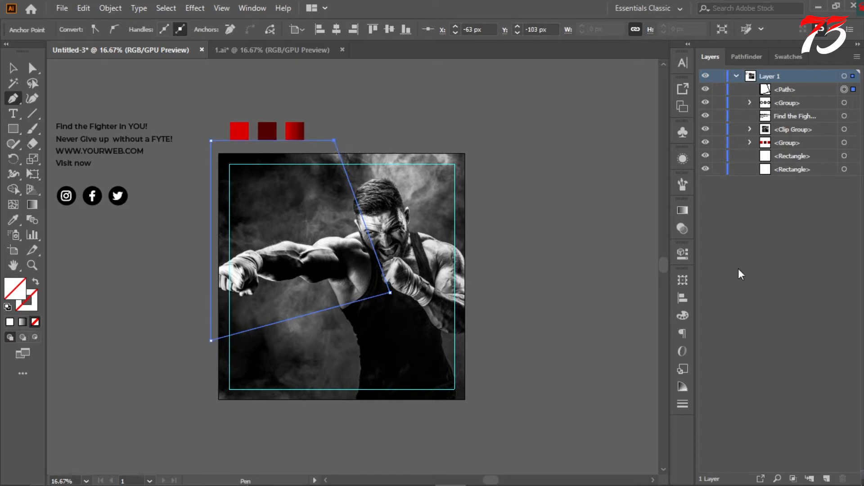
Fill the new four-sided shape with the red-to-dark-red gradient sampled from the third colour swatch.
click(9, 322)
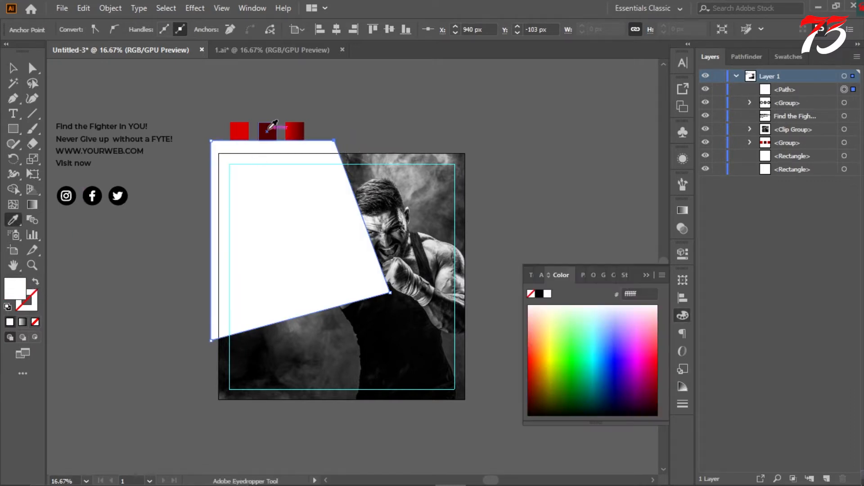
click(295, 131)
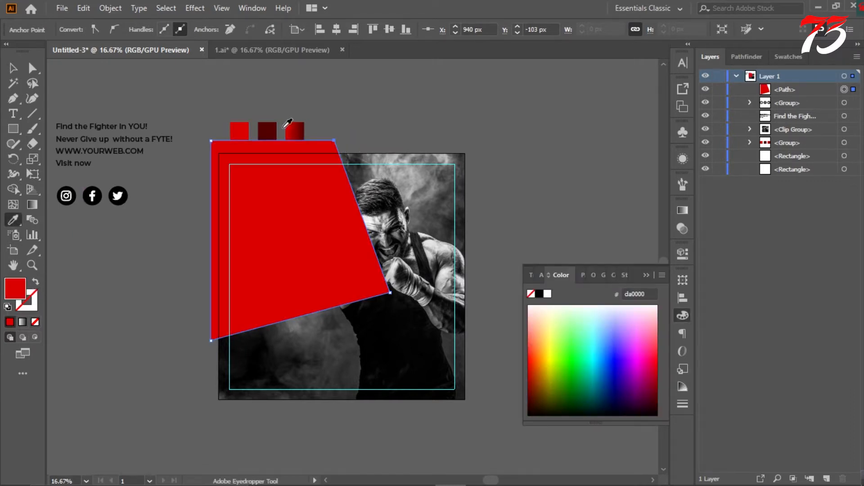
click(167, 89)
Duplicate the gradient shape slightly up and right, and use Shape Builder to reduce one copy to a strip along the right edge.
drag(294, 259, 316, 253)
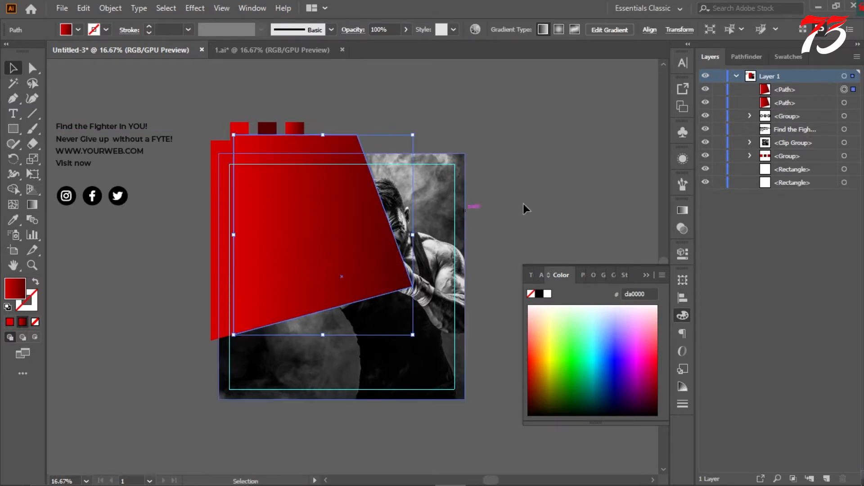
key(ctrl+bracketleft)
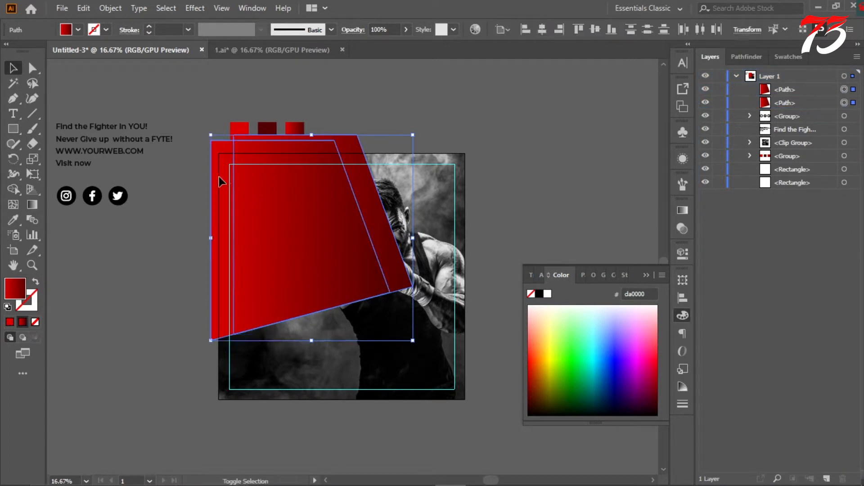
shift+click(219, 176)
key(shift+m)
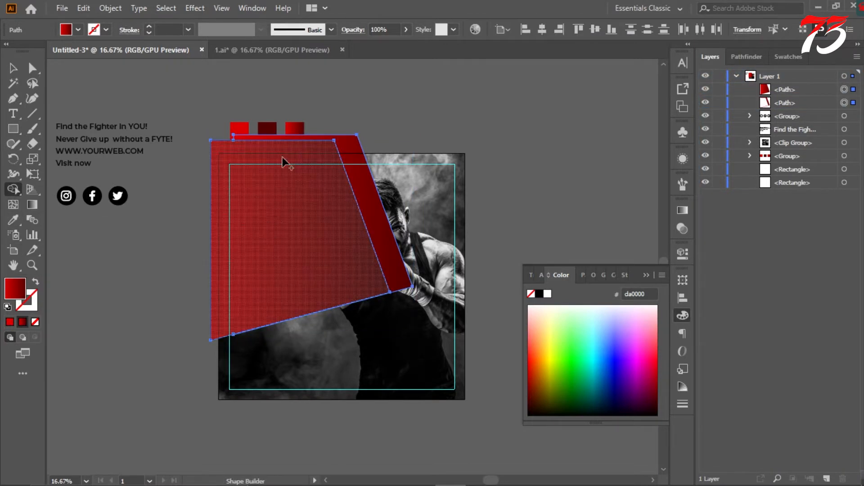
key(v)
click(445, 130)
Trim the parts of the red shapes that extend past the artboard's edges with Shape Builder.
key(ctrl+a)
key(shift+m)
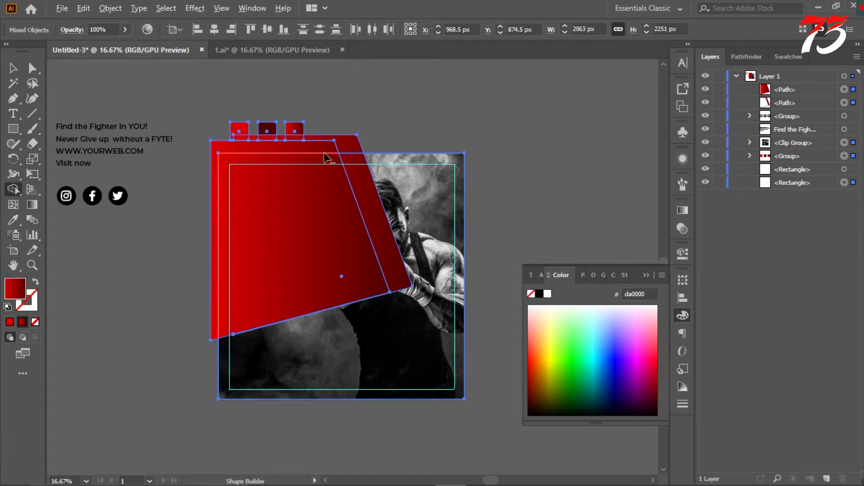
drag(310, 144, 243, 147)
click(150, 88)
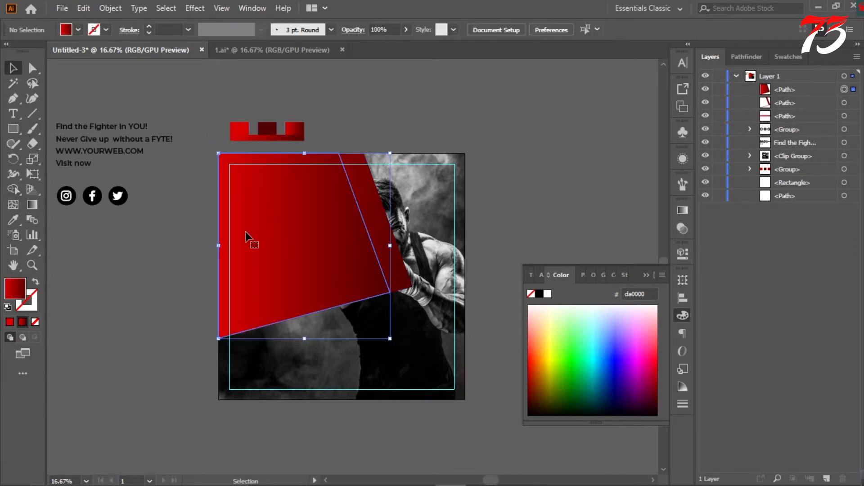
key(a)
click(412, 286)
drag(412, 287, 396, 297)
key(ctrl+z)
click(530, 242)
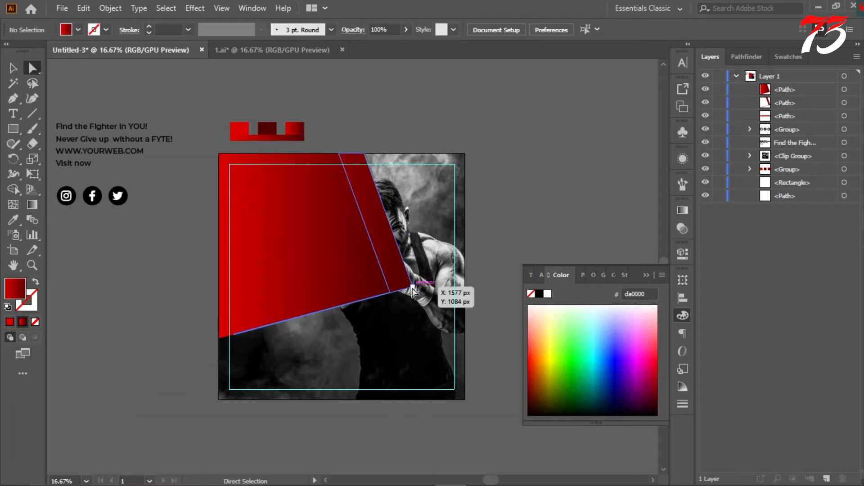
click(13, 69)
click(153, 97)
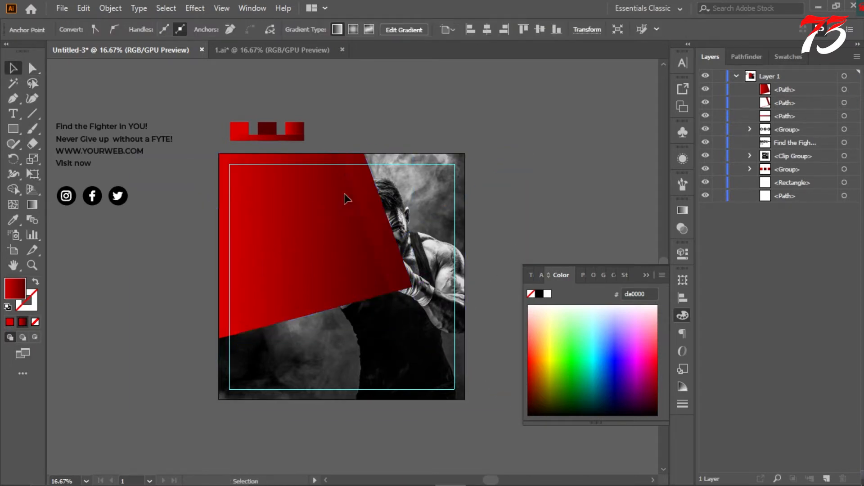
drag(371, 202, 466, 225)
key(ctrl+z)
click(32, 69)
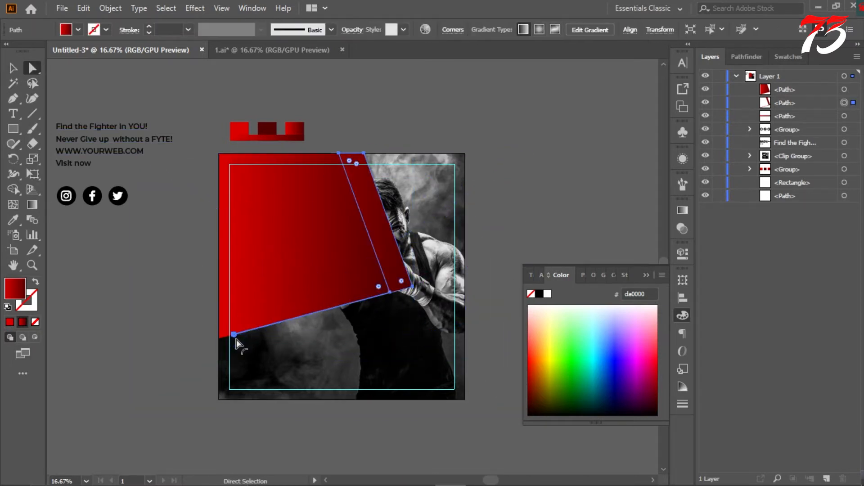
key(Delete)
key(ctrl+z)
click(14, 69)
click(171, 104)
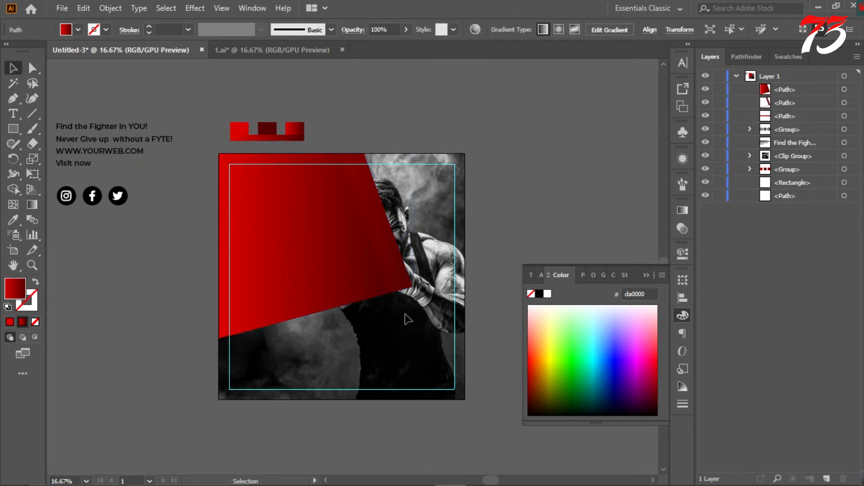
Move the dark red strip off the artboard and draw a short Pen line across the start of its thin tail.
drag(405, 290, 557, 247)
scroll(557, 247, up, 3)
click(441, 241)
scroll(442, 240, up, 3)
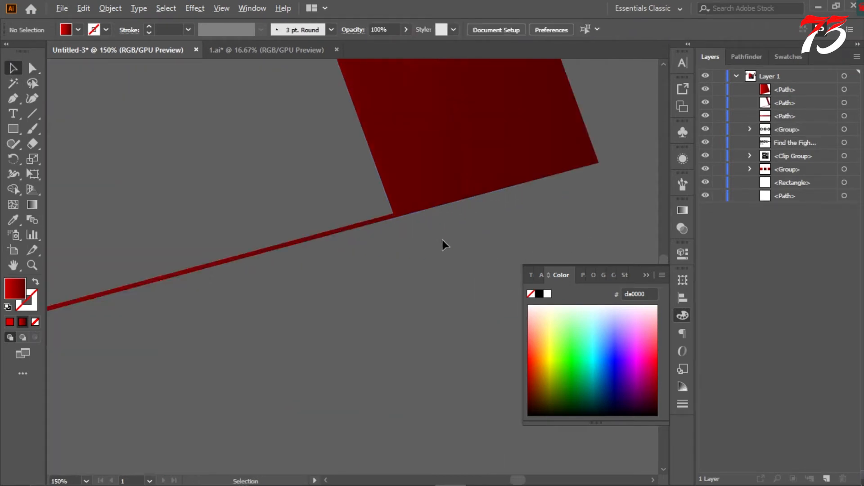
click(19, 104)
click(391, 208)
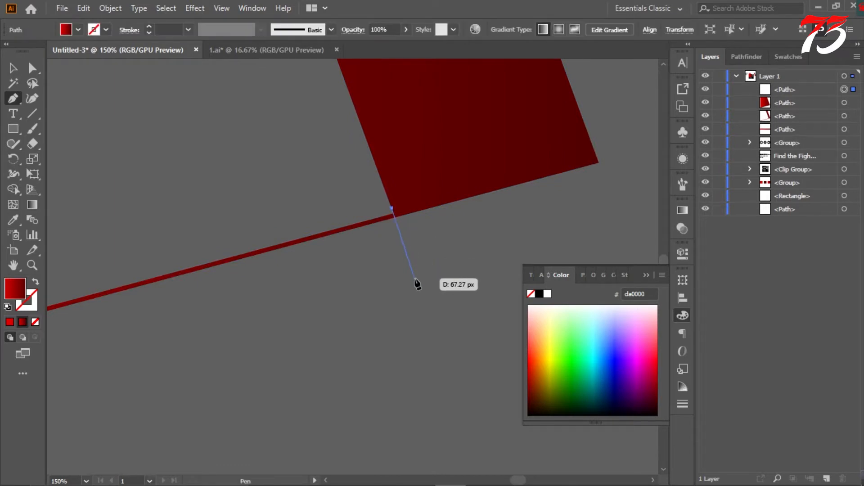
click(414, 278)
Divide the strip along the drawn line with Pathfinder, ungroup the pieces and delete the thin tail.
click(19, 71)
click(746, 56)
right_click(273, 256)
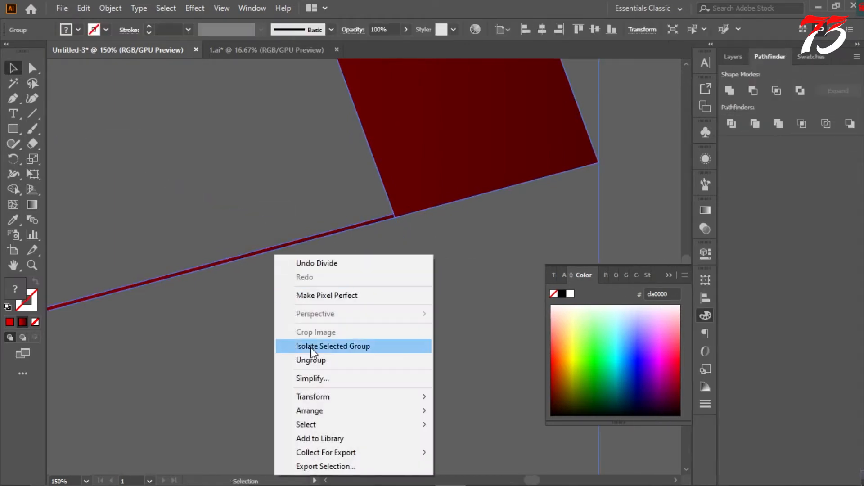
click(317, 275)
click(315, 240)
key(Delete)
scroll(398, 296, down, 7)
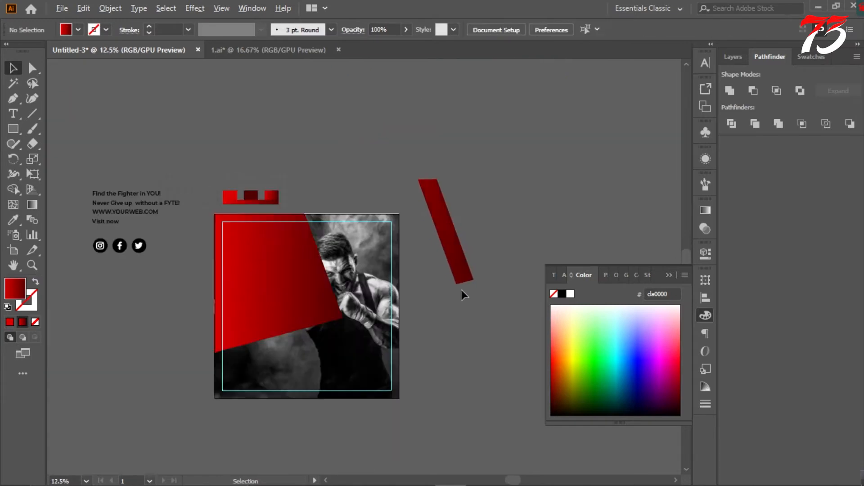
Move the strip's lower-right corner point upward and inward to give its lower end a steep slant.
scroll(461, 289, up, 2)
scroll(415, 200, right, 5)
click(454, 285)
key(a)
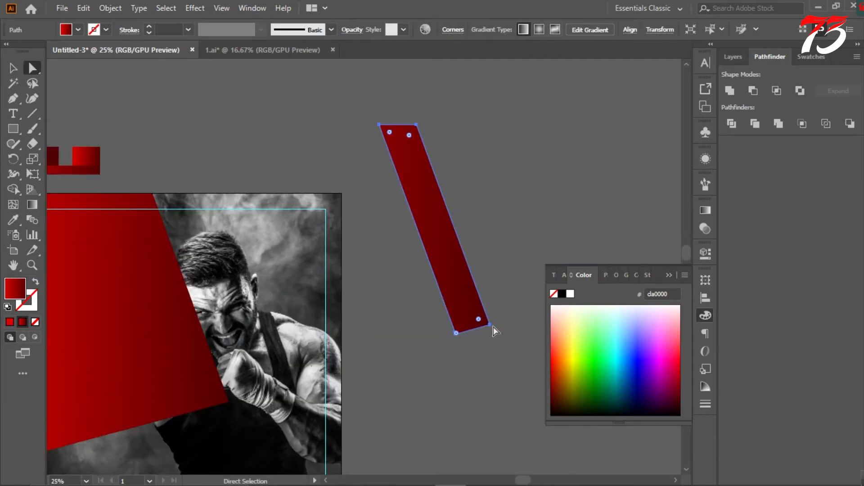
drag(493, 328, 481, 301)
click(13, 69)
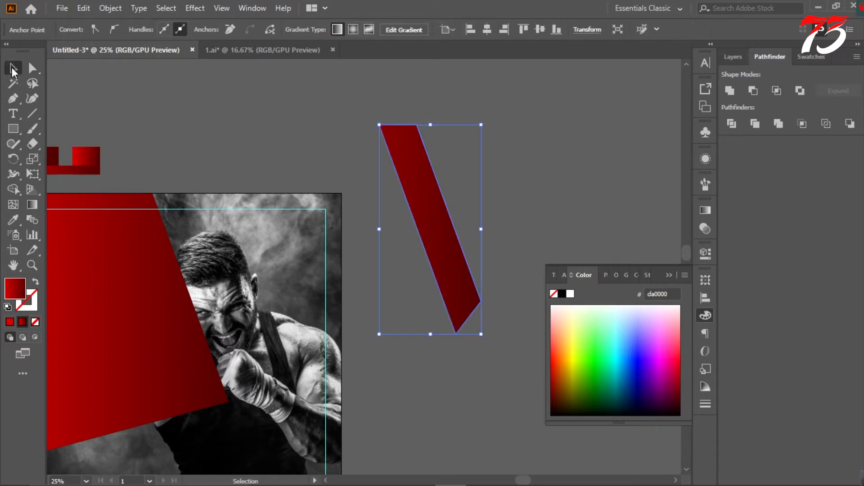
Move the strip back onto the artboard, flush against the slanted right edge of the large red shape.
drag(448, 247, 252, 306)
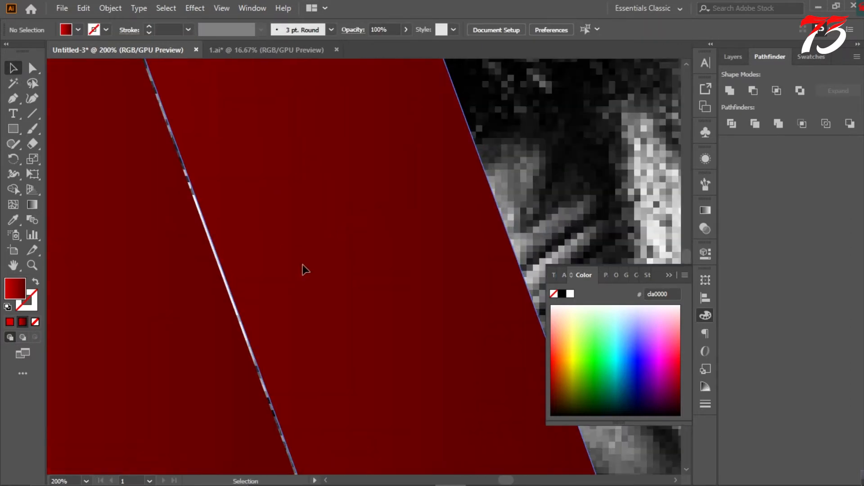
drag(303, 270, 301, 275)
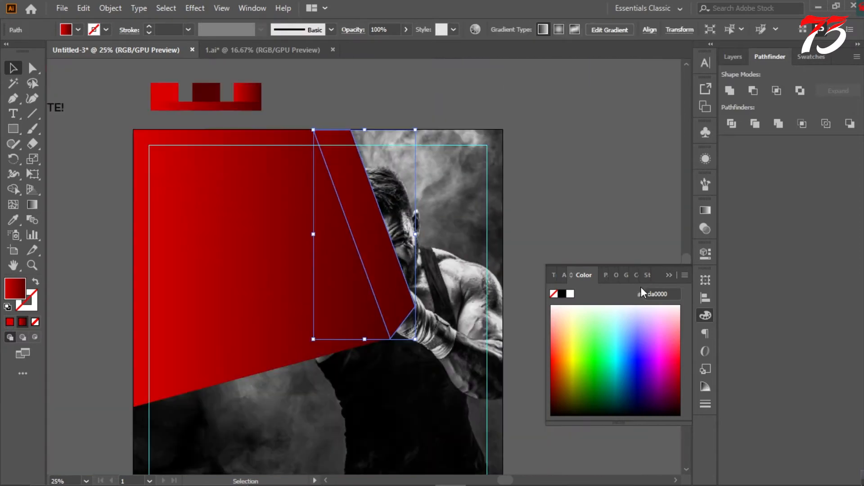
click(505, 274)
Set the large red shape's blend mode to Multiply.
click(292, 271)
click(705, 229)
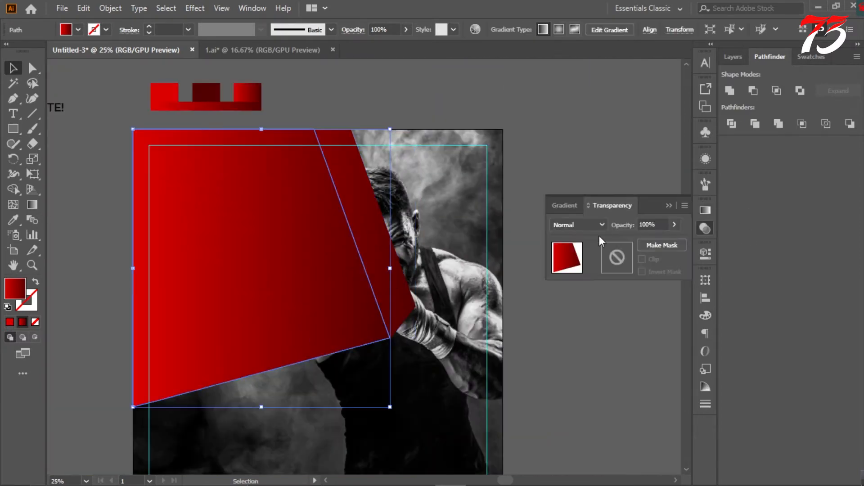
click(578, 225)
click(576, 269)
click(542, 277)
Select the fighter photo's clip group and lock it.
scroll(512, 275, down, 2)
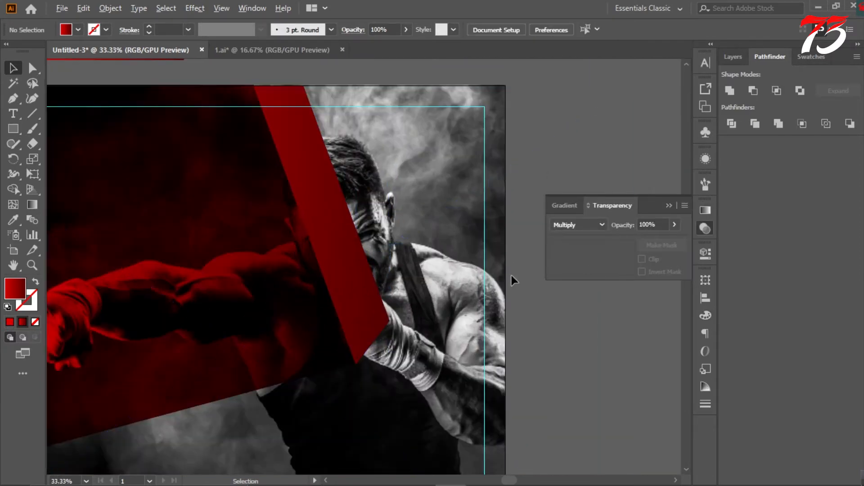
click(469, 272)
click(732, 58)
click(719, 170)
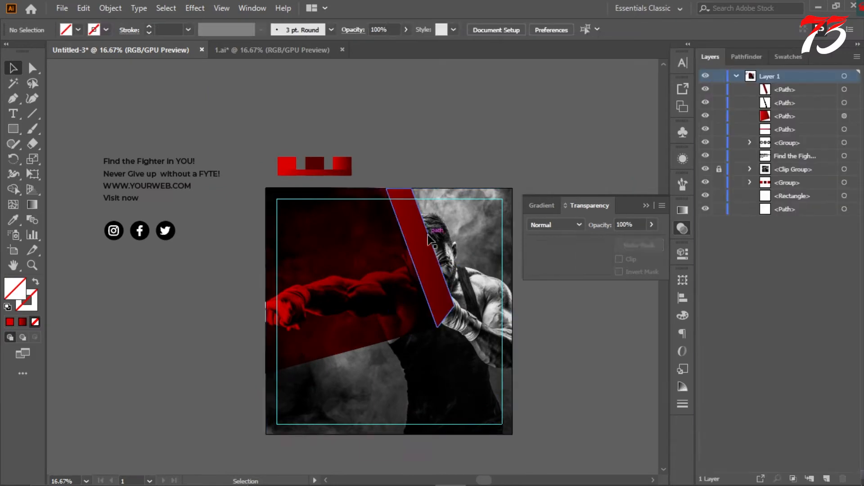
Run the strip's gradient along its length, from dark red at the upper end to bright red at the lower end.
click(428, 231)
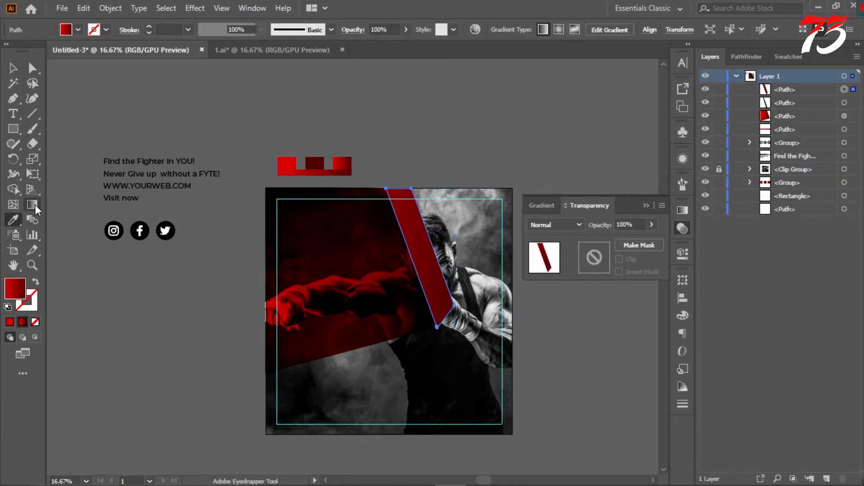
click(32, 204)
scroll(438, 233, up, 1)
drag(450, 357, 447, 358)
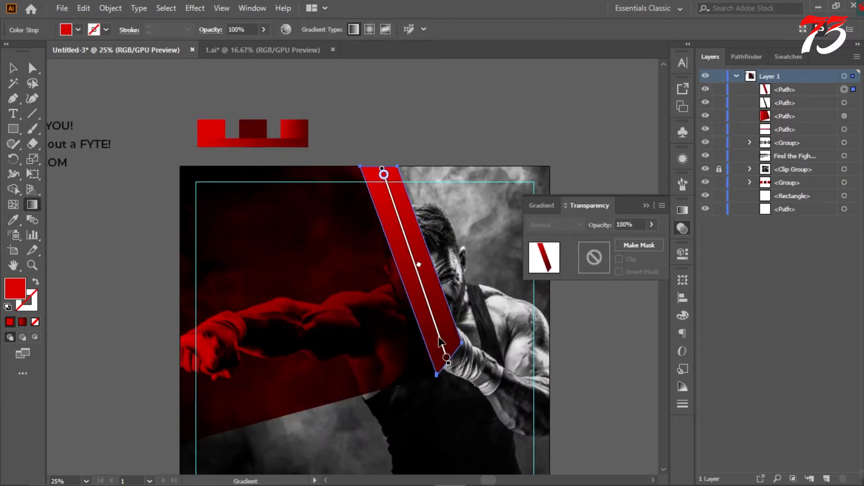
drag(417, 168, 376, 165)
click(12, 68)
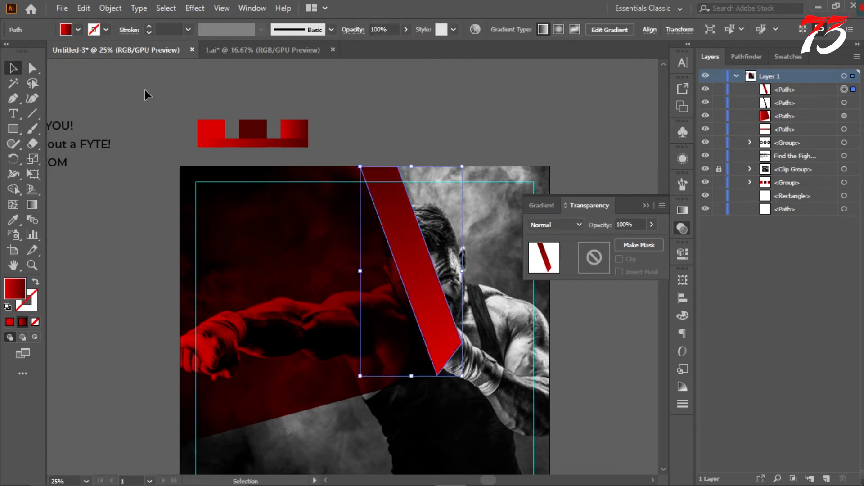
click(144, 90)
click(646, 206)
Duplicate the red strip over the photo's upper-right area, enlarge the copy and place a second enlarged copy offset beside it.
scroll(523, 143, down, 2)
scroll(523, 142, up, 2)
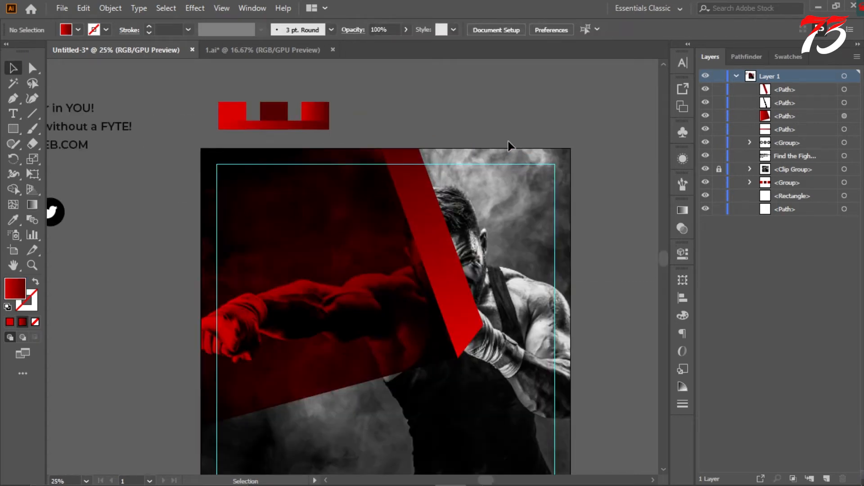
scroll(512, 144, down, 1)
scroll(436, 150, up, 1)
scroll(435, 154, down, 1)
drag(398, 227, 497, 181)
drag(535, 283, 603, 341)
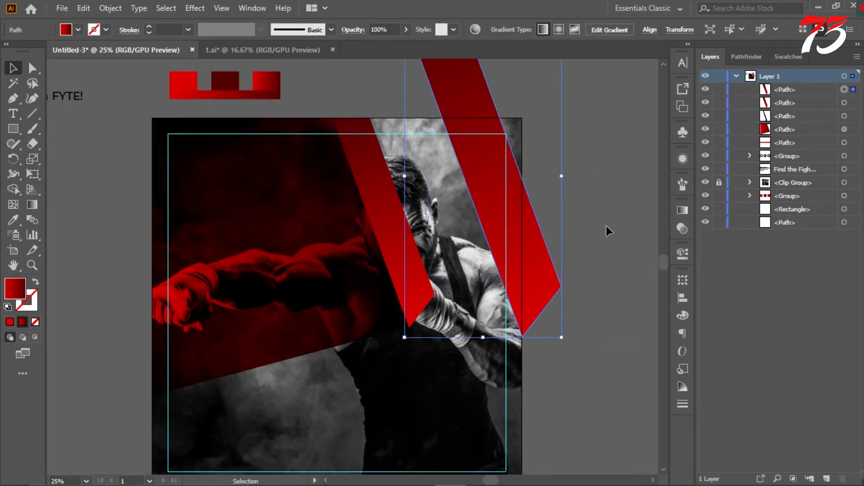
drag(530, 255, 546, 245)
Trim both enlarged strips to the artboard's edges with Shape Builder.
shift+click(442, 118)
key(shift+m)
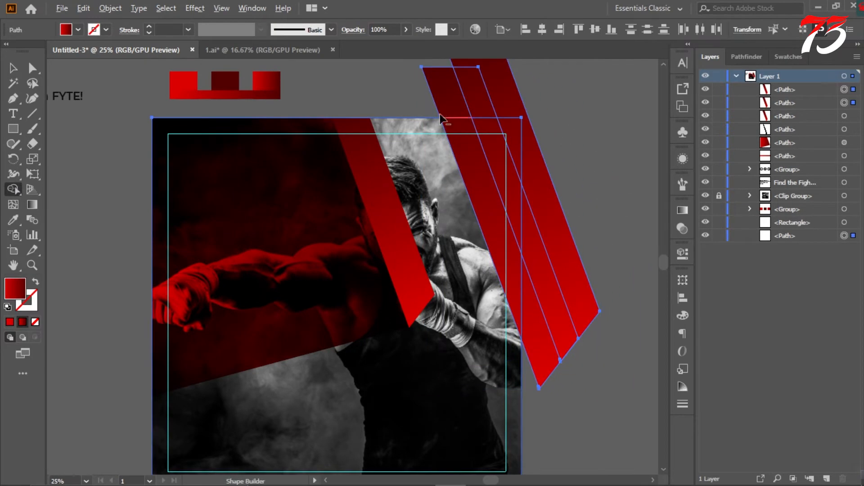
mouse_move(441, 118)
mouse_down()
mouse_move(550, 103)
mouse_move(546, 351)
mouse_up()
key(v)
key(ctrl+shift+a)
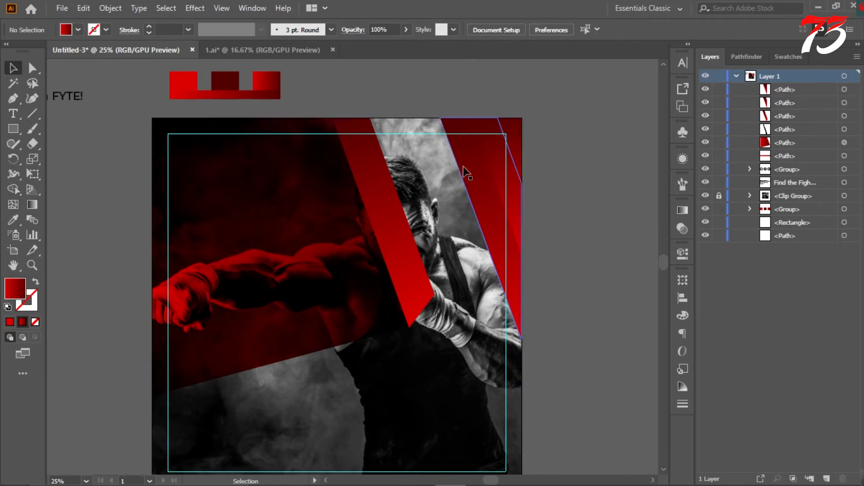
Set the blend mode of the larger trimmed strip on the photo's right side to Multiply.
click(467, 172)
click(683, 228)
click(576, 225)
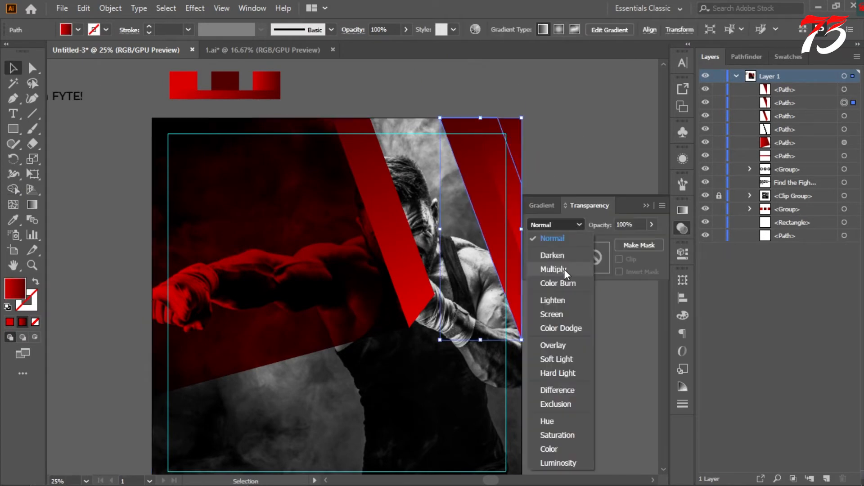
click(563, 268)
Fill the triangular strip in the artboard's upper-right corner with a white-to-black linear gradient.
click(515, 144)
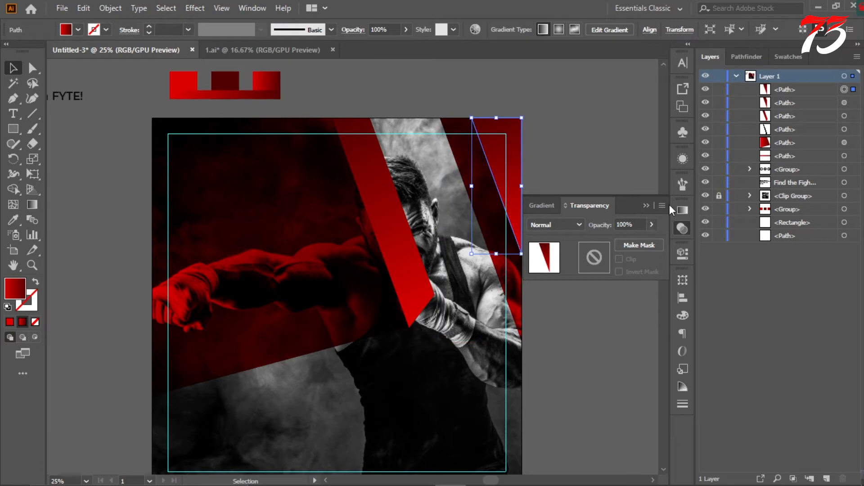
click(683, 211)
click(551, 226)
click(471, 252)
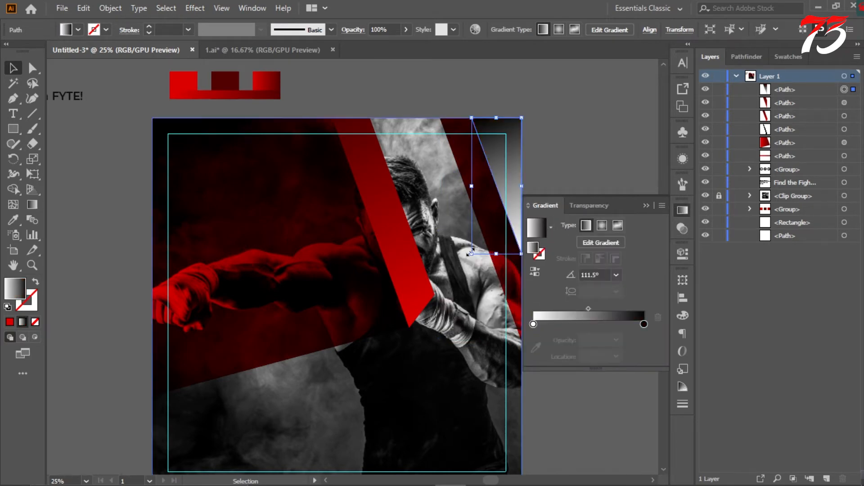
Try the Overlay and Screen blend modes on the corner triangle, and set it to Color Dodge.
click(683, 228)
click(570, 225)
click(561, 344)
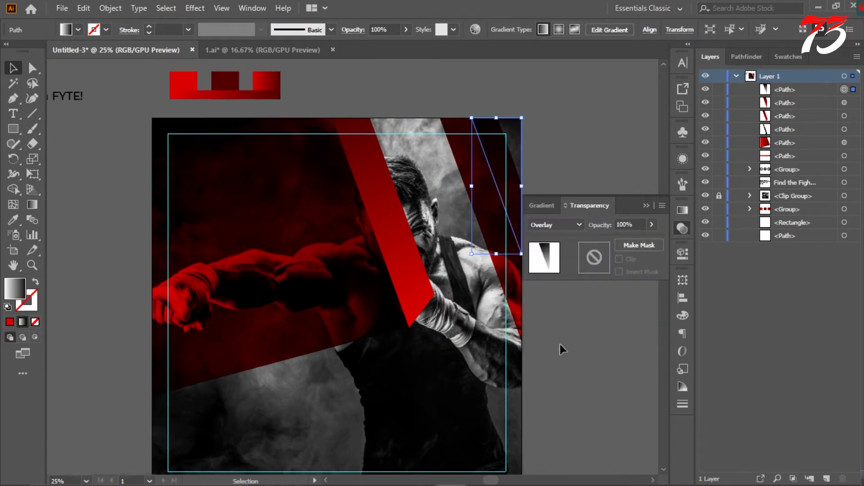
click(569, 228)
click(572, 313)
click(570, 226)
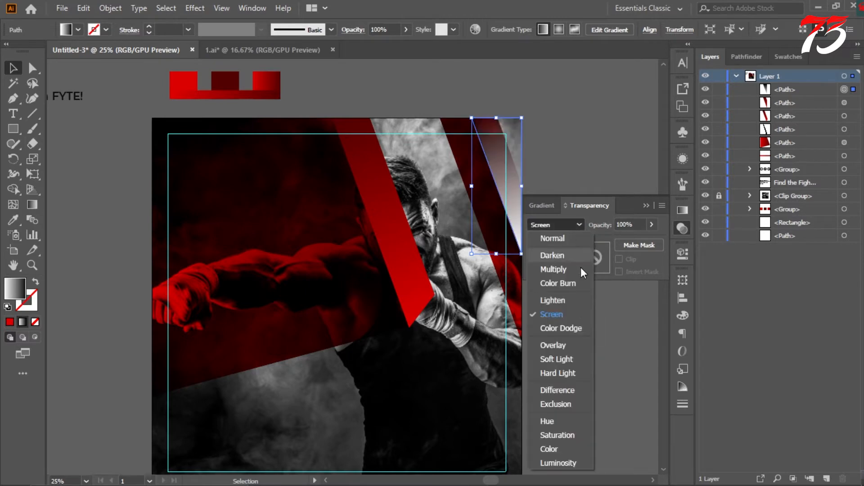
click(571, 326)
click(571, 326)
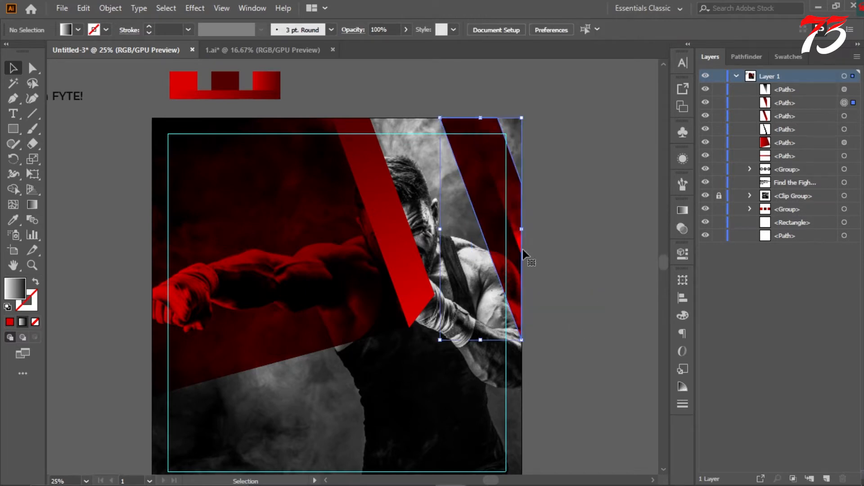
Enlarge the dark red Multiply strip in the upper-right corner past the artboard and trim it to the artboard edges with Shape Builder.
drag(522, 340, 552, 390)
click(585, 149)
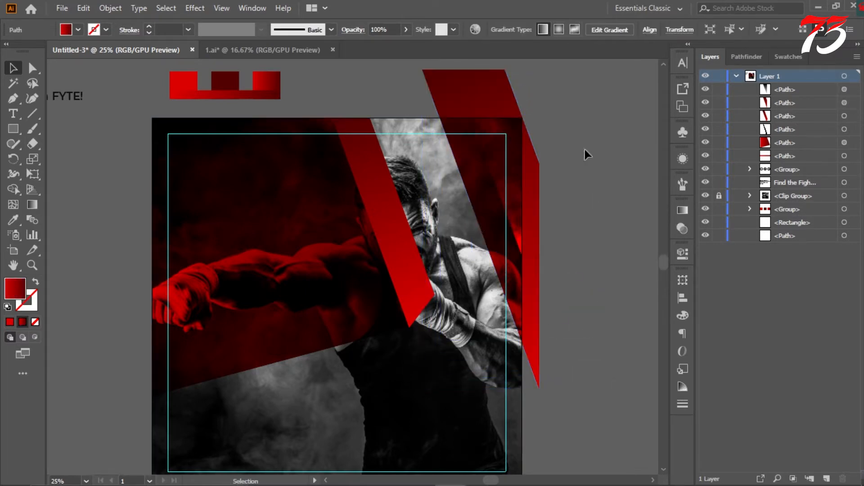
drag(585, 149, 475, 237)
click(14, 189)
alt+click(473, 90)
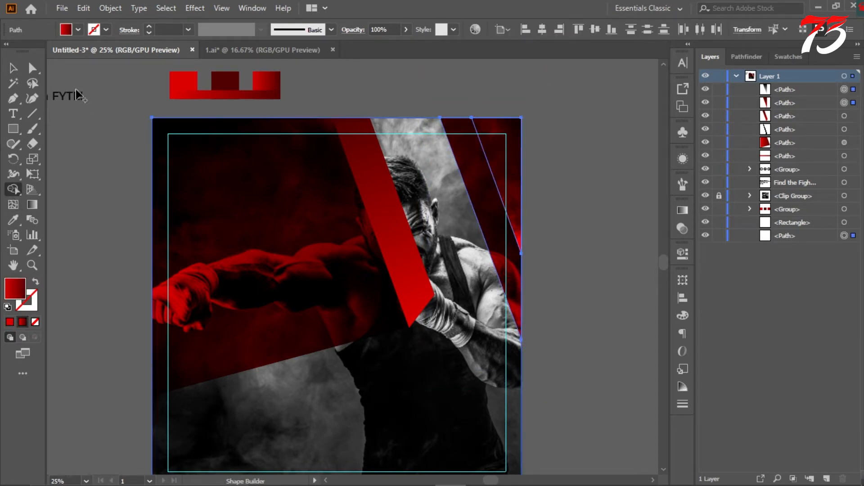
Try redrawing the corner triangle's white-to-black gradient diagonally from its slanted edge out past the artboard's right edge.
click(13, 68)
click(115, 86)
scroll(510, 153, up, 1)
click(482, 213)
click(569, 147)
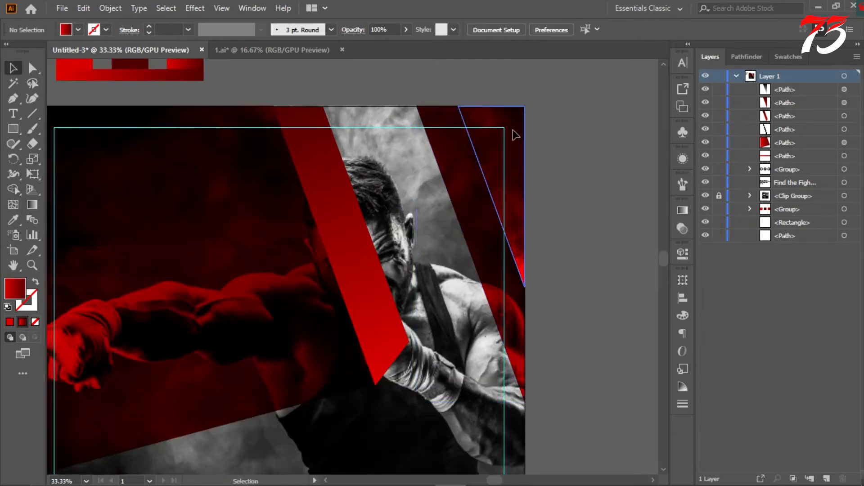
click(516, 136)
key(g)
click(484, 188)
drag(539, 150, 548, 152)
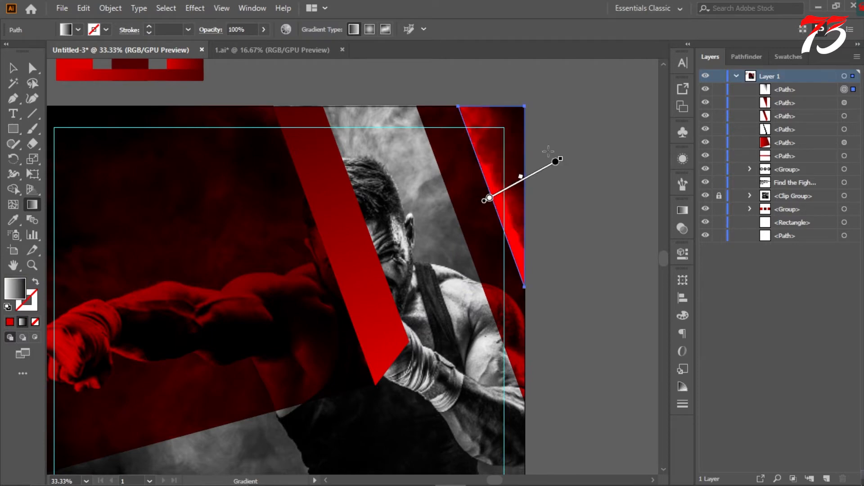
click(11, 70)
scroll(541, 101, up, 2)
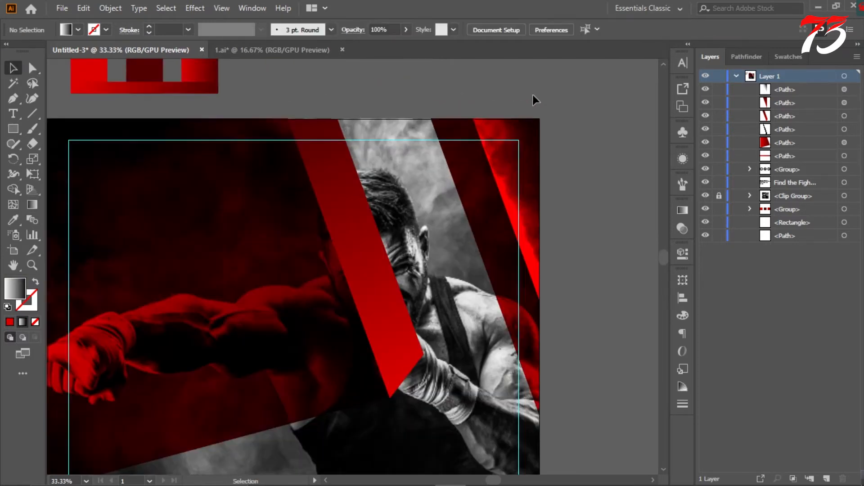
Redraw the corner triangle's linear gradient diagonally upward, starting inside the neighbouring dark strip and ending beyond the artboard's right edge.
scroll(526, 96, left, 1)
key(g)
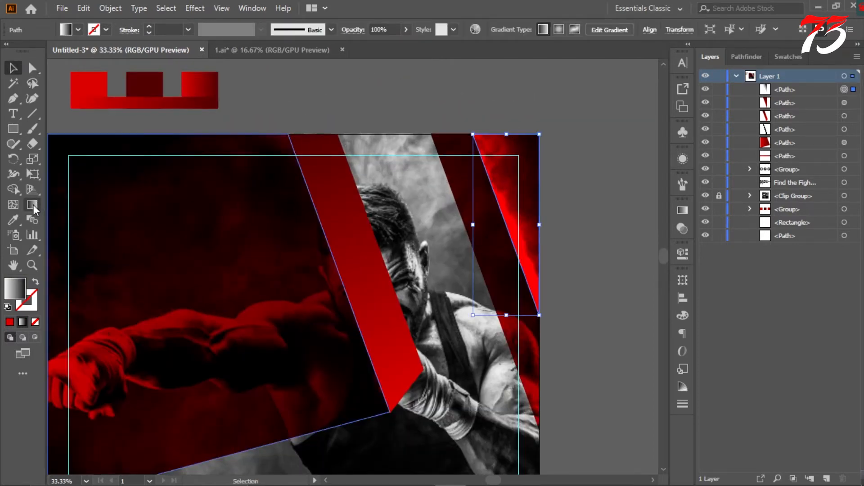
drag(470, 246, 566, 188)
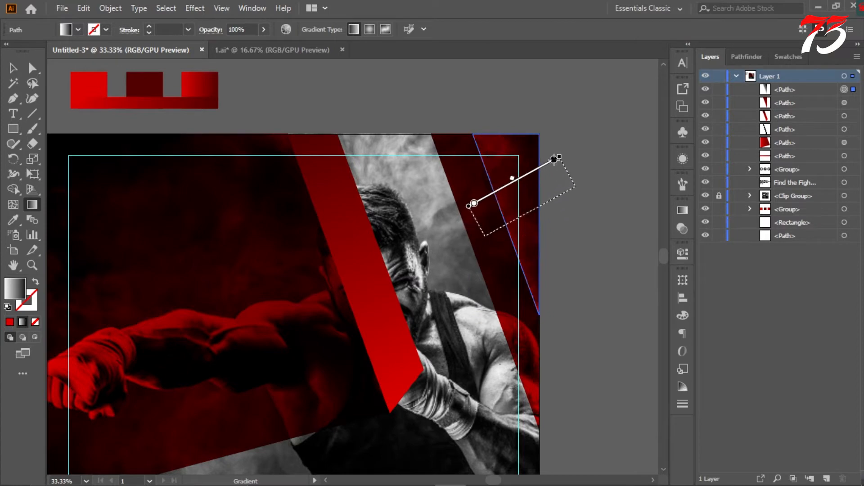
key(v)
click(448, 128)
key(ctrl+minus)
key(ctrl+minus)
scroll(401, 104, down, 1)
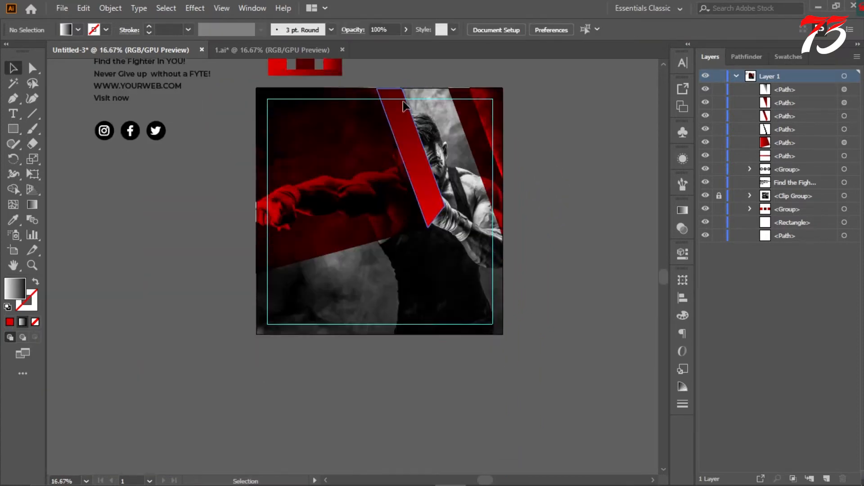
Draw a rectangle about 2423 × 344 px across the artboard's bottom and fill it with the red gradient sampled from the swatches.
scroll(403, 103, up, 2)
scroll(403, 103, down, 1)
click(14, 129)
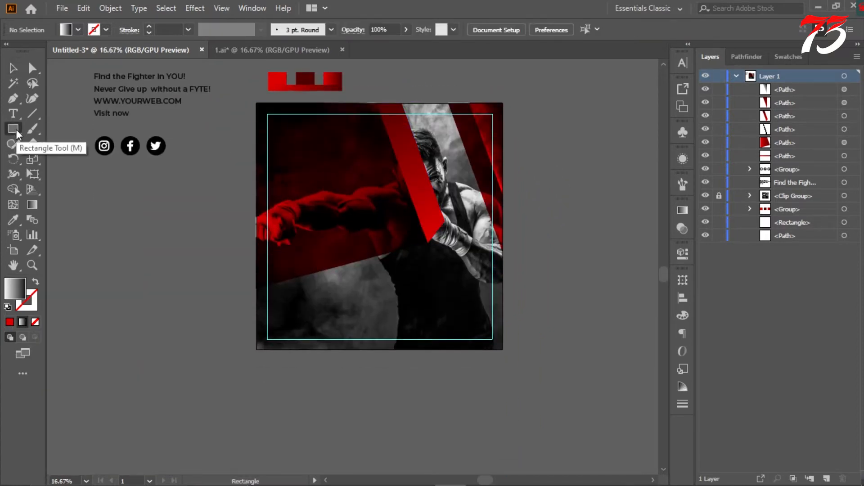
drag(225, 316, 521, 358)
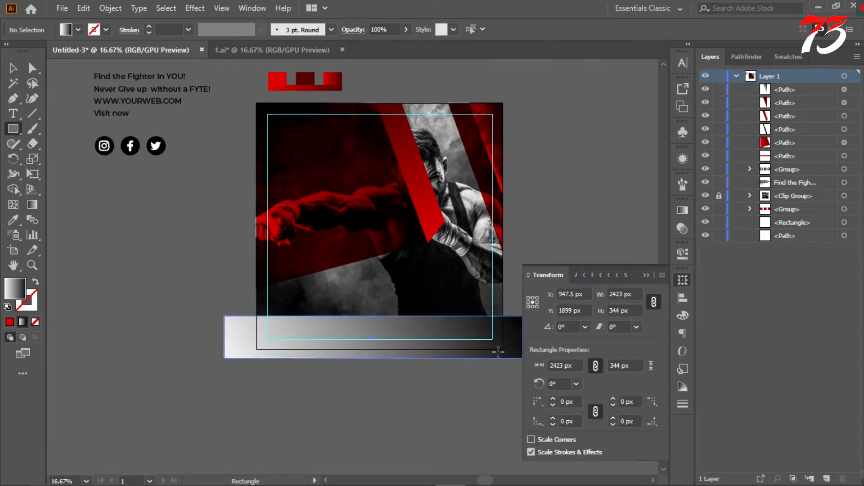
click(13, 220)
click(333, 81)
key(v)
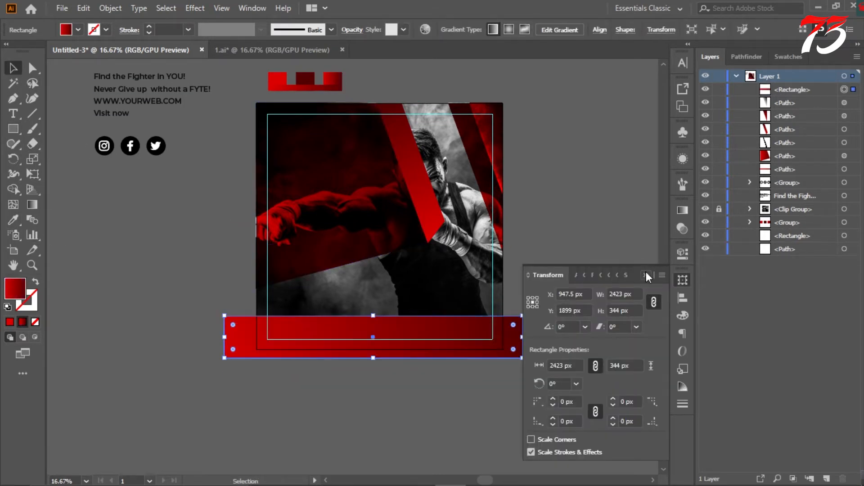
Trim the red bottom bar to the artboard's edges with Shape Builder.
drag(463, 382, 350, 305)
click(13, 189)
alt+click(264, 354)
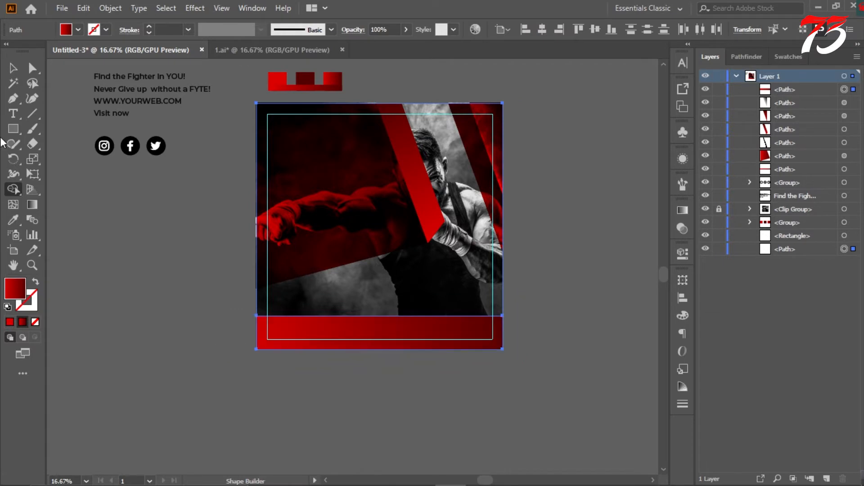
click(115, 280)
Draw a diagonal line with the Pen tool across the middle of the bottom bar, with no fill and a 1 pt stroke.
scroll(364, 368, up, 1)
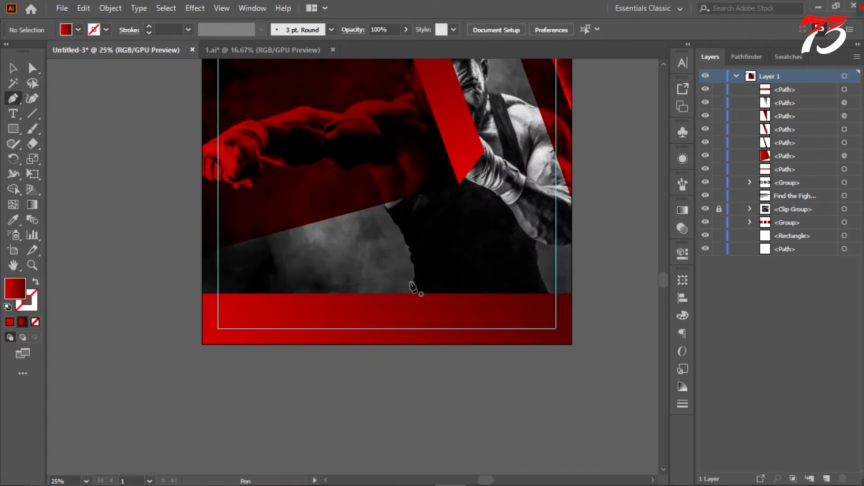
click(412, 285)
click(363, 392)
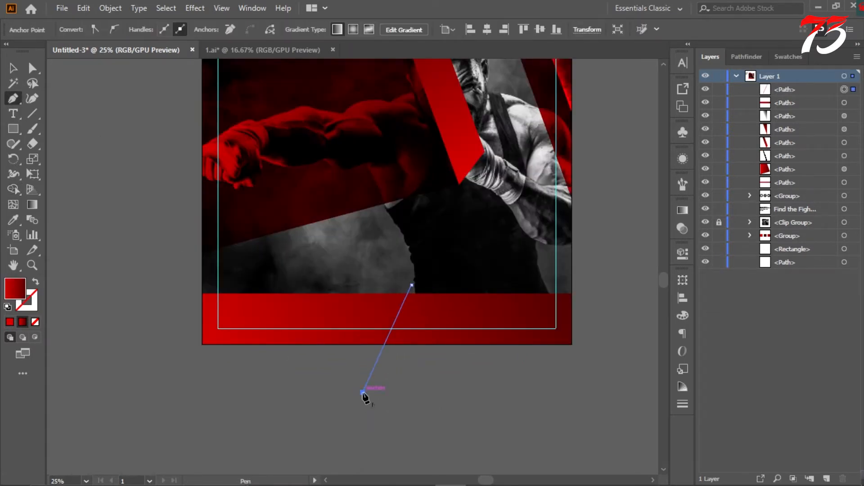
click(13, 68)
click(388, 365)
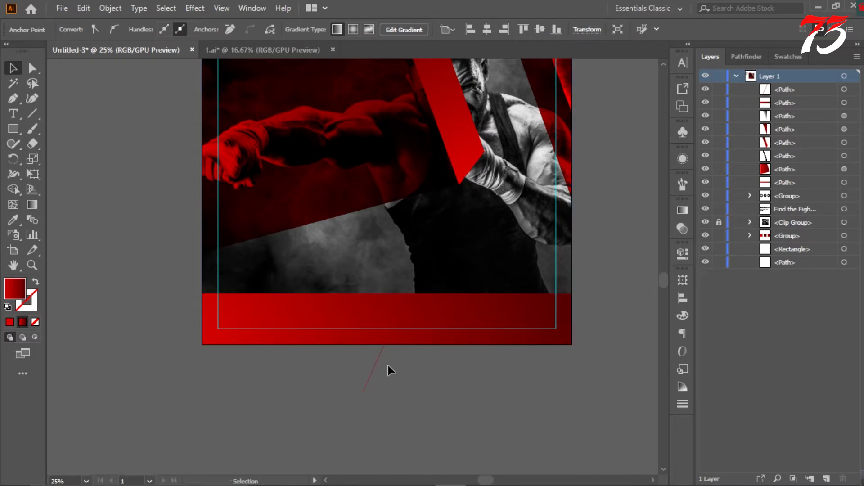
click(374, 366)
click(370, 381)
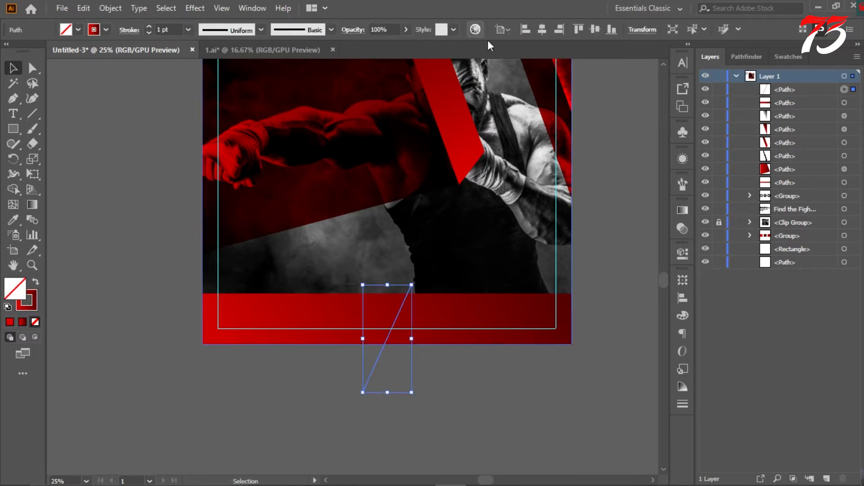
Divide the bottom bar along the diagonal line with Pathfinder and ungroup the resulting pieces.
shift+click(468, 310)
click(747, 56)
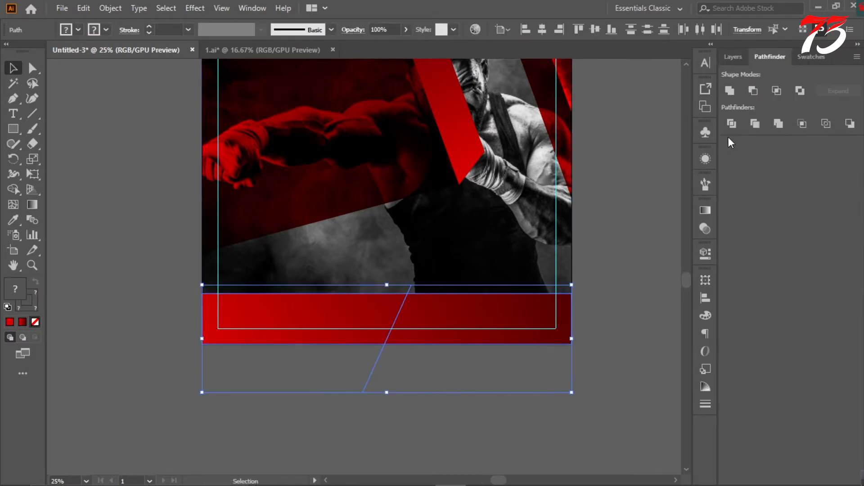
click(732, 123)
right_click(457, 86)
click(563, 193)
Copy the large dark red panel's blended appearance onto the left piece of the bottom bar with the Eyedropper.
key(i)
click(110, 189)
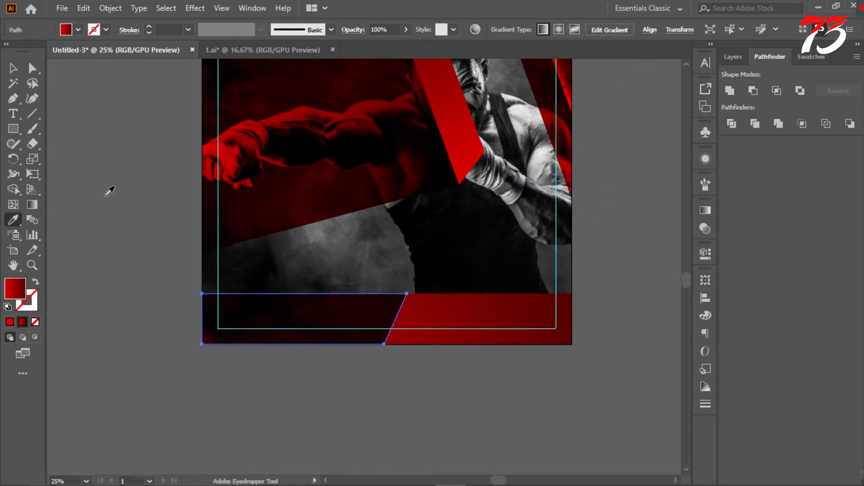
key(v)
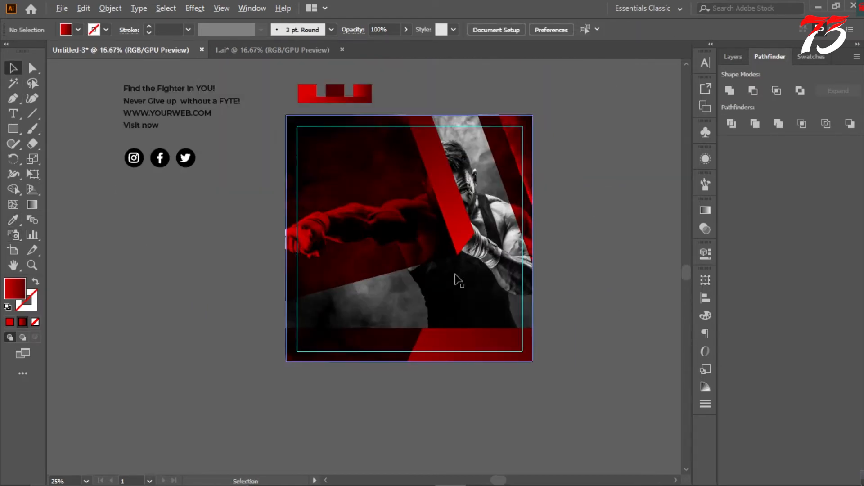
Redraw the red gradient horizontally across the right piece of the bottom bar, ending beyond the artboard's right edge.
scroll(512, 302, down, 1)
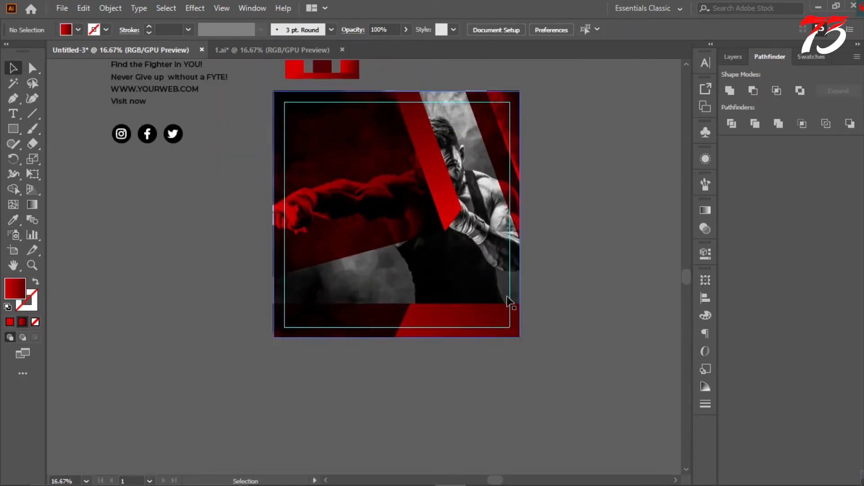
click(481, 333)
click(32, 205)
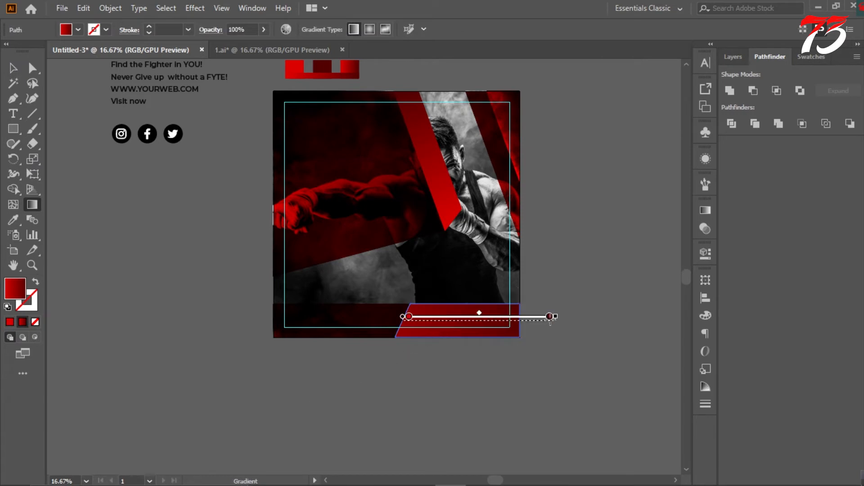
drag(550, 321, 550, 321)
click(10, 68)
click(141, 294)
scroll(316, 212, down, 1)
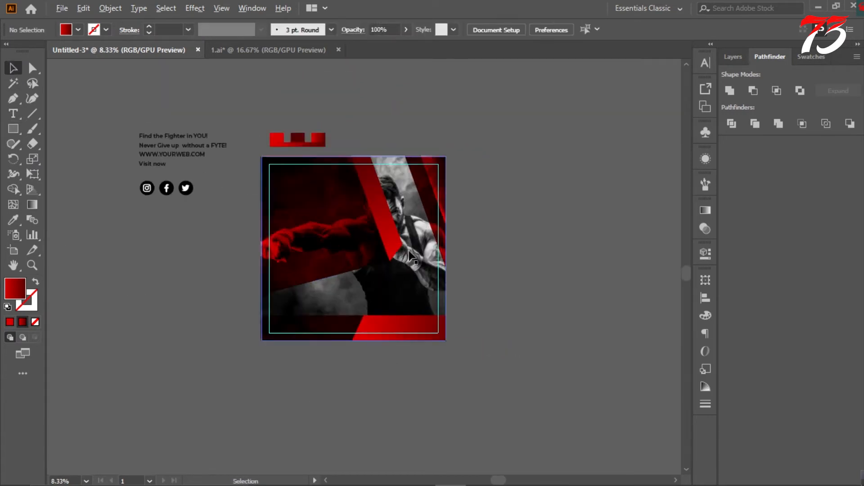
scroll(330, 212, up, 1)
Copy "Never Give up" from the slogan text and paste it as a separate text object below the social icons.
click(12, 114)
scroll(81, 122, up, 1)
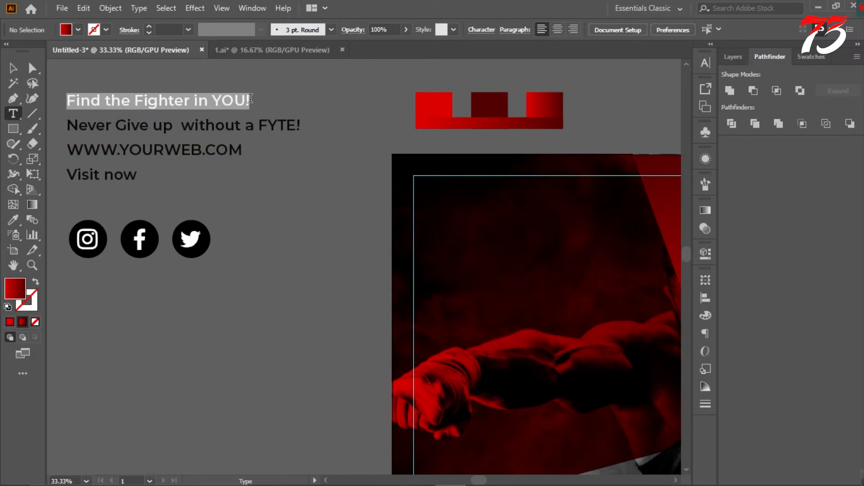
drag(68, 125, 178, 122)
key(ctrl+c)
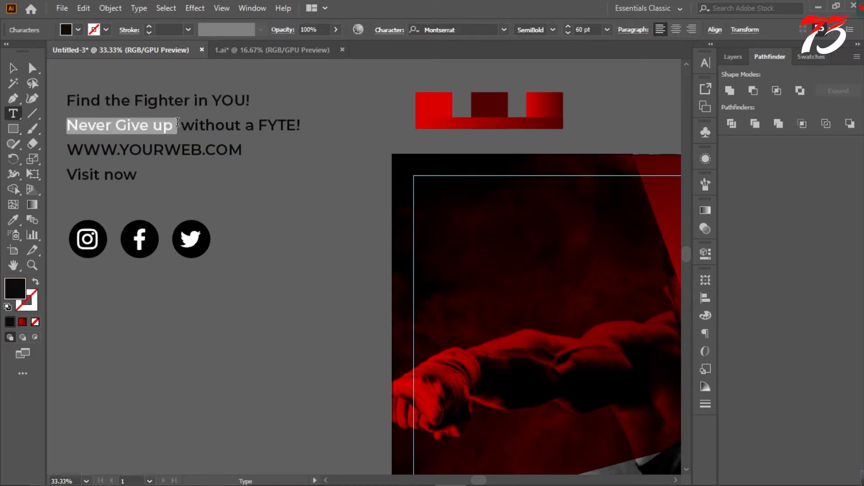
click(168, 306)
key(ctrl+v)
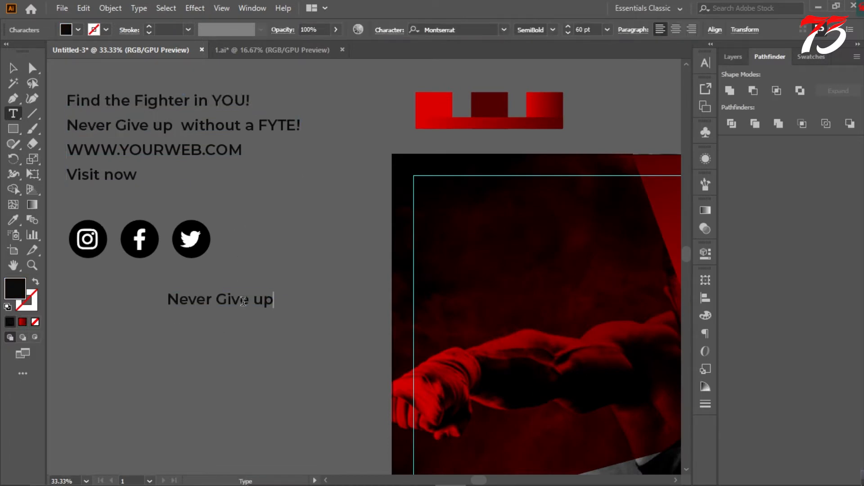
Add "without a FYTE!" to the new text, rebreak it as "Never Give / up without a", and make "FYTE!" a separate text object.
drag(181, 122, 345, 129)
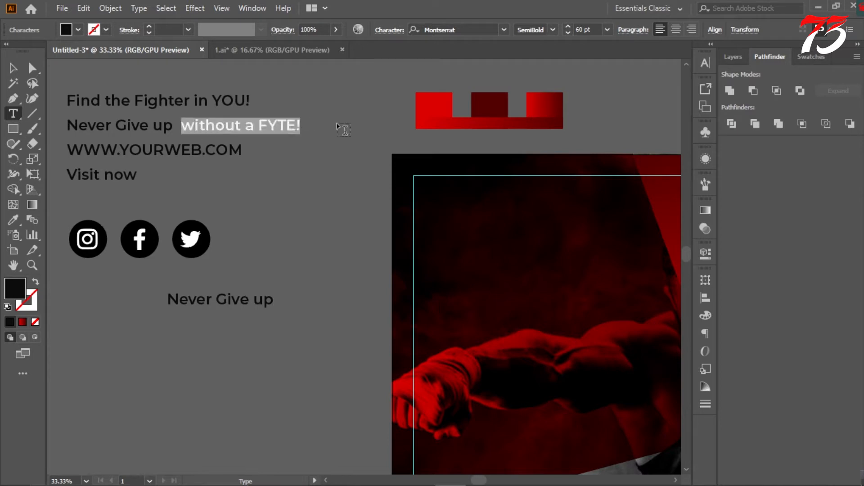
click(273, 299)
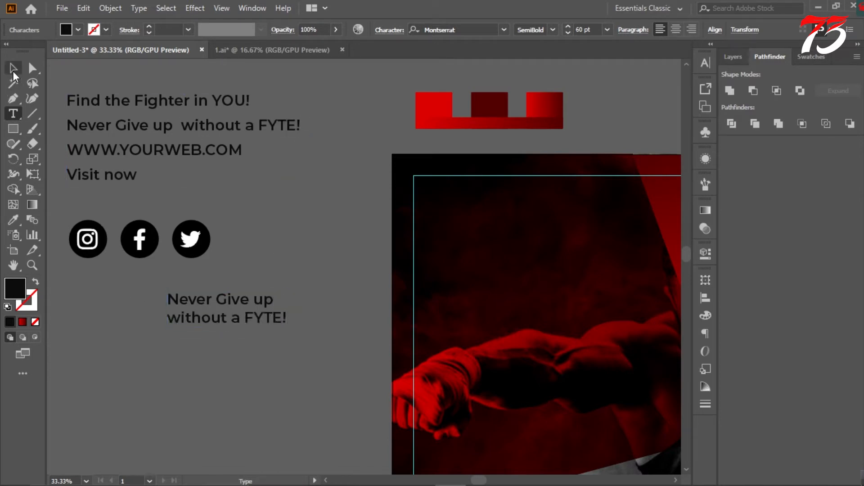
click(13, 67)
key(ctrl+minus)
key(ctrl+plus)
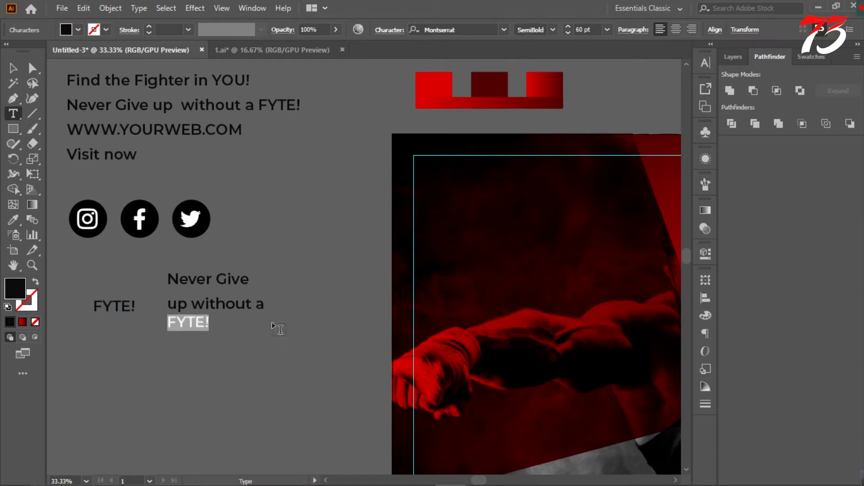
Scale the "Never Give / up without a" text to about 165 pt and place it over the dark red panel on the artboard.
drag(168, 279, 297, 303)
key(ctrl+t)
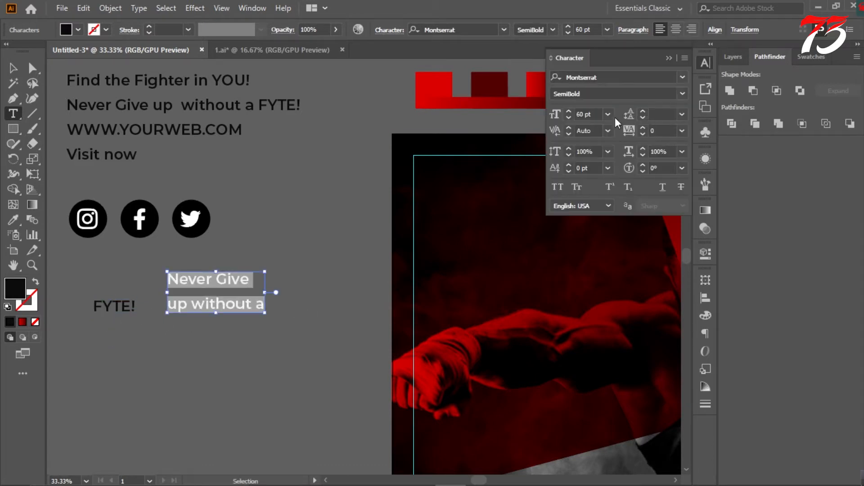
click(607, 115)
key(Escape)
key(Escape)
drag(290, 314, 360, 343)
drag(230, 260, 530, 250)
drag(558, 307, 402, 301)
Fill the two-line slogan text with white (ffffff).
right_click(400, 302)
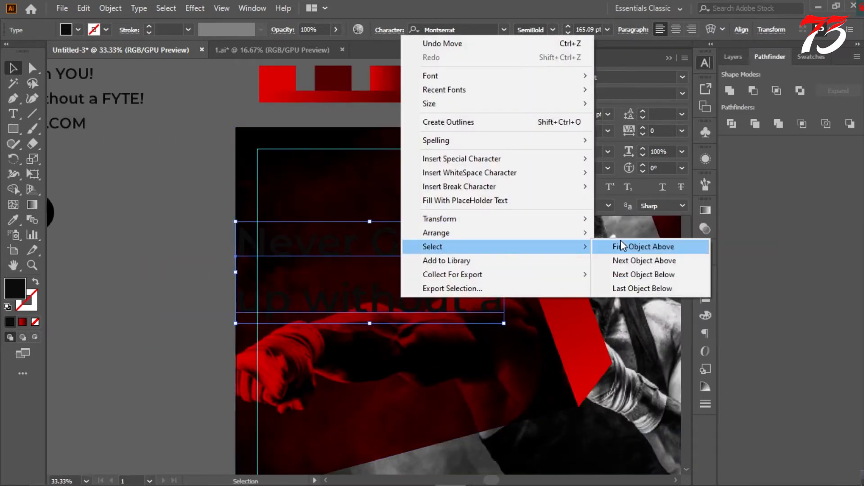
key(Escape)
double_click(17, 292)
text(ffffff)
click(820, 165)
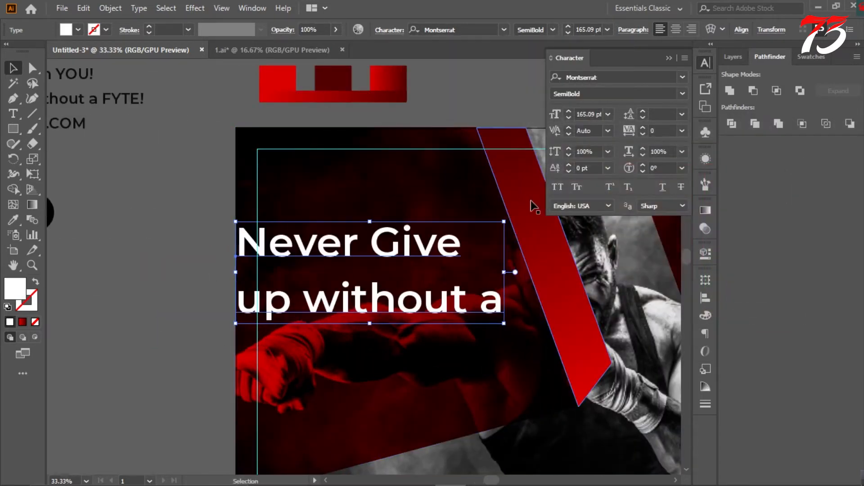
Set the slogan to Montserrat ExtraBold Italic and change the "Never Give" line to Bold Italic.
click(682, 93)
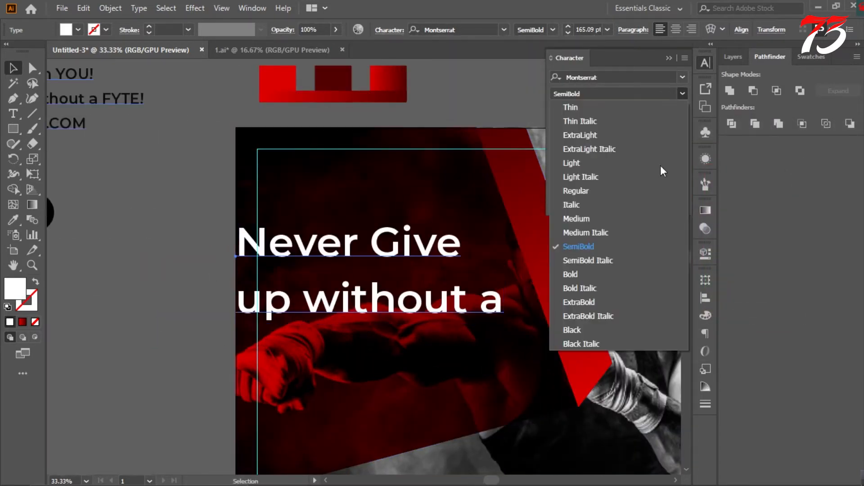
click(612, 315)
double_click(259, 251)
drag(245, 242, 534, 239)
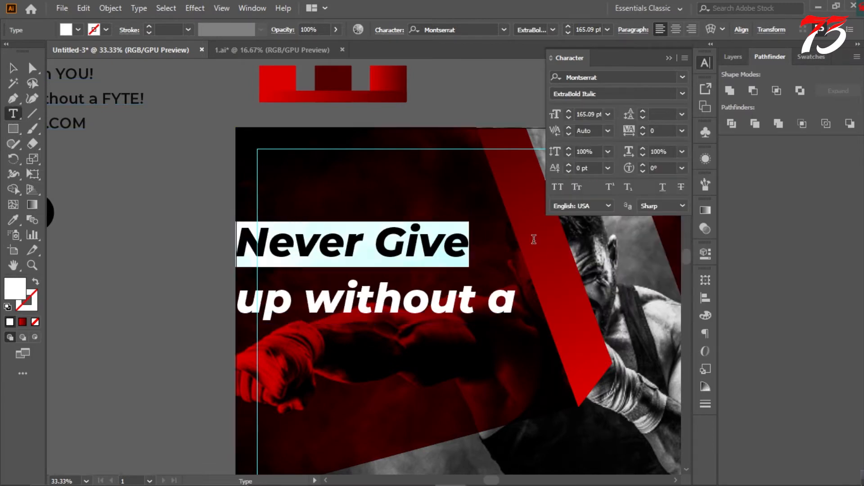
click(684, 94)
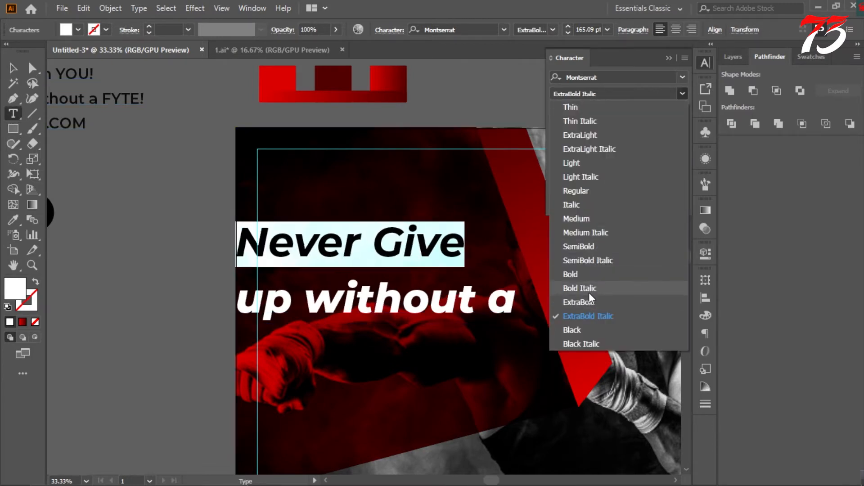
click(589, 292)
Apply All Caps to both lines of the "Never Give / up without a" slogan.
drag(245, 298, 562, 293)
drag(237, 244, 518, 301)
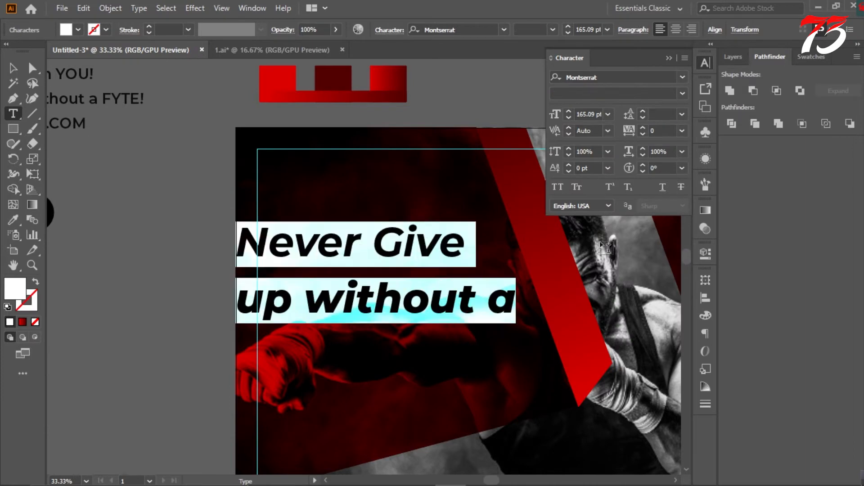
click(557, 188)
click(311, 298)
key(BackSpace)
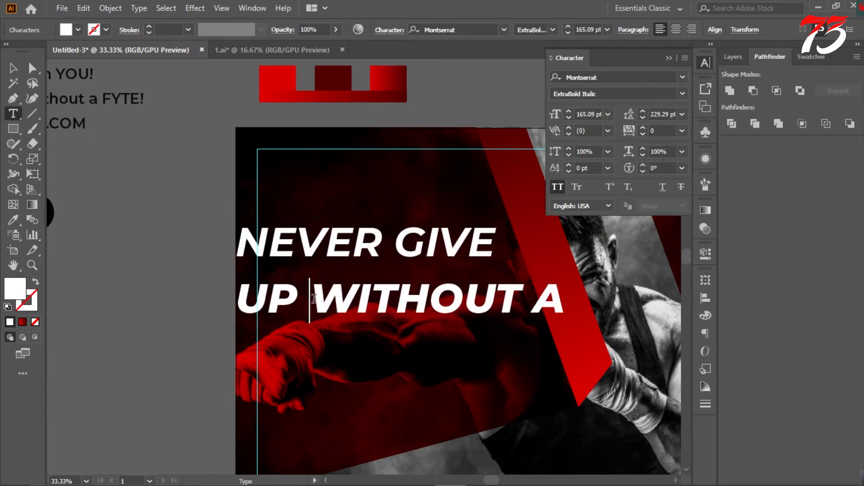
Set the "NEVER GIVE" line to 104 pt and the "UP WITHOUT A" line to 132 pt.
drag(246, 235, 495, 243)
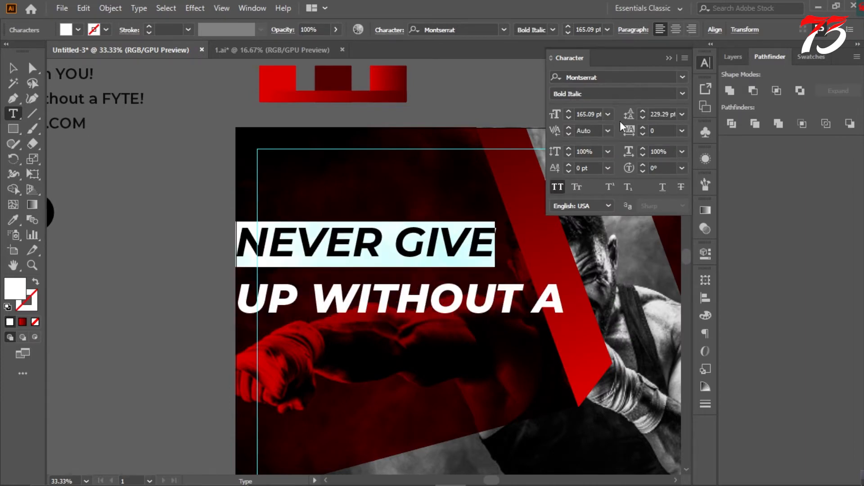
scroll(599, 114, down, 20)
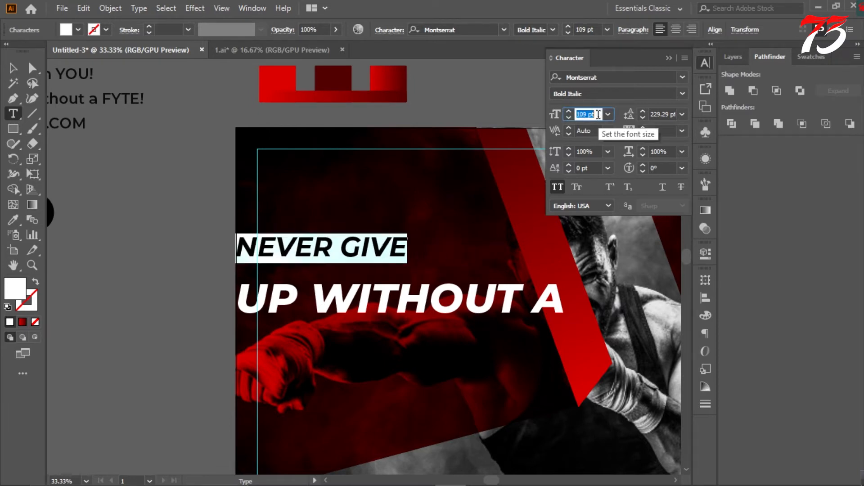
drag(242, 291, 630, 294)
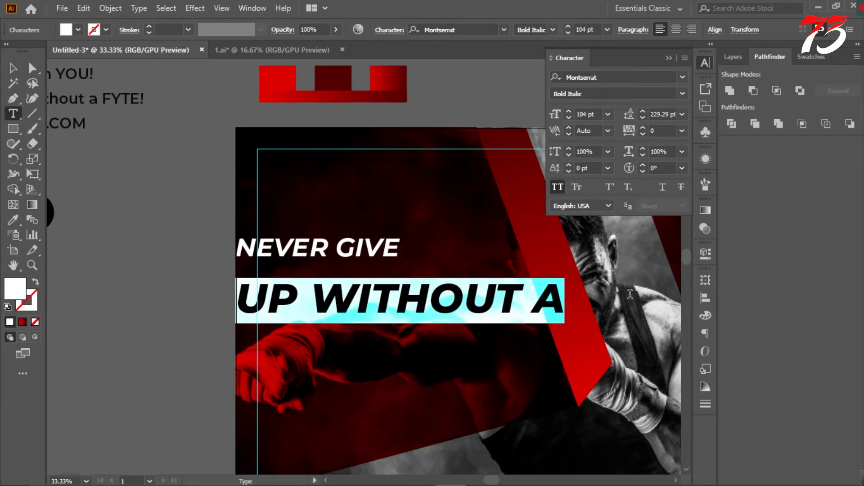
scroll(600, 114, down, 20)
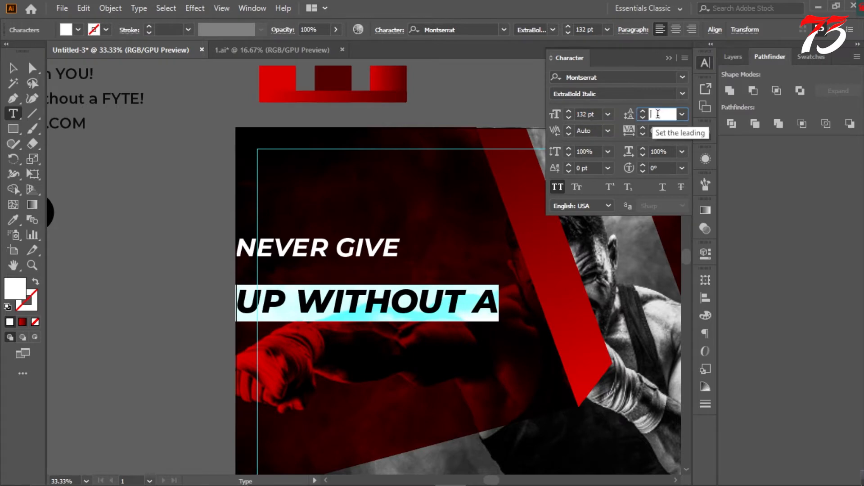
Tighten the leading of the "UP WITHOUT A" line and shift the slogan inward from the artboard's left edge.
scroll(658, 114, down, 20)
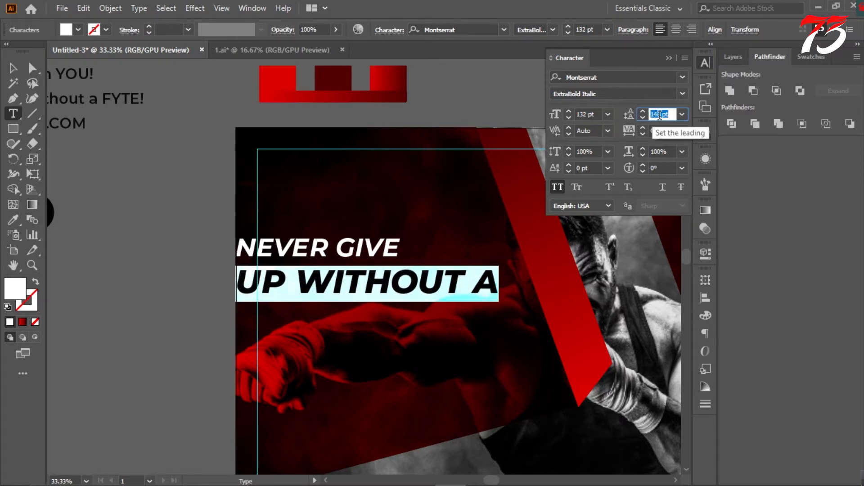
scroll(659, 115, down, 20)
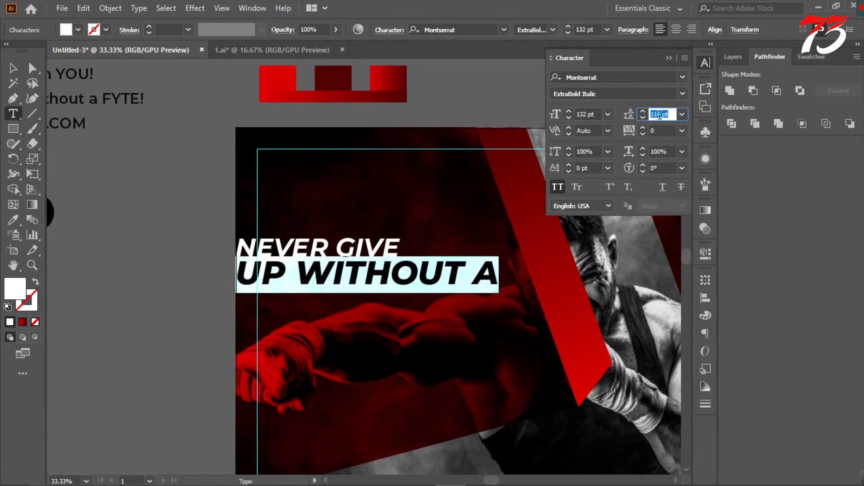
click(13, 70)
drag(428, 289, 474, 289)
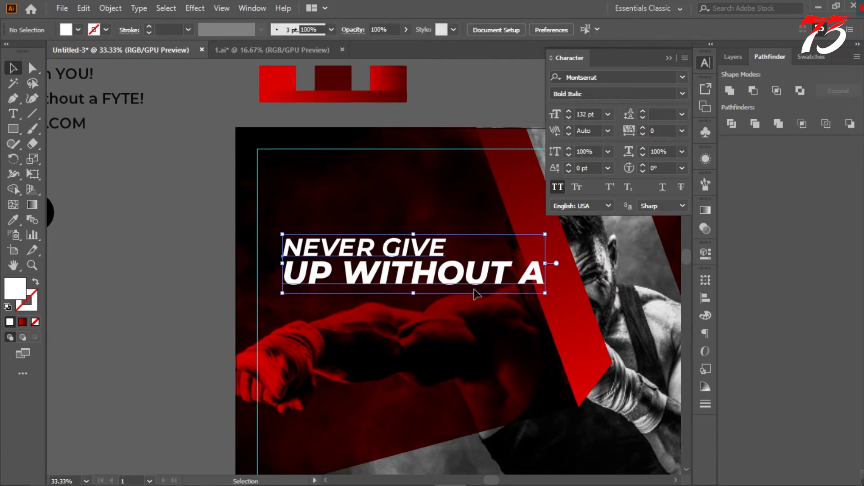
Set the "UP WITHOUT A" line to Montserrat Black at 114 pt.
click(15, 115)
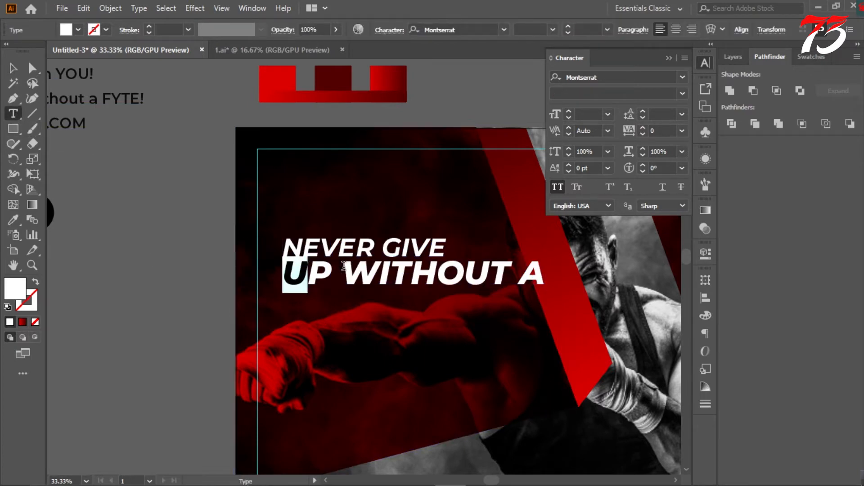
drag(344, 266, 544, 273)
click(683, 93)
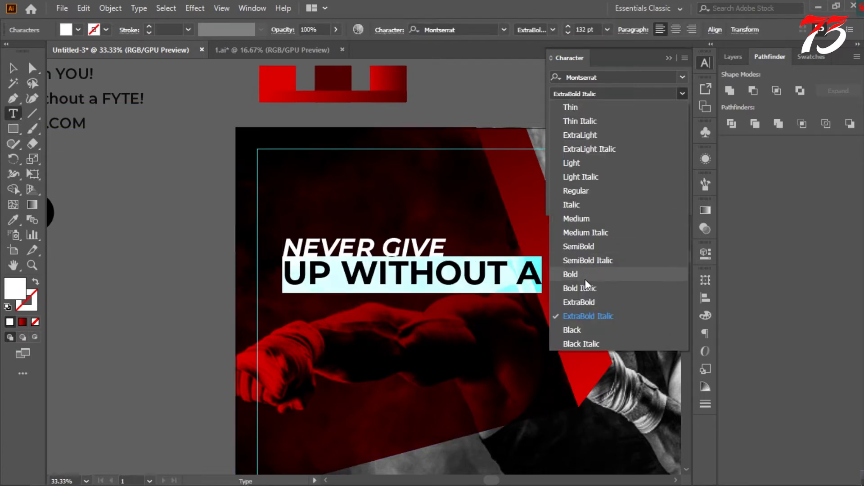
click(588, 331)
click(587, 115)
scroll(592, 115, down, 18)
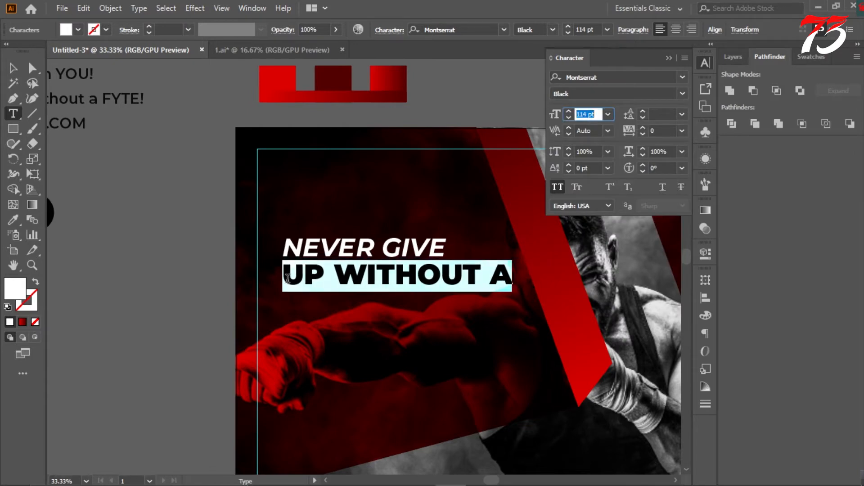
Move the two-line slogan up and align it with the artboard's left margin guide.
click(287, 277)
click(12, 70)
click(183, 150)
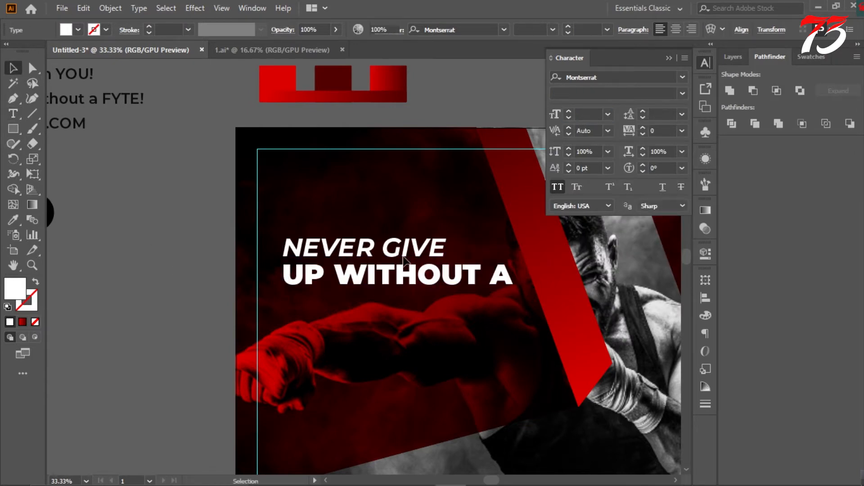
scroll(402, 238, down, 1)
drag(417, 263, 398, 238)
click(257, 253)
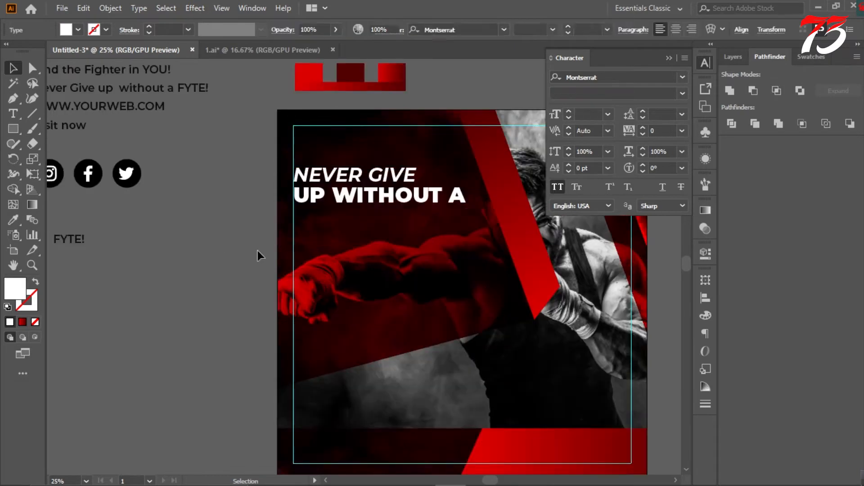
Place the "FYTE!" text directly under the slogan at the left margin guide, scaled to 282.5 pt.
scroll(273, 214, down, 1)
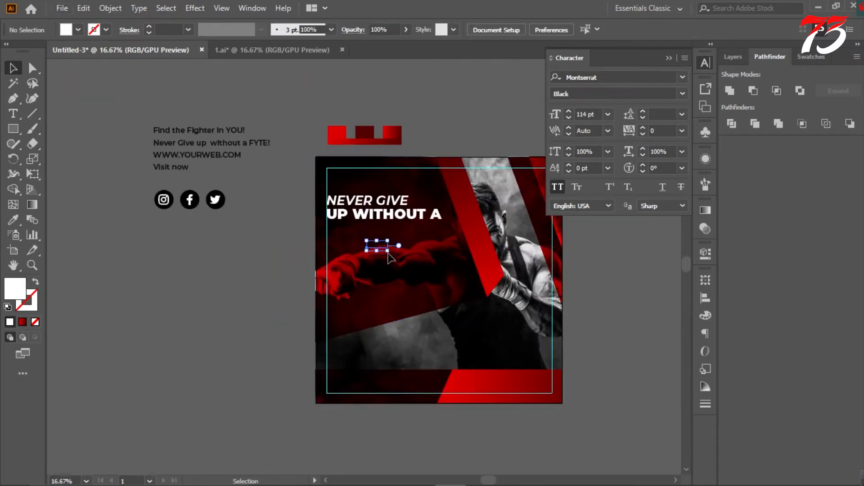
scroll(388, 253, up, 2)
drag(387, 256, 465, 297)
drag(343, 242, 337, 230)
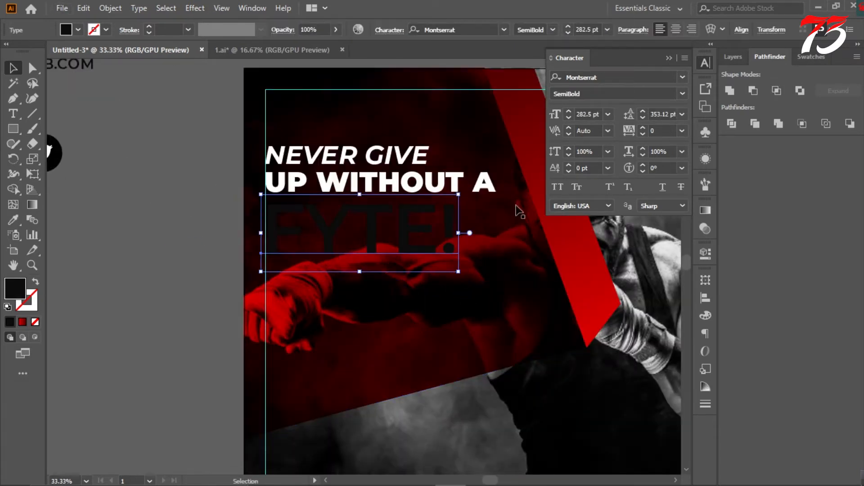
Set "FYTE!" to Montserrat Black and fill it with white sampled from the Twitter icon.
click(683, 93)
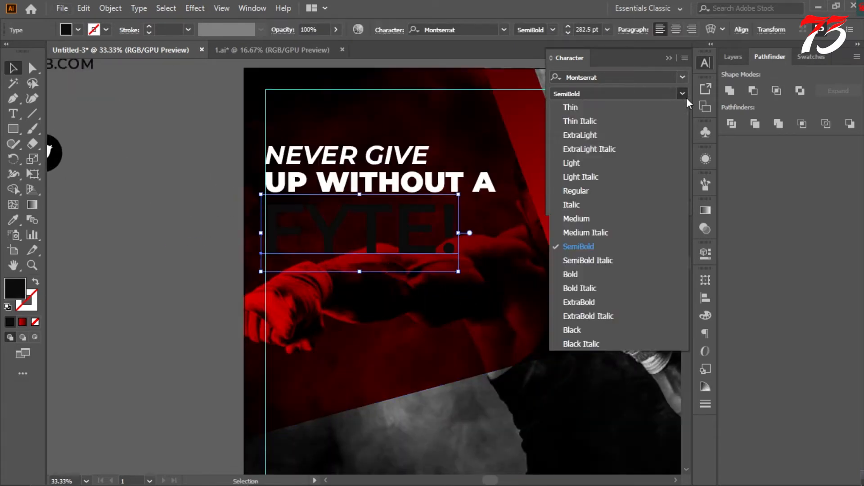
click(593, 330)
click(51, 151)
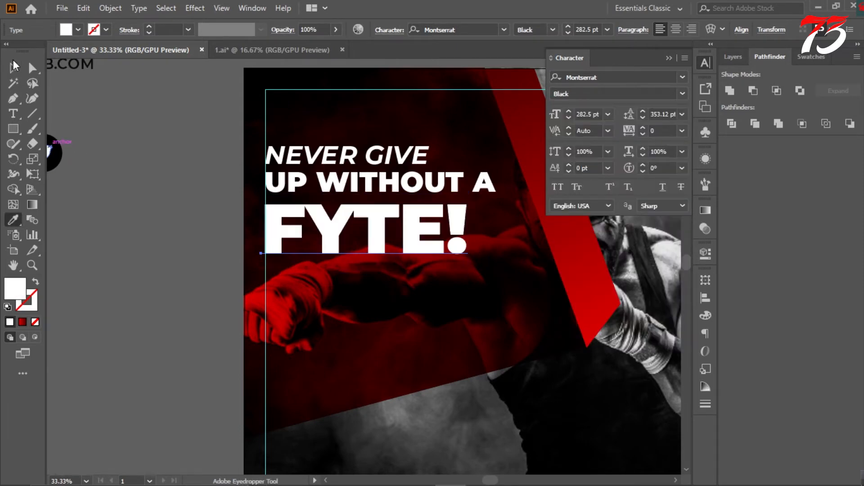
click(14, 69)
click(155, 171)
scroll(333, 211, down, 4)
scroll(333, 211, up, 3)
click(669, 58)
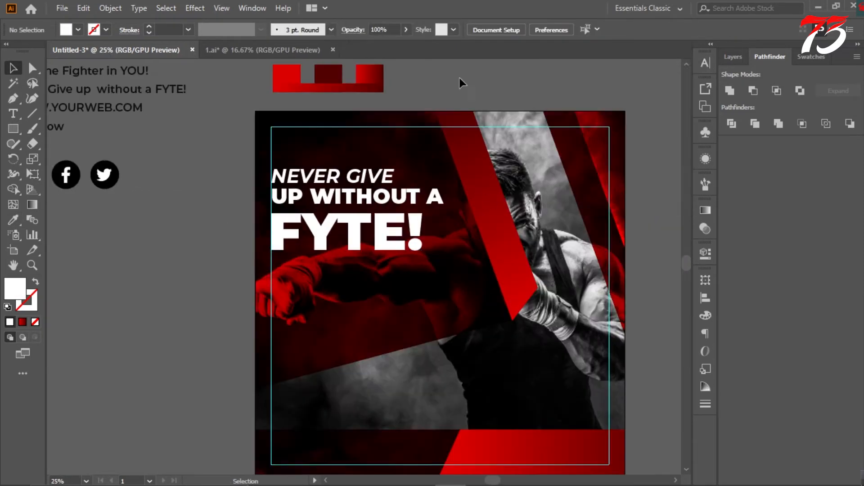
Create an area text frame filled with lorem ipsum placeholder text above the artboard.
scroll(462, 111, up, 1)
click(13, 114)
scroll(309, 192, up, 11)
drag(201, 118, 509, 196)
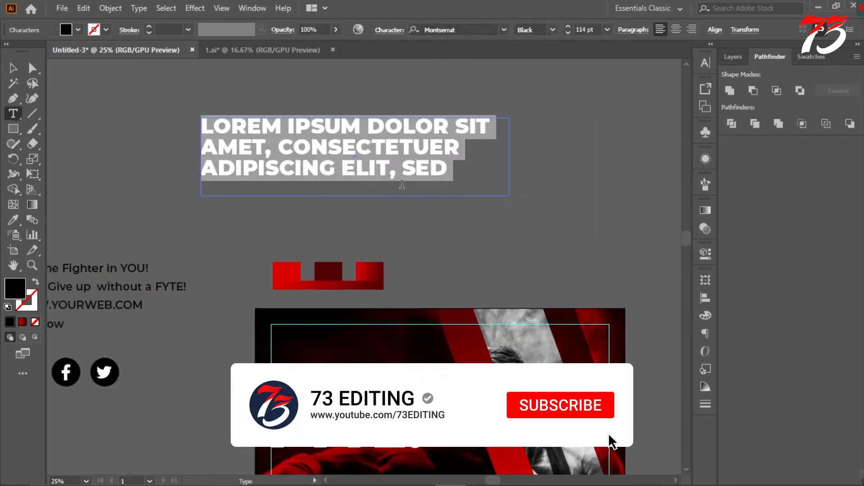
key(ctrl+t)
click(470, 258)
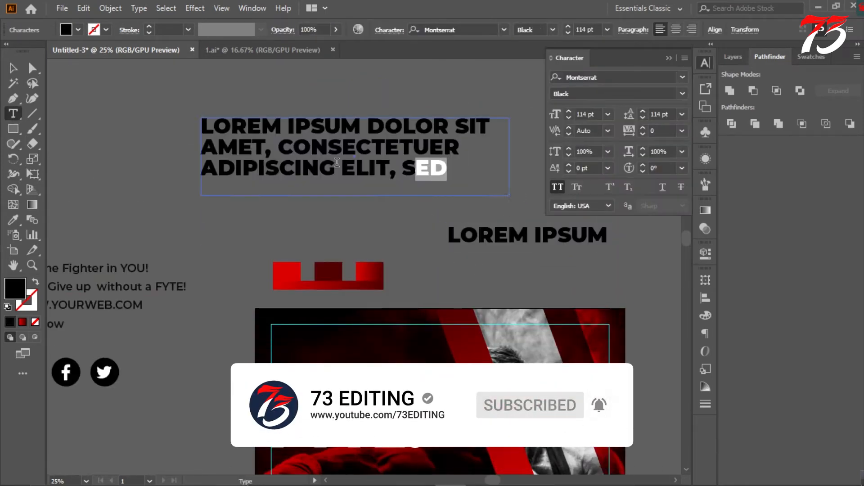
key(ctrl+a)
scroll(432, 243, down, 3)
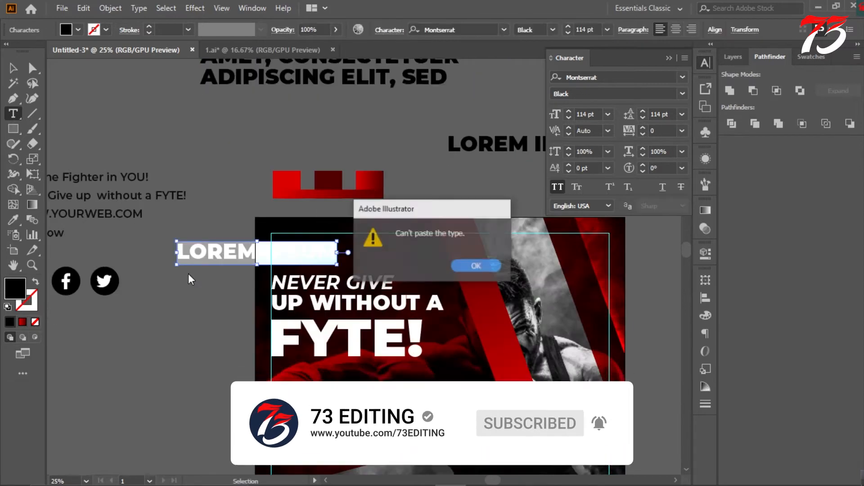
click(476, 266)
key(Escape)
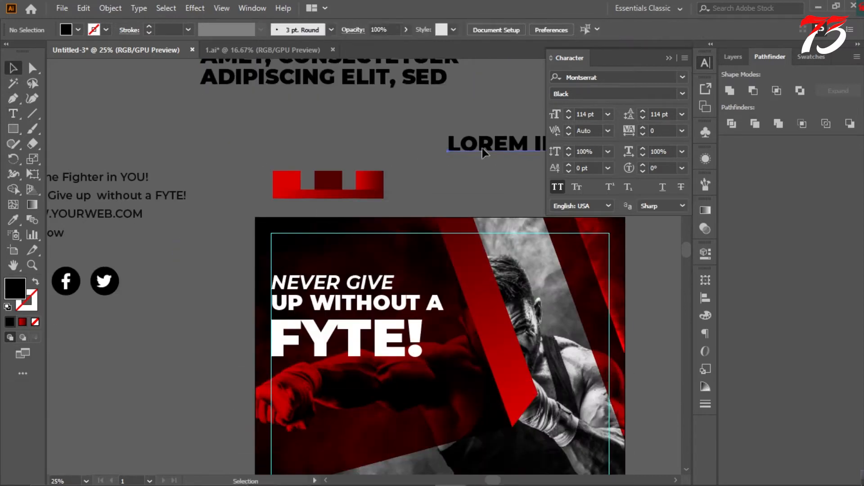
scroll(405, 145, up, 2)
click(404, 145)
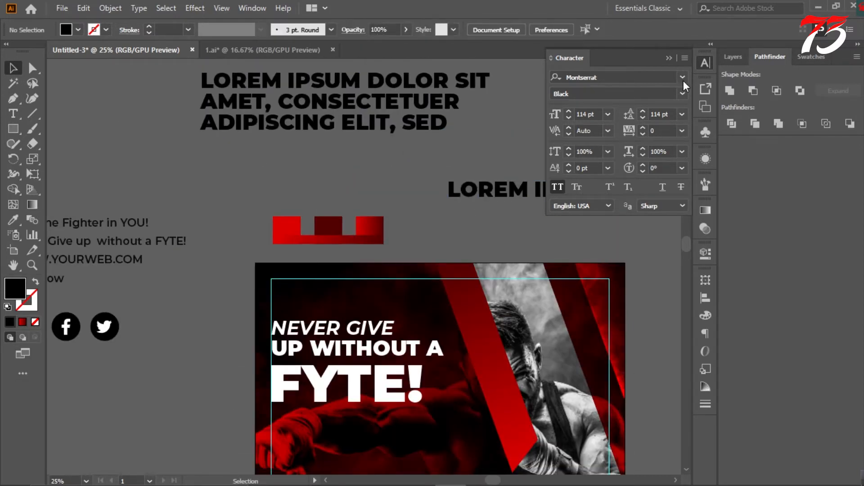
click(669, 58)
scroll(492, 163, up, 2)
click(484, 235)
key(Delete)
Format the lorem ipsum frame as Montserrat Medium at 48 pt with All Caps turned off.
drag(479, 245, 414, 193)
scroll(405, 187, up, 2)
click(355, 144)
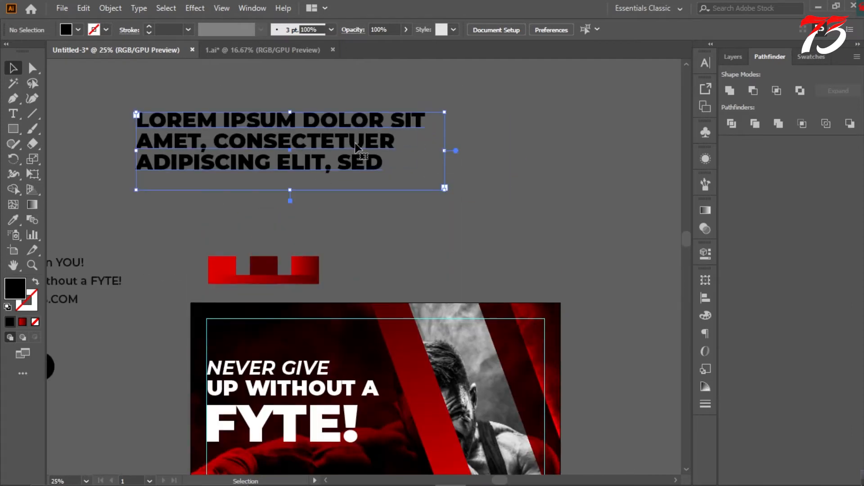
key(ctrl+t)
click(607, 114)
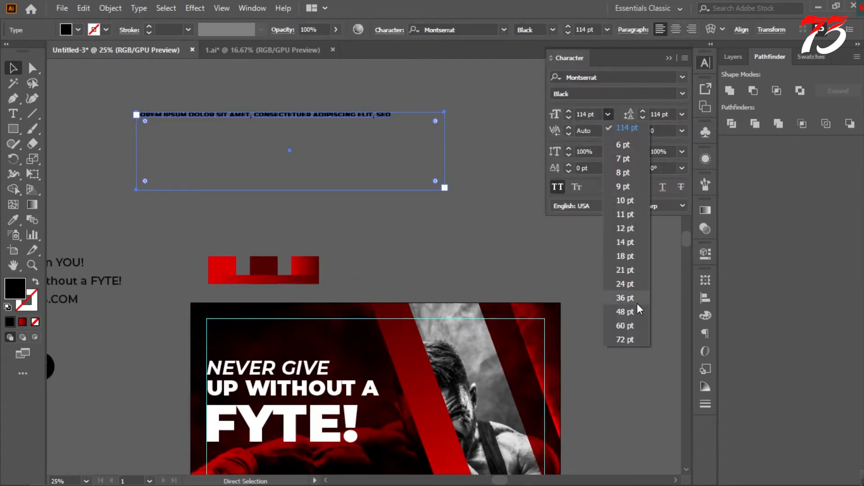
click(626, 311)
click(683, 94)
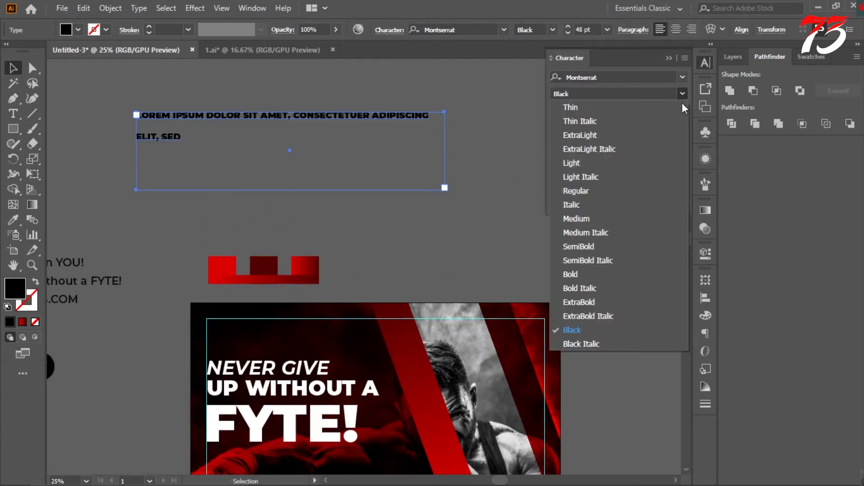
click(601, 218)
click(557, 186)
Draw a second area text frame with placeholder text above the first lorem ipsum frame.
scroll(301, 174, up, 5)
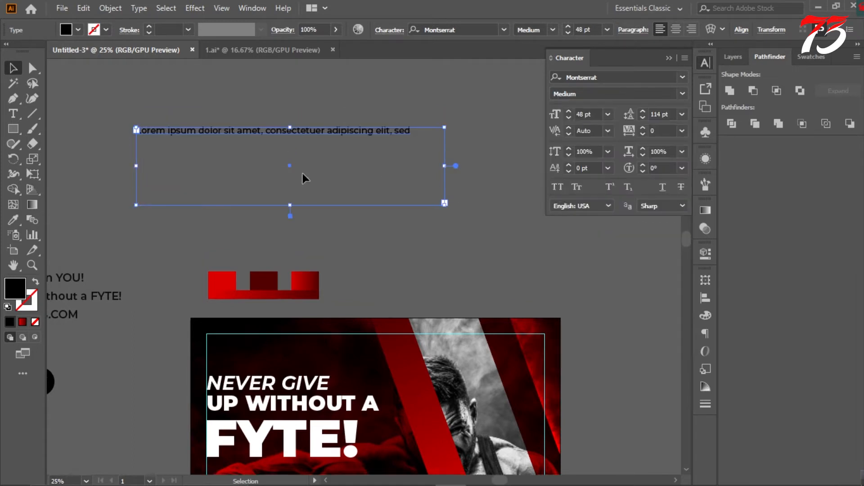
key(t)
drag(136, 75, 448, 164)
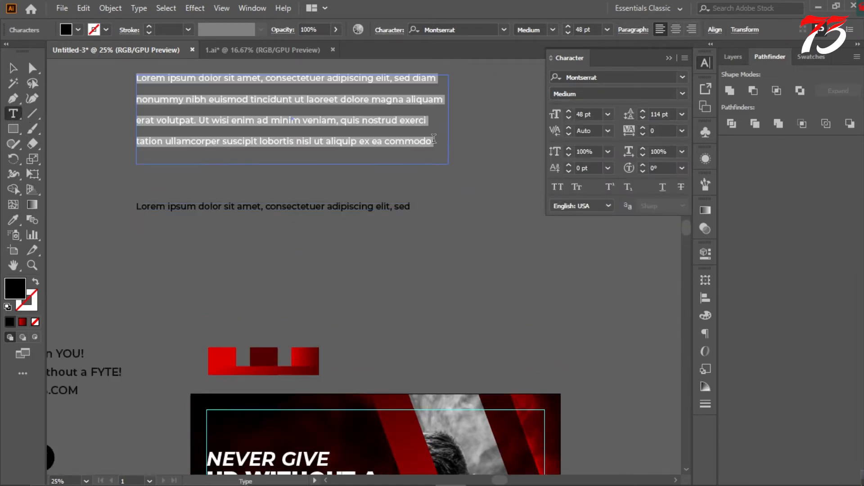
Copy the new placeholder text through "minim veniam," and paste it as separate text above the artboard's right side.
drag(338, 120, 131, 69)
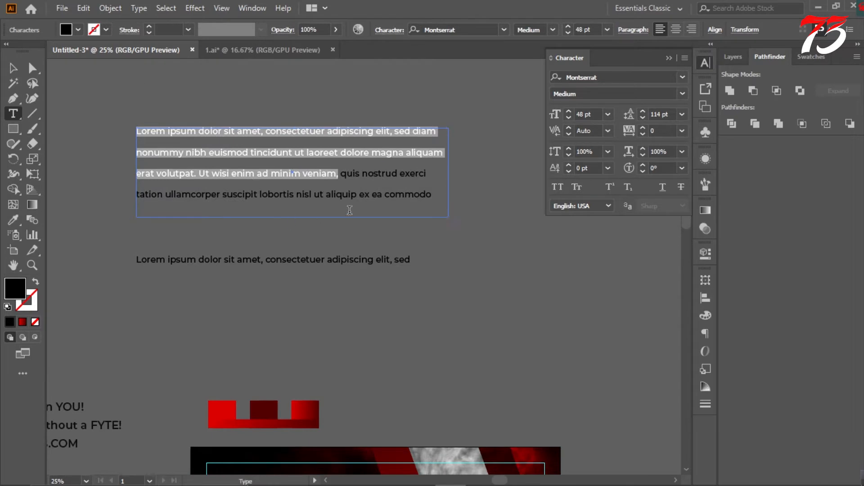
scroll(349, 210, down, 2)
double_click(351, 168)
key(ctrl+v)
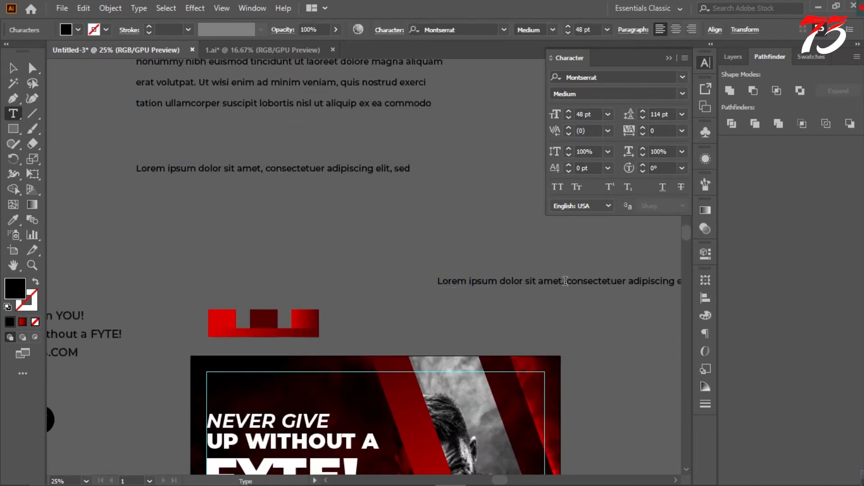
Break the pasted text into "Lorem ipsum dolor sit amet, / consectetuer adipiscing elit, / sed diam nonummy" and delete the remainder.
click(566, 281)
key(Return)
click(566, 301)
key(Return)
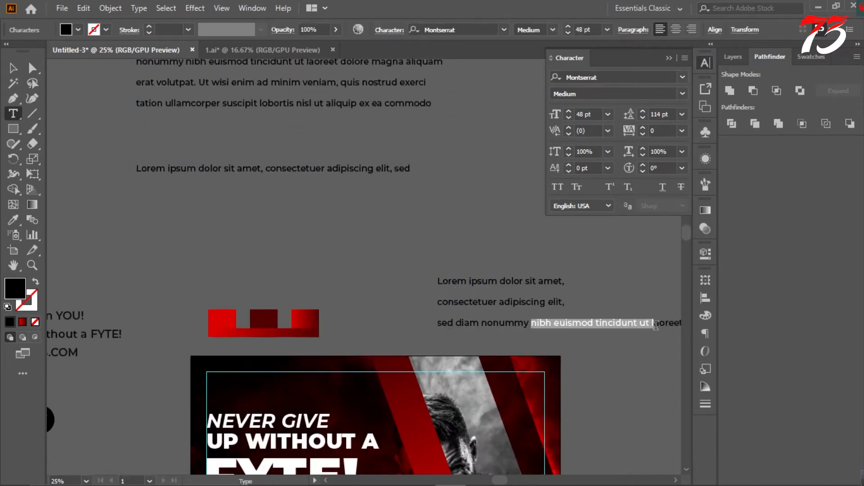
drag(656, 325, 851, 345)
key(BackSpace)
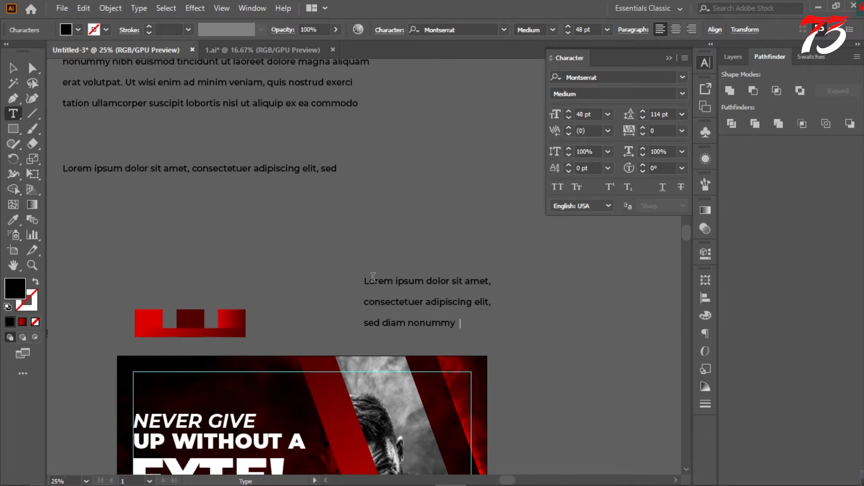
Set the leading of the three-line placeholder text to 61 pt.
key(ctrl+a)
click(682, 114)
click(688, 142)
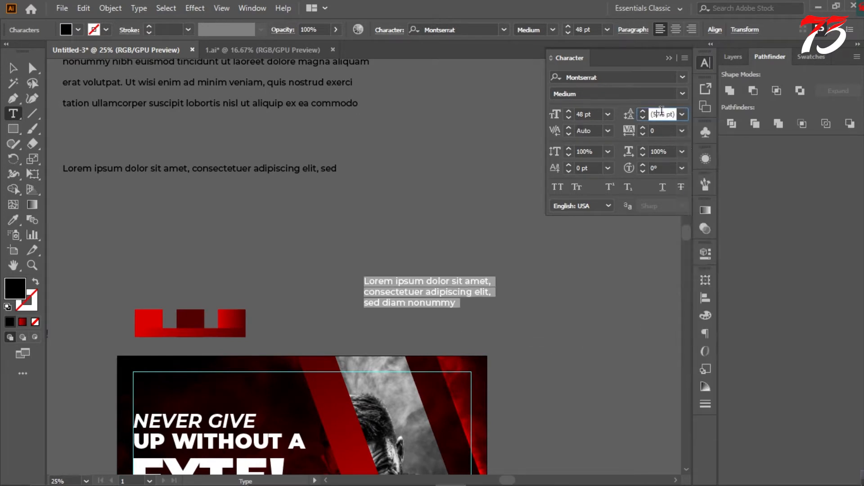
click(13, 68)
click(478, 208)
scroll(449, 185, down, 3)
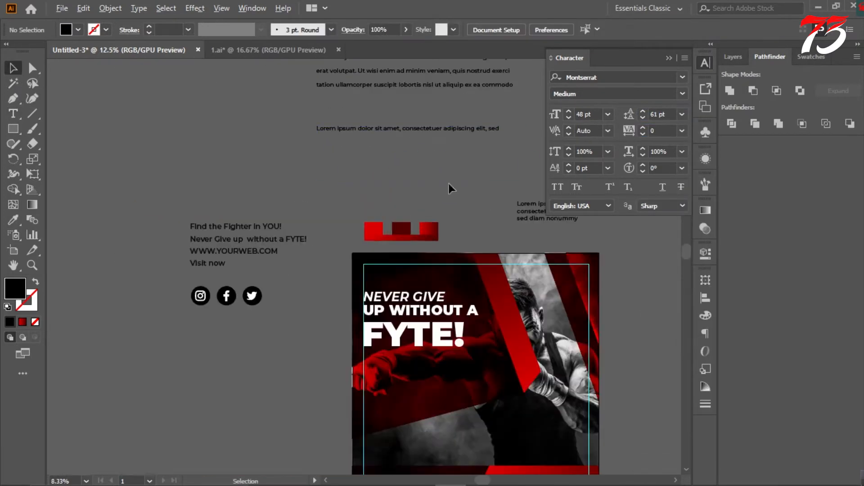
Move the three-line placeholder text directly below "FYTE!" and enlarge it to 59.25 pt with a white fill.
click(513, 214)
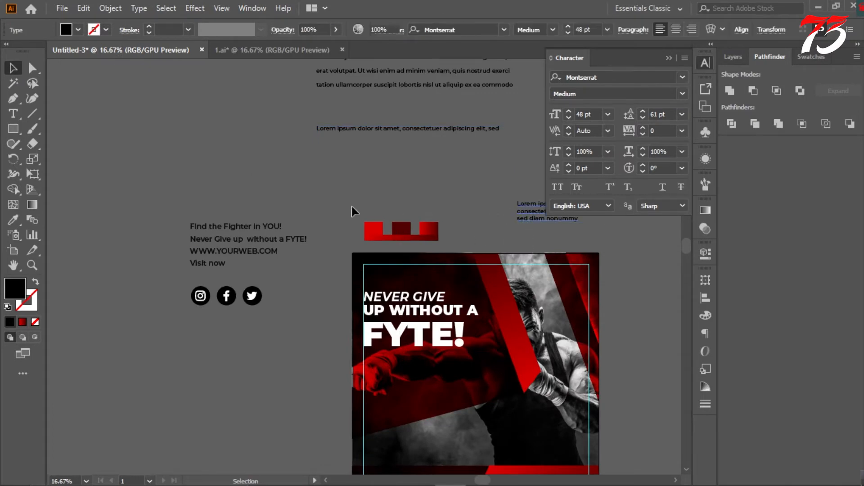
scroll(352, 206, right, 3)
drag(400, 191, 252, 344)
key(ctrl+plus)
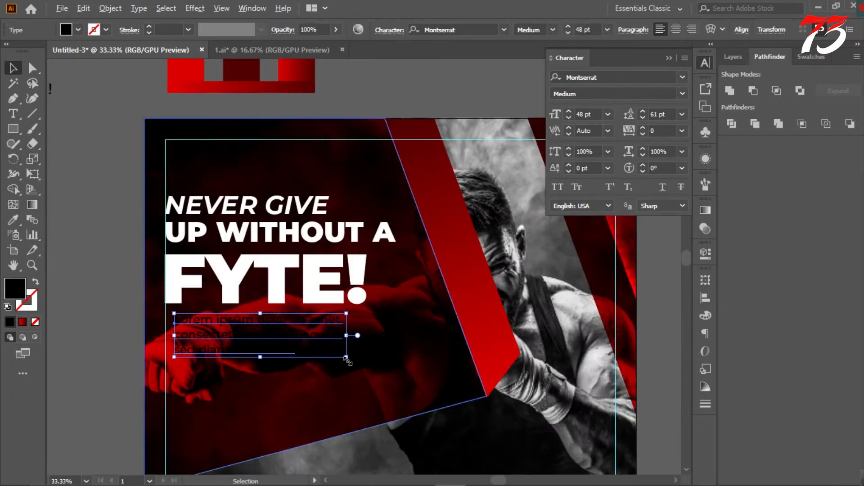
drag(347, 360, 387, 367)
key(ctrl+minus)
key(ctrl+minus)
key(ctrl+minus)
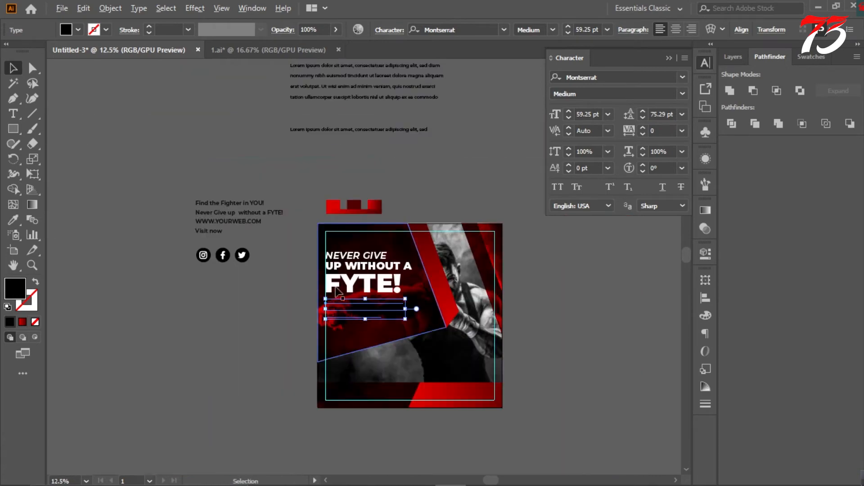
click(154, 104)
Turn off Snap to Pixel and close the character settings.
scroll(369, 146, up, 3)
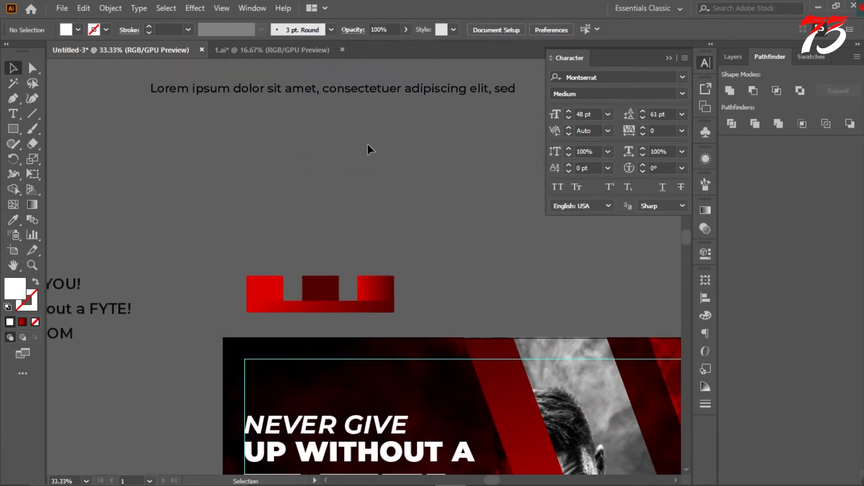
click(222, 8)
mouse_move(254, 479)
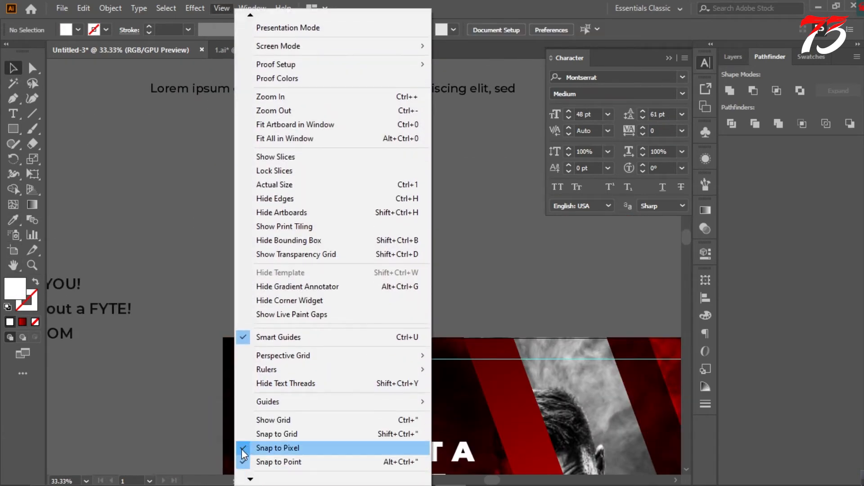
click(270, 448)
scroll(363, 220, down, 8)
key(ctrl+plus)
click(713, 58)
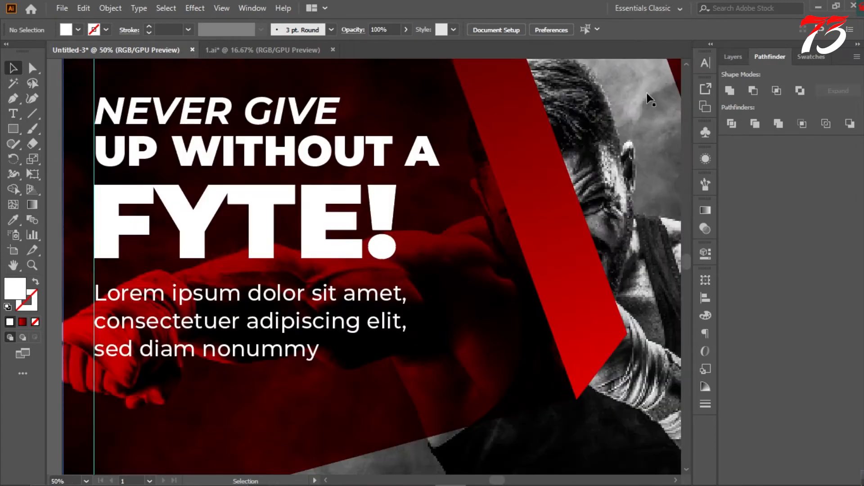
Fine-tune the placeholder text's position below "FYTE!" so it lines up with the headline at the margin guide.
scroll(172, 315, up, 1)
scroll(173, 315, up, 1)
click(96, 319)
key(ctrl+plus)
key(ctrl+plus)
key(ctrl+plus)
key(ctrl+plus)
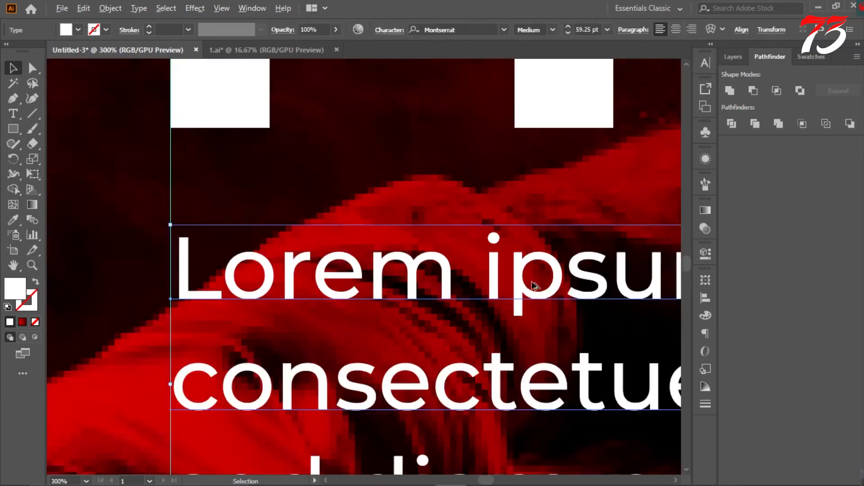
mouse_move(465, 254)
mouse_down()
mouse_move(455, 241)
mouse_move(463, 240)
mouse_up()
key(ctrl+minus)
key(ctrl+minus)
key(ctrl+minus)
key(ctrl+minus)
key(ctrl+minus)
key(ctrl+minus)
click(282, 244)
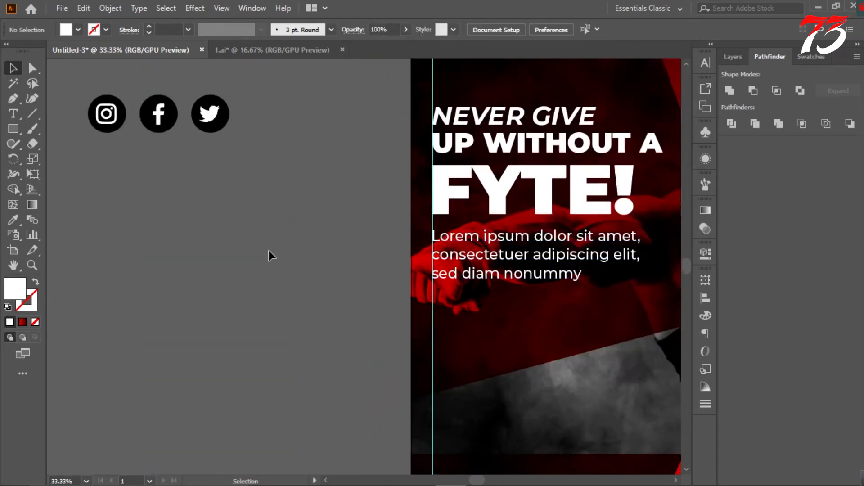
Enlarge the three-line placeholder text to 74.1 pt, keeping its start on the margin guide under "FYTE!".
scroll(270, 250, right, 5)
click(434, 251)
drag(454, 285, 478, 291)
drag(365, 243, 411, 247)
key(ctrl+z)
click(141, 199)
drag(291, 254, 319, 258)
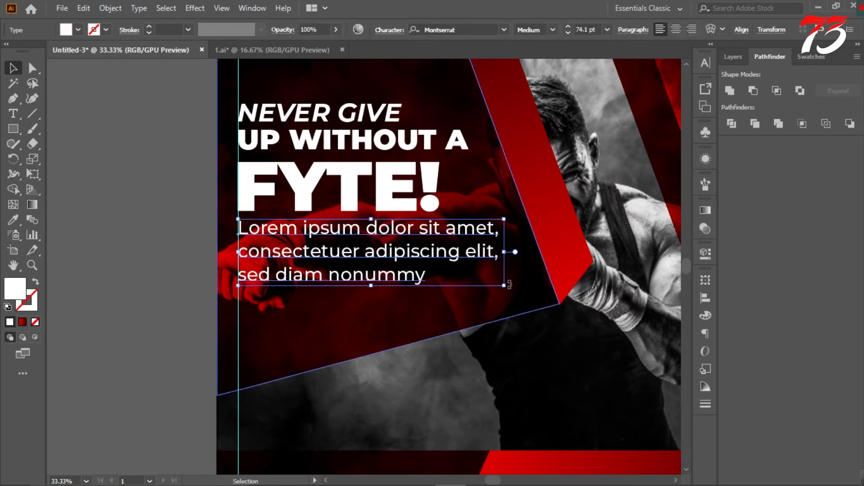
click(173, 231)
scroll(182, 210, down, 2)
scroll(195, 210, up, 1)
scroll(196, 210, up, 1)
scroll(196, 209, down, 3)
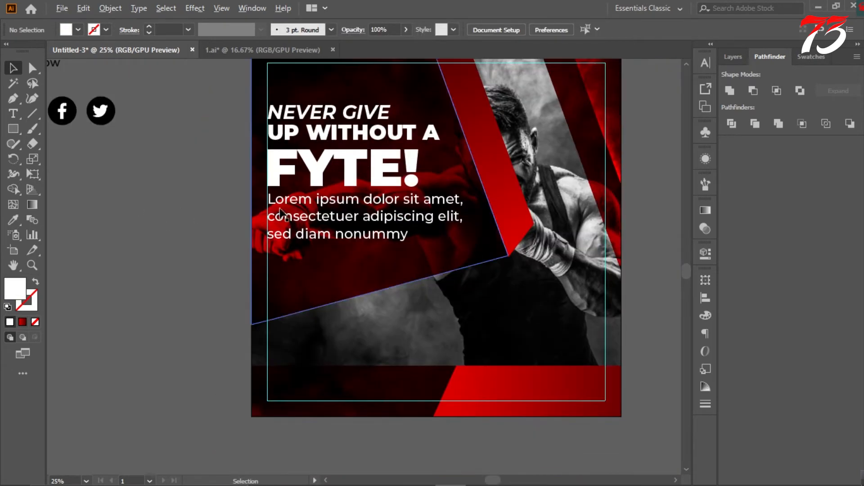
scroll(280, 208, down, 1)
Recolor the Instagram, Facebook and Twitter glyphs inside the circles bright red with the Eyedropper.
click(171, 144)
click(199, 167)
click(32, 68)
scroll(117, 165, up, 3)
scroll(116, 165, up, 3)
click(171, 162)
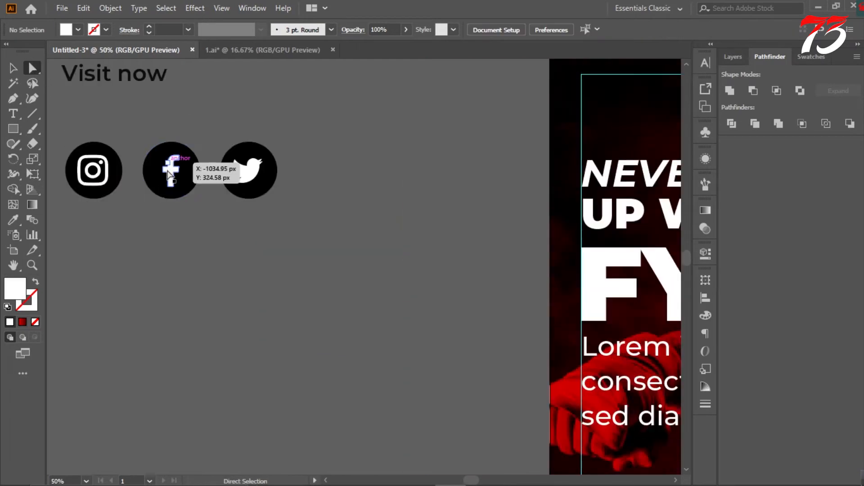
click(210, 216)
click(243, 175)
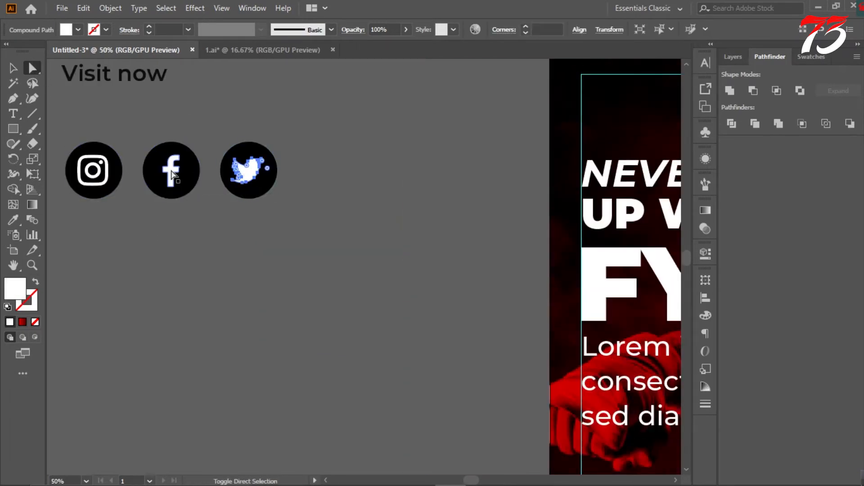
scroll(103, 163, up, 4)
shift+click(121, 150)
click(13, 220)
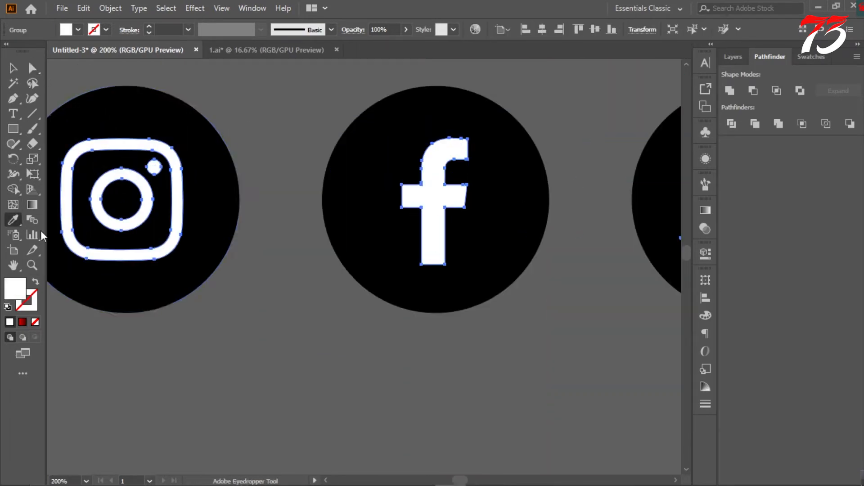
scroll(360, 272, down, 5)
Fill the three circles behind the social glyphs with white (ffffff).
click(30, 69)
scroll(411, 272, up, 2)
click(343, 252)
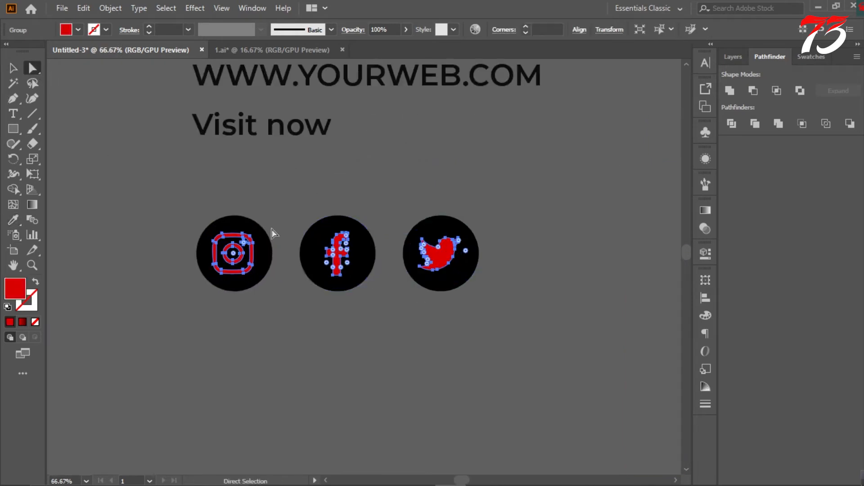
shift+click(373, 253)
double_click(15, 289)
text(ffffff)
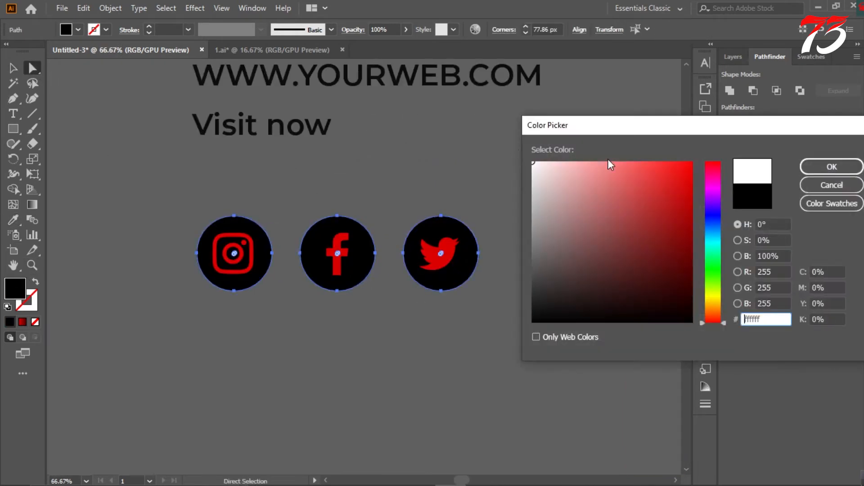
click(832, 166)
Move the three social icons under the placeholder text, aligned to the margin guide, and bring them in front of the dark red shape.
click(13, 68)
drag(149, 185, 577, 325)
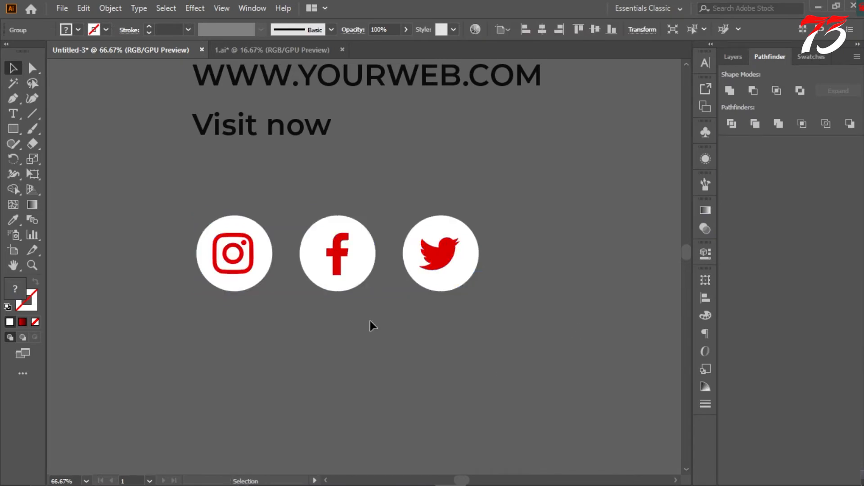
scroll(225, 198, down, 4)
scroll(220, 191, up, 2)
drag(211, 201, 468, 356)
scroll(468, 353, up, 3)
right_click(466, 350)
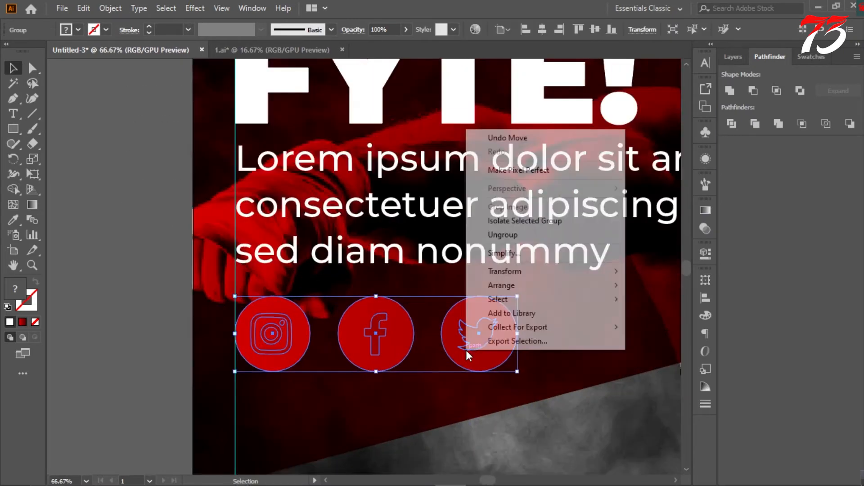
mouse_move(499, 286)
click(686, 286)
scroll(367, 301, down, 2)
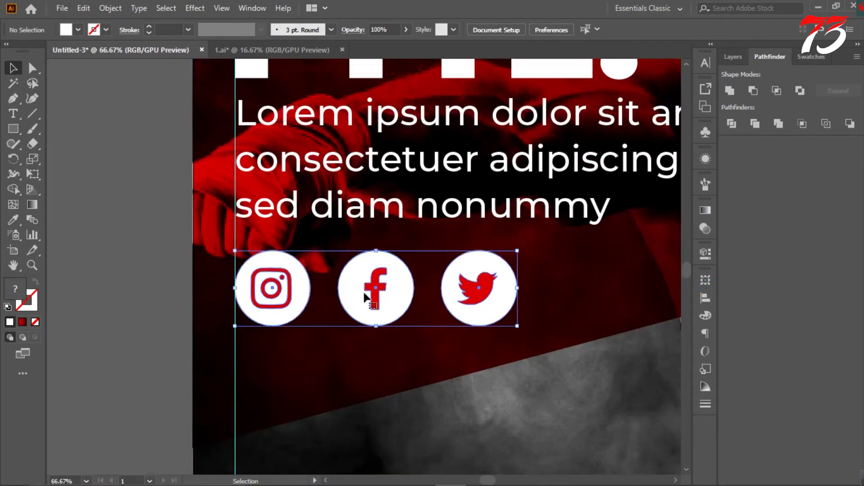
scroll(366, 298, down, 3)
click(199, 255)
scroll(202, 261, down, 1)
scroll(333, 259, down, 3)
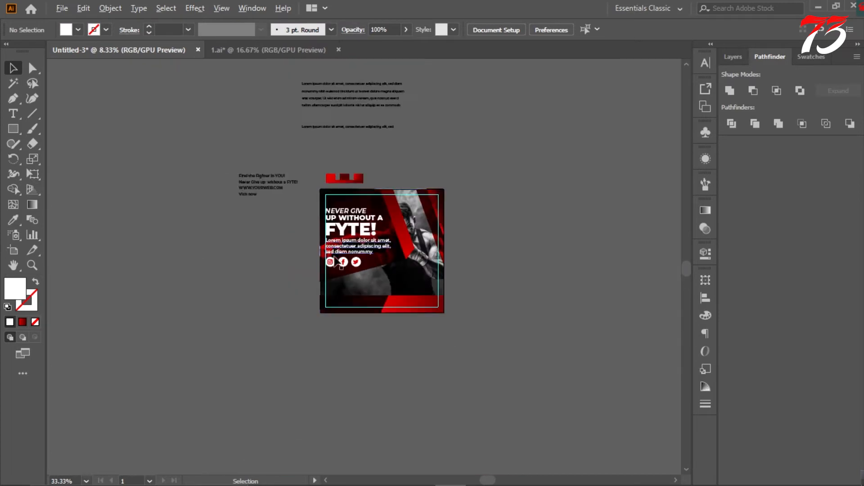
scroll(334, 261, up, 3)
scroll(537, 288, down, 1)
scroll(537, 295, down, 1)
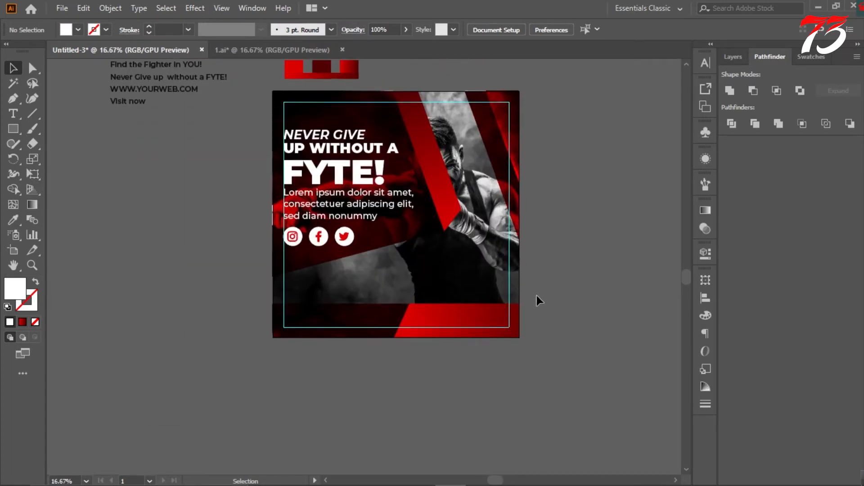
scroll(536, 296, up, 2)
key(t)
drag(113, 133, 198, 134)
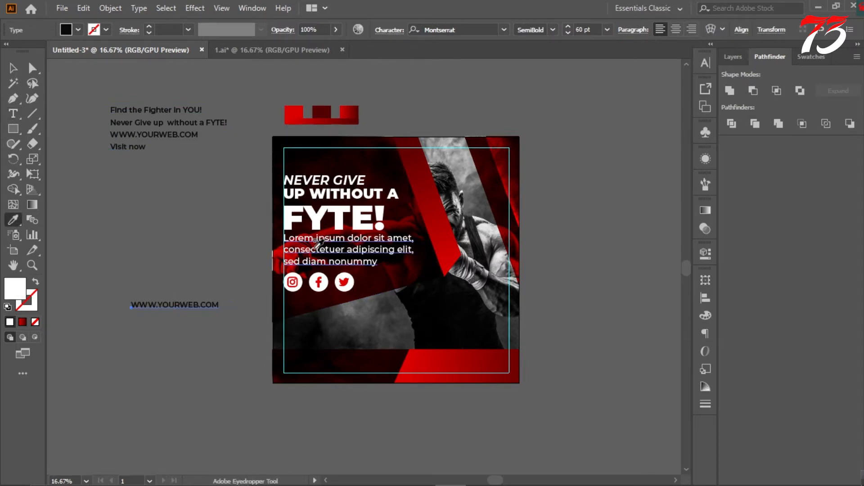
click(7, 71)
drag(180, 310, 333, 365)
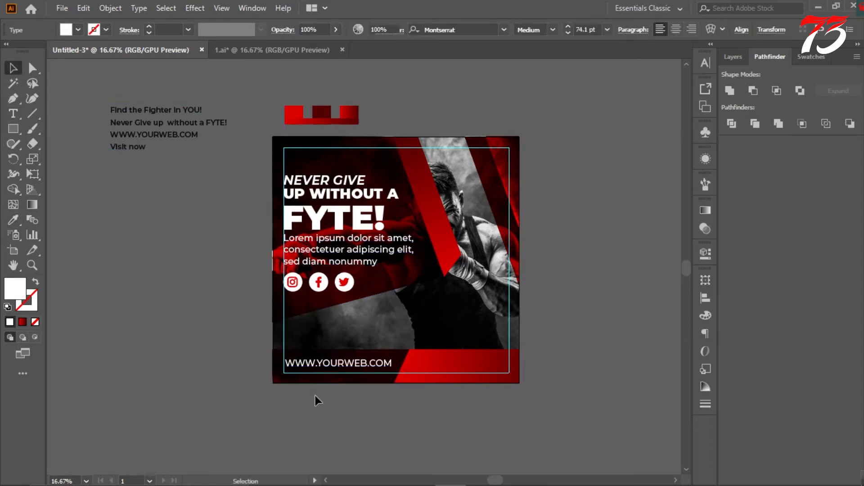
Line up the start of the bottom website text with the margin guide.
key(ctrl+plus)
key(ctrl+plus)
key(ctrl+plus)
key(ctrl+plus)
key(ctrl+plus)
key(ctrl+plus)
key(ctrl+plus)
mouse_move(223, 351)
mouse_down()
mouse_move(247, 358)
mouse_move(241, 345)
mouse_move(238, 356)
mouse_up()
key(ctrl+minus)
key(ctrl+minus)
key(ctrl+minus)
key(ctrl+minus)
key(ctrl+minus)
click(154, 318)
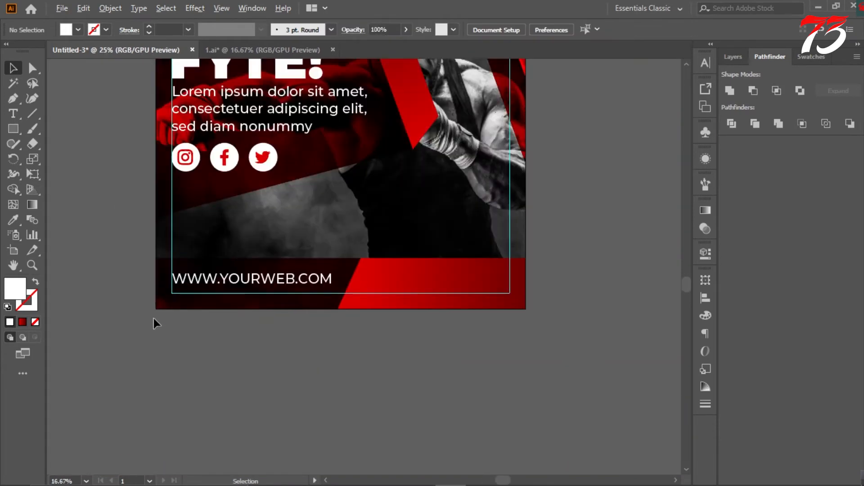
Adjust the vertical position of the website text within the dark bottom bar.
key(ctrl+plus)
key(ctrl+plus)
drag(214, 276, 214, 314)
key(ctrl+minus)
key(ctrl+minus)
key(ctrl+minus)
key(ctrl+minus)
key(ctrl+minus)
key(ctrl+minus)
click(249, 407)
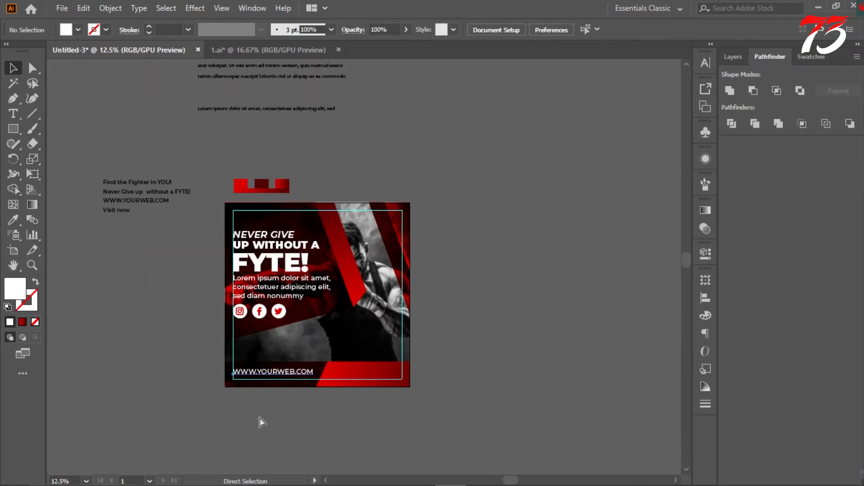
Copy "Visit now" from the source text and paste it as separate text beside the artboard.
key(t)
key(ctrl+plus)
key(ctrl+plus)
key(ctrl+plus)
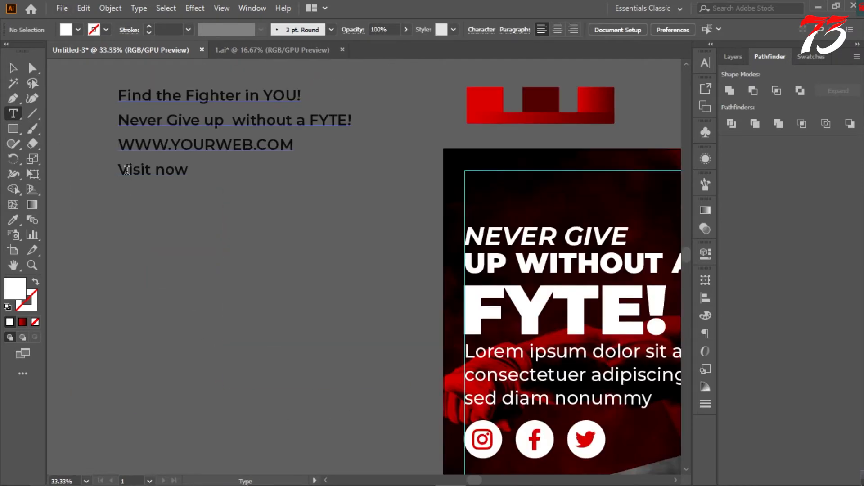
drag(118, 170, 259, 186)
key(ctrl+c)
scroll(252, 252, down, 3)
click(240, 302)
key(ctrl+v)
key(Escape)
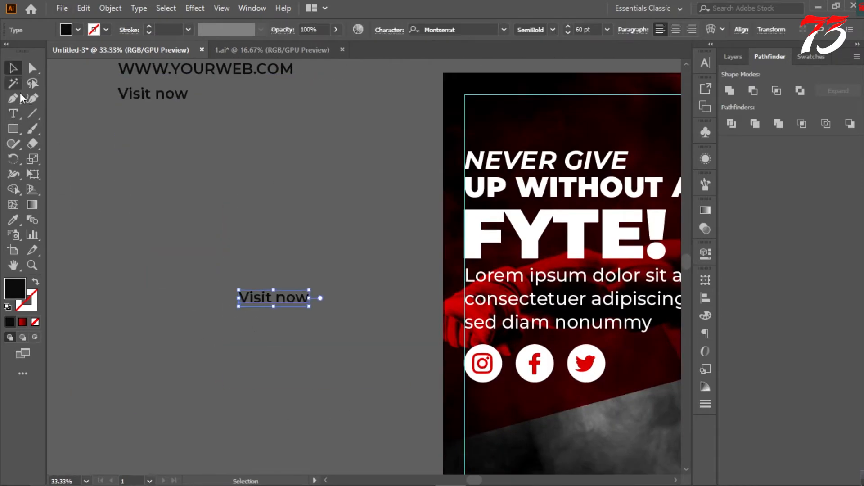
Set the "Visit now" text to all caps and move it onto the red bar at the artboard's lower corner.
key(ctrl+t)
click(559, 185)
key(ctrl+t)
key(ctrl+minus)
click(99, 212)
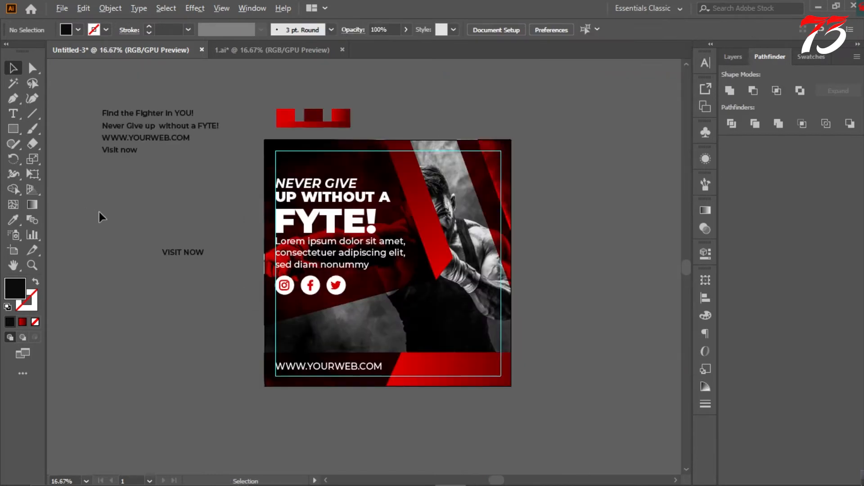
drag(416, 337, 500, 363)
key(ctrl+plus)
key(ctrl+plus)
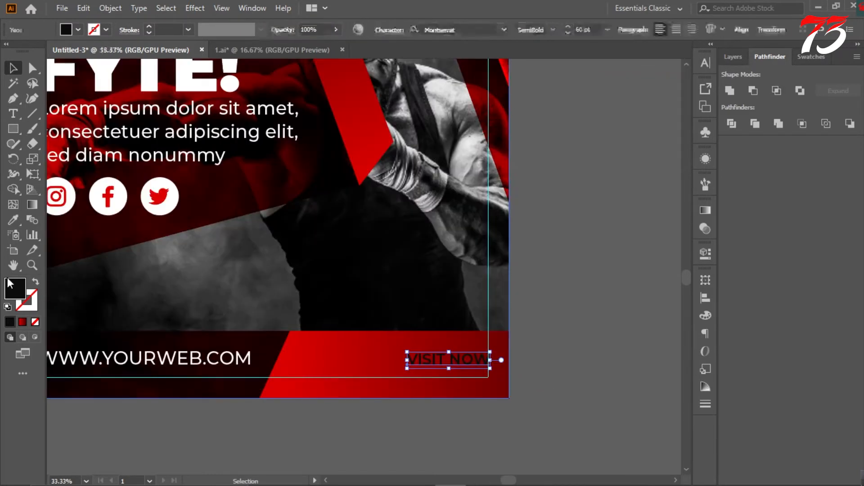
Make the "VISIT NOW" text white and set its font style to Montserrat ExtraBold.
key(i)
click(102, 190)
key(v)
key(ctrl+t)
click(682, 94)
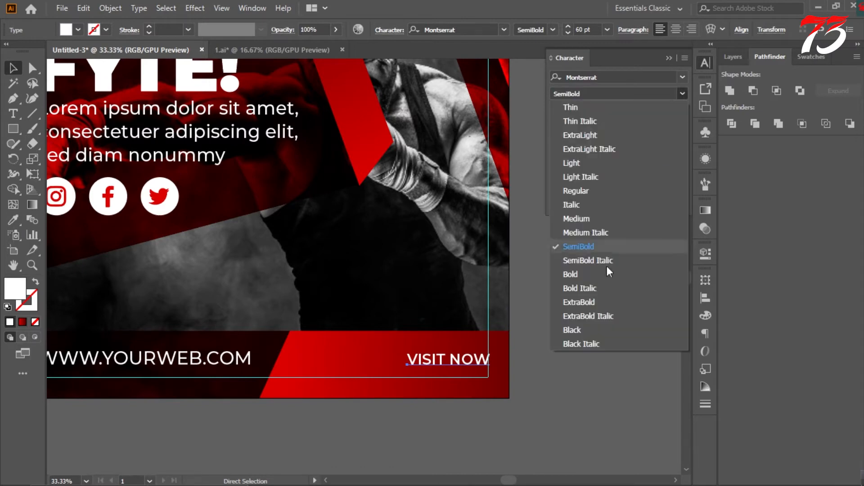
click(588, 304)
Align the end of "VISIT NOW" with the margin guide on the red bar.
click(535, 342)
scroll(484, 365, up, 5)
drag(492, 342, 462, 342)
triple_click(463, 347)
key(ctrl+minus)
key(ctrl+minus)
key(ctrl+minus)
key(ctrl+minus)
key(Escape)
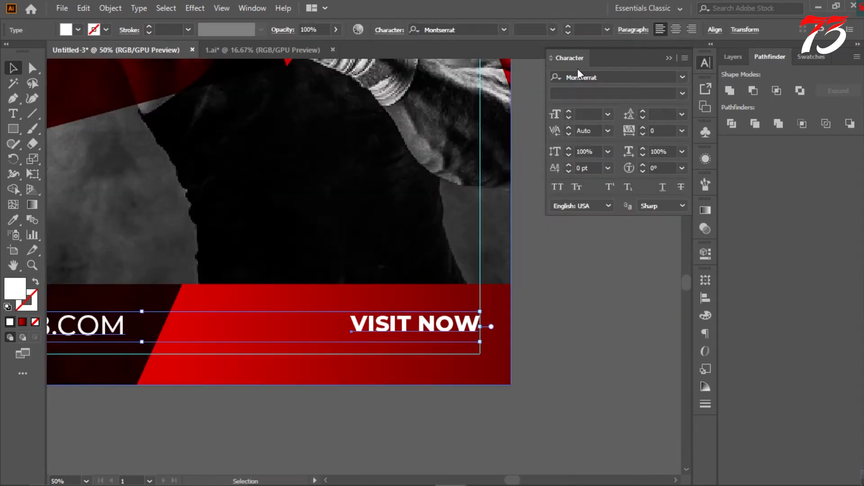
Align the website text and "VISIT NOW" to each other by their vertical centers.
click(715, 29)
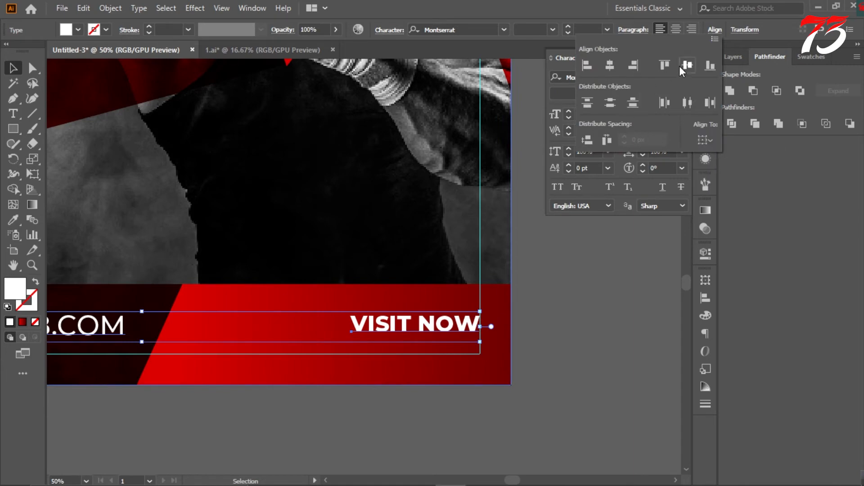
click(688, 66)
click(643, 276)
key(ctrl+minus)
key(ctrl+minus)
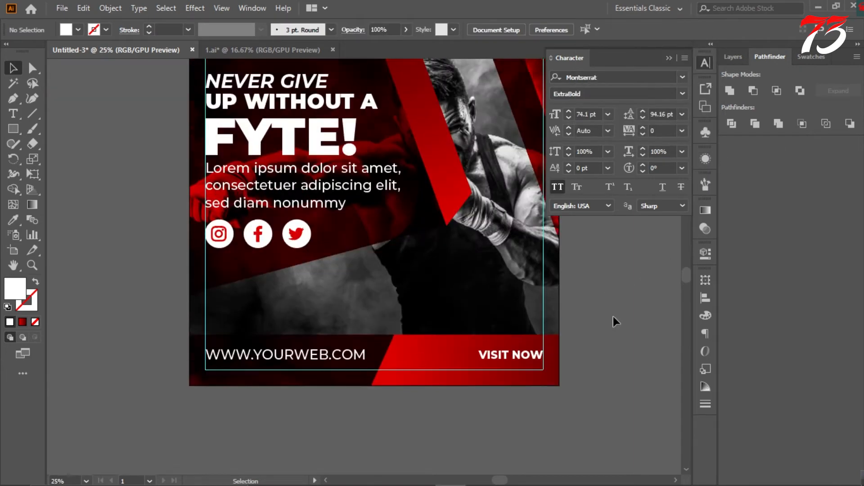
click(671, 58)
Hide the guides around the post.
key(ctrl+minus)
key(ctrl+minus)
right_click(554, 278)
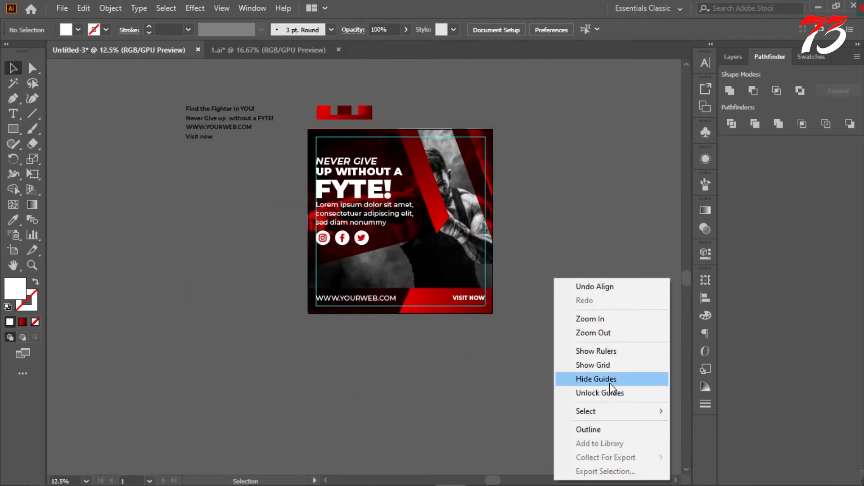
click(609, 382)
scroll(588, 351, up, 2)
scroll(468, 369, up, 3)
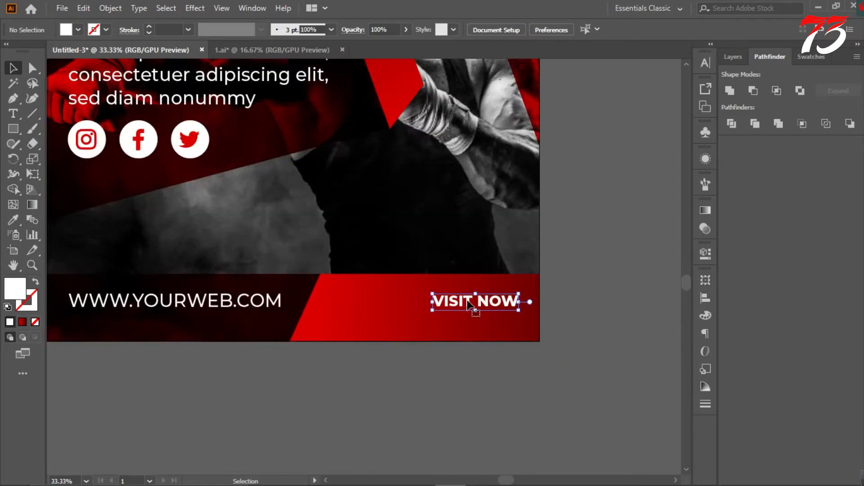
shift+click(251, 309)
click(328, 439)
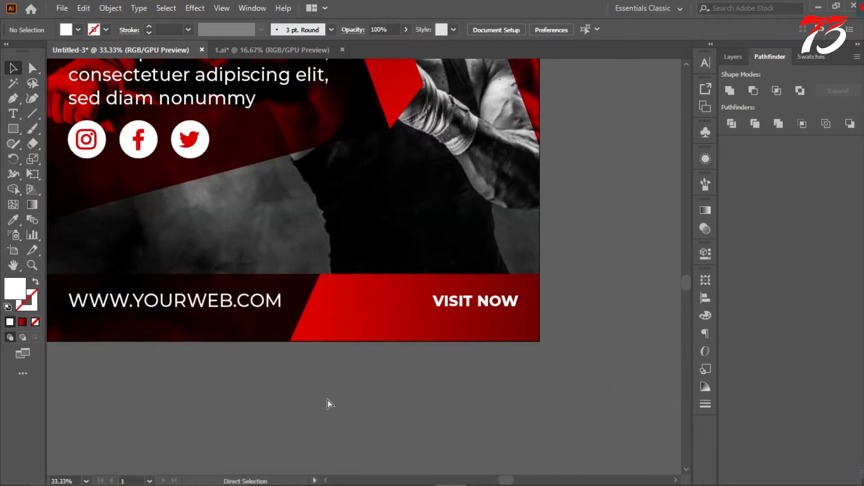
Show the guides and move the website text and "VISIT NOW" down together toward the post's lower margin guide.
right_click(360, 439)
click(404, 336)
click(265, 300)
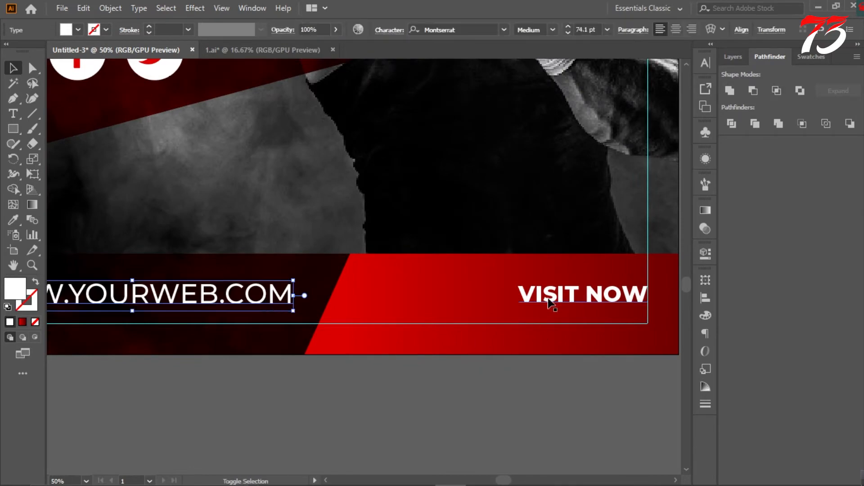
shift+click(549, 299)
scroll(638, 299, up, 4)
drag(636, 279, 636, 315)
scroll(636, 315, down, 3)
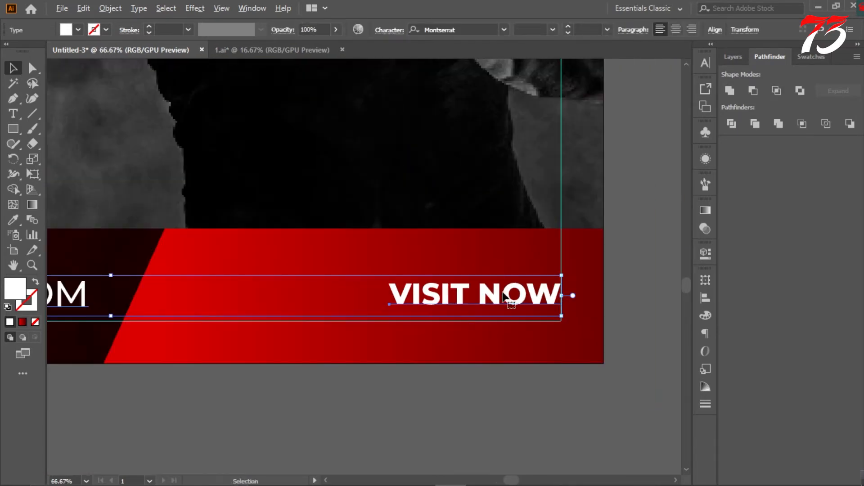
Deselect the footer texts and hide the guides to preview the whole post.
click(457, 446)
right_click(444, 435)
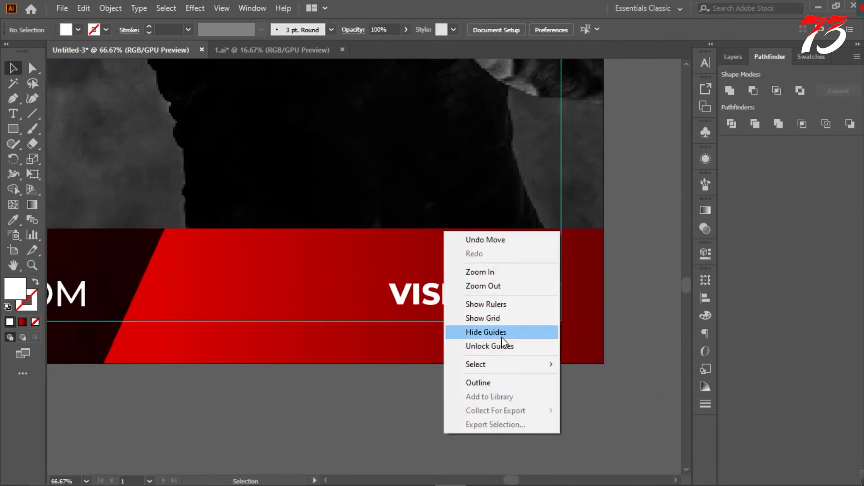
click(475, 332)
scroll(510, 388, down, 4)
scroll(528, 299, down, 3)
scroll(527, 299, up, 2)
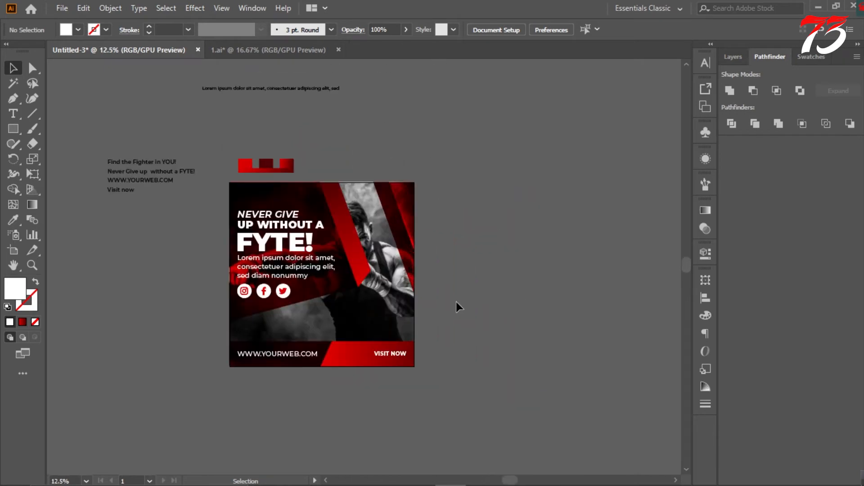
Draw a white rounded rectangle about 445 × 96 px over "VISIT NOW" on the red footer bar.
scroll(455, 300, up, 3)
click(13, 129)
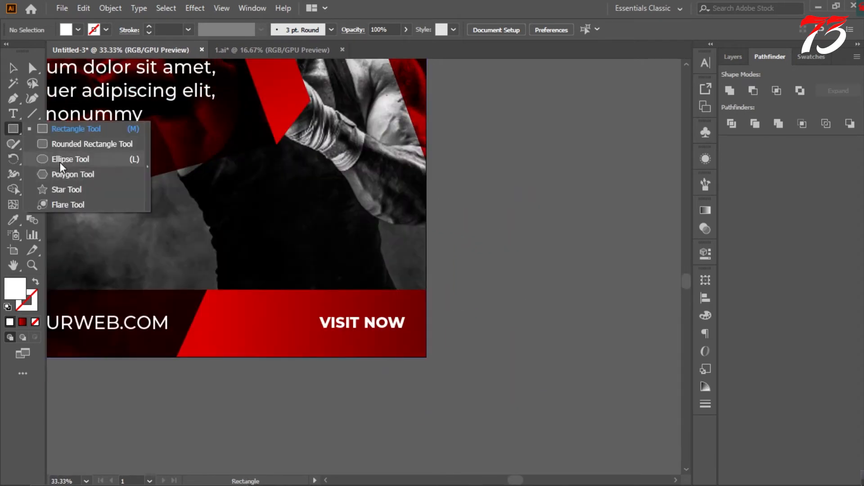
click(65, 143)
scroll(414, 331, up, 2)
drag(189, 296, 407, 343)
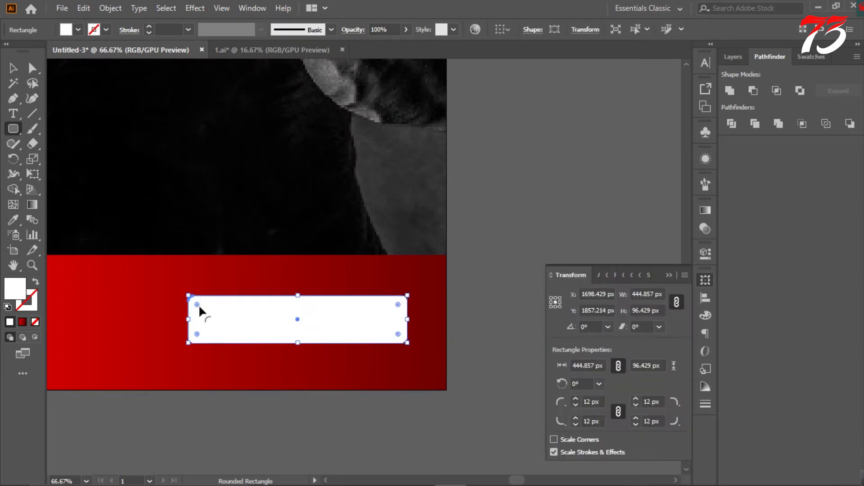
Show the guides and place the white rounded rectangle behind the "VISIT NOW" text.
right_click(501, 231)
click(540, 342)
click(334, 317)
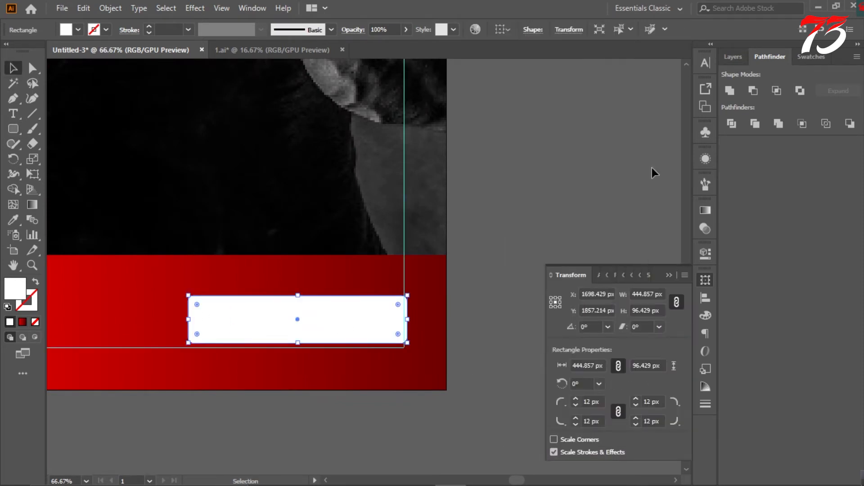
key(F7)
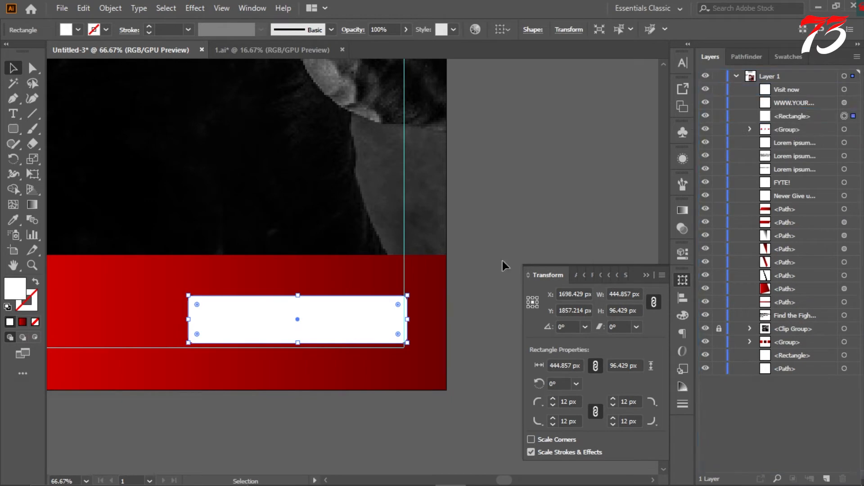
click(502, 265)
Make the "VISIT NOW" text black by sampling a black color with the Eyedropper.
click(326, 317)
click(13, 220)
scroll(295, 289, down, 4)
scroll(225, 266, up, 3)
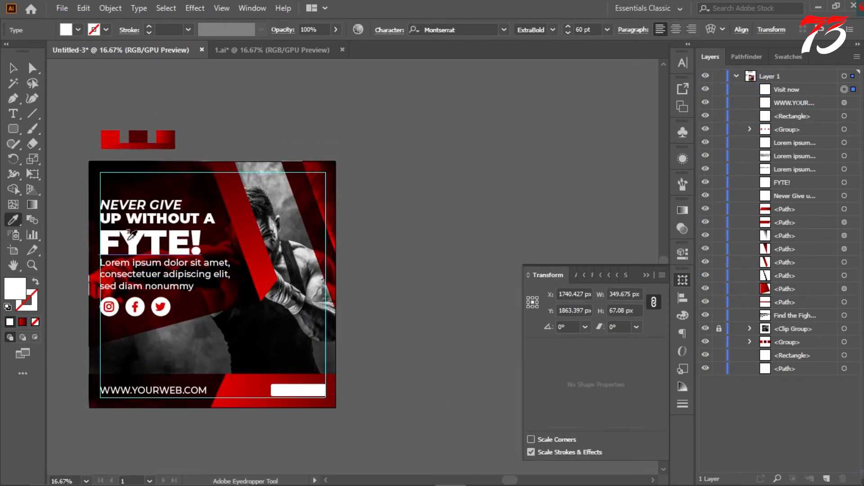
click(272, 332)
key(v)
Center "VISIT NOW" inside the white rounded rectangle and group the two into one button.
scroll(305, 396, up, 6)
drag(258, 351, 212, 345)
scroll(318, 347, down, 2)
scroll(386, 309, up, 1)
shift+click(397, 312)
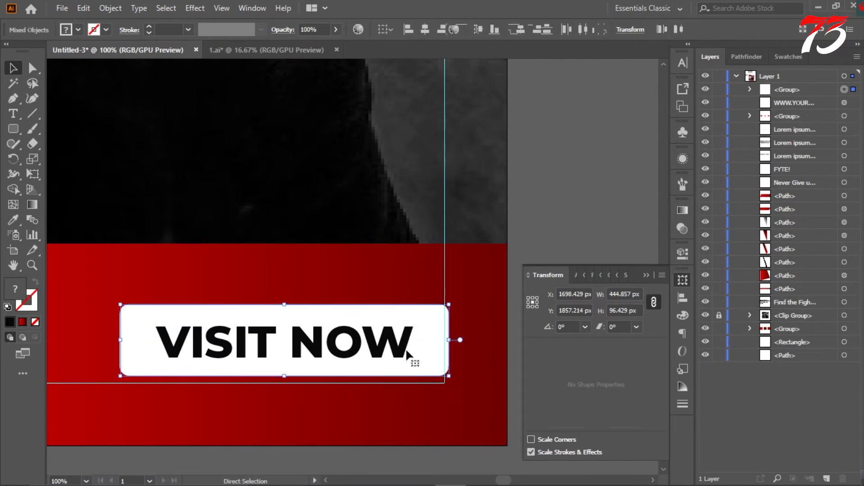
key(ctrl+g)
Move the "VISIT NOW" button so it fits against the margin guides in the post's lower corner.
drag(406, 348, 401, 351)
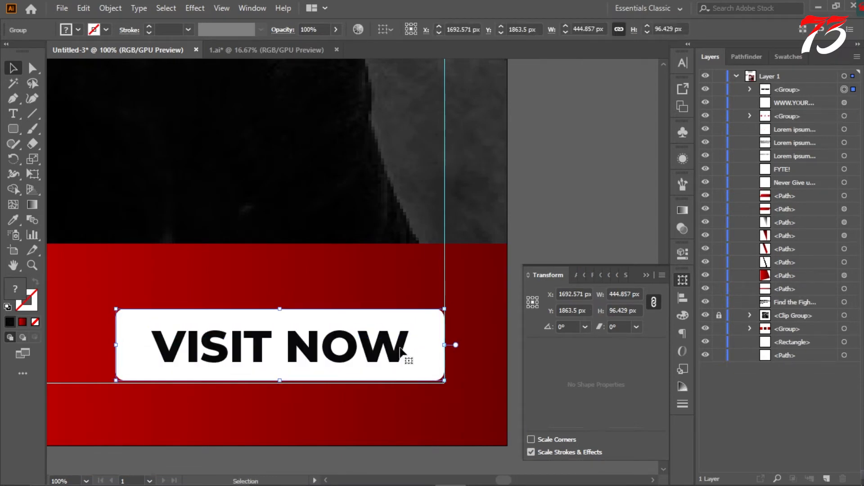
key(Down)
key(Up)
click(648, 275)
click(572, 274)
Hide the margin guides and check the finished footer within the full post.
scroll(570, 275, down, 4)
right_click(580, 225)
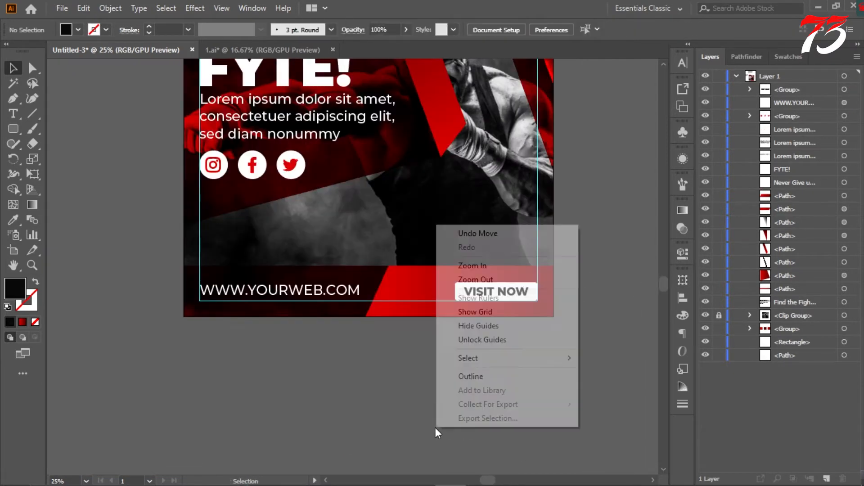
click(506, 331)
scroll(383, 399, up, 2)
scroll(430, 351, down, 2)
scroll(430, 352, up, 3)
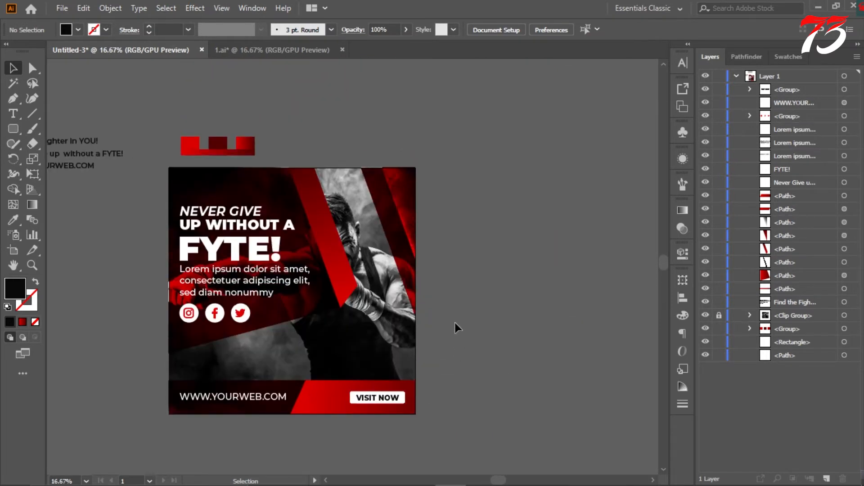
scroll(452, 337, down, 1)
scroll(452, 332, up, 1)
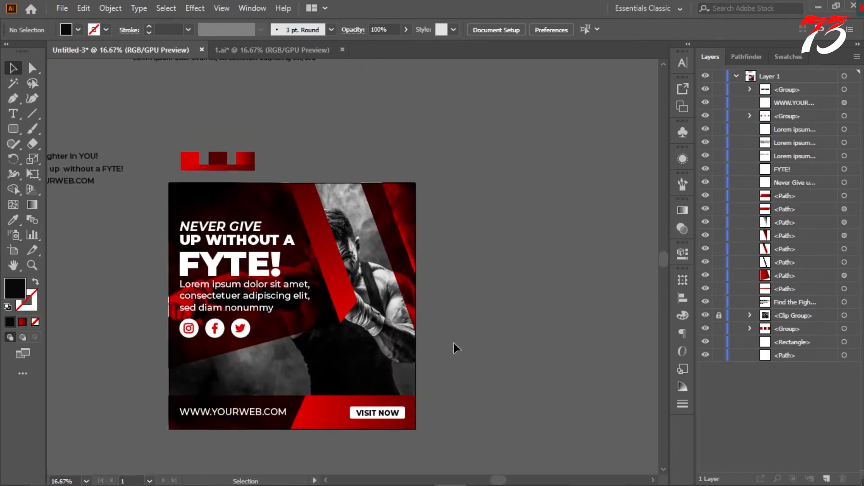
Move the slogan, body text and social icons up together, keeping their order and spacing.
click(212, 296)
shift+click(240, 330)
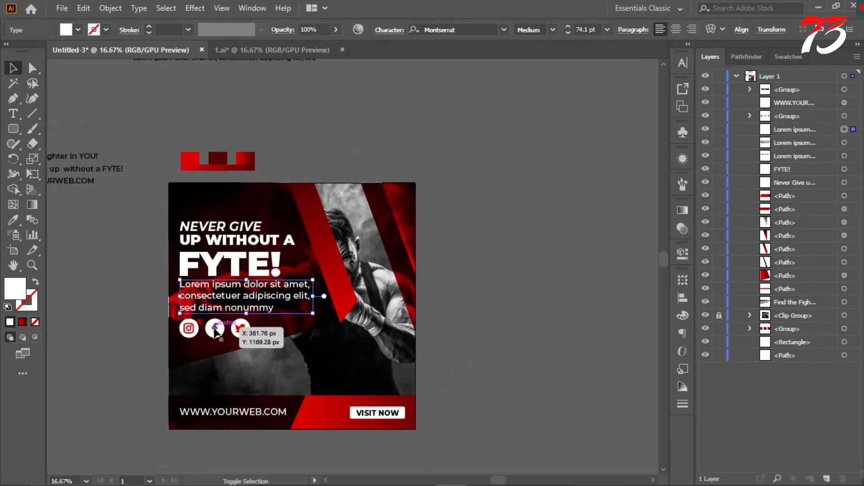
shift+click(232, 239)
drag(249, 240, 248, 221)
click(107, 238)
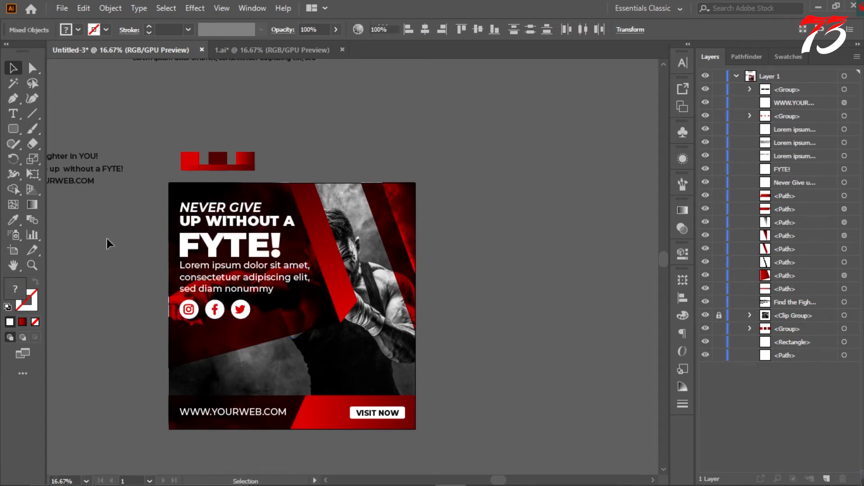
key(ctrl+z)
scroll(195, 234, up, 3)
drag(252, 294, 252, 266)
scroll(252, 266, down, 4)
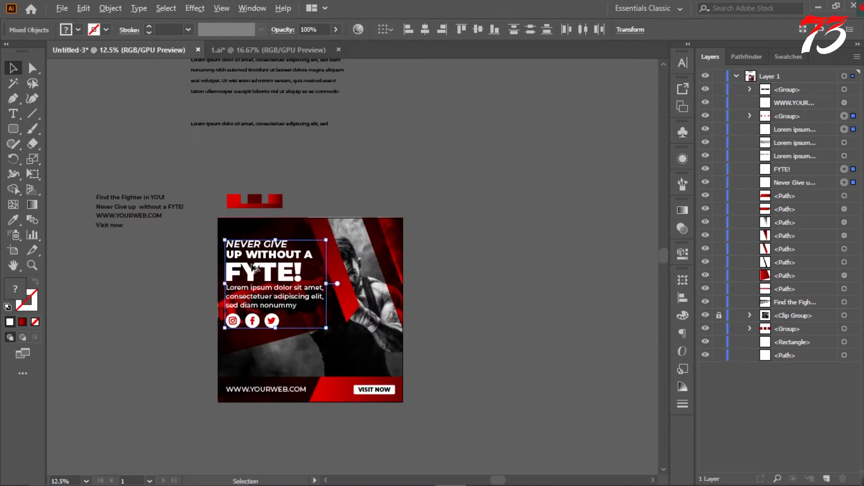
click(167, 297)
Draw a white circle about 514 px in diameter on the empty canvas beside the post.
scroll(168, 293, up, 1)
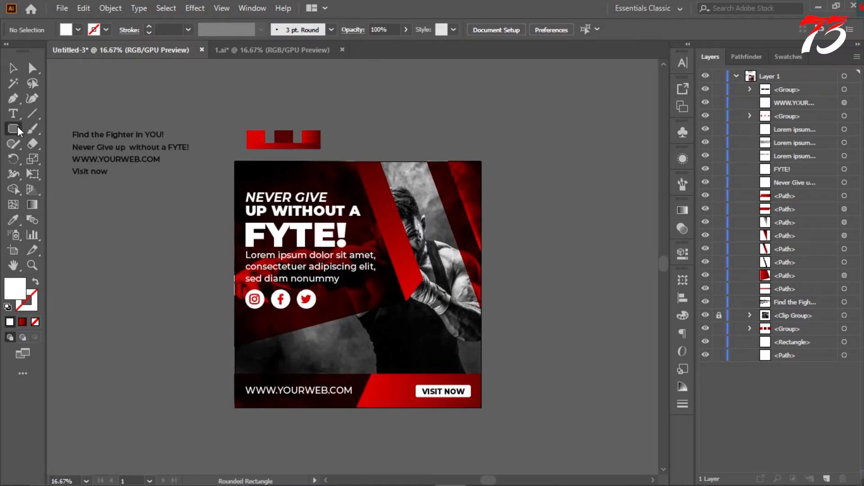
drag(14, 129, 50, 160)
scroll(122, 242, up, 2)
drag(328, 318, 343, 333)
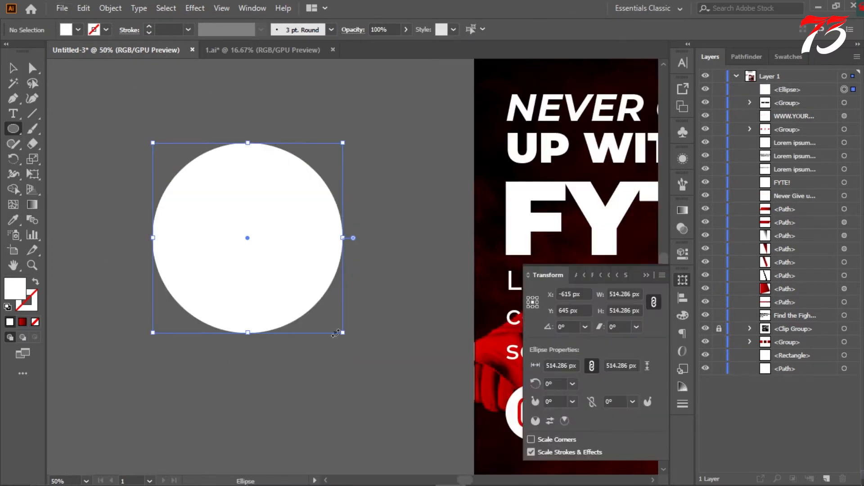
Paste a copy of the white circle in front and shrink it about its center to 432 px.
key(ctrl+c)
key(ctrl+f)
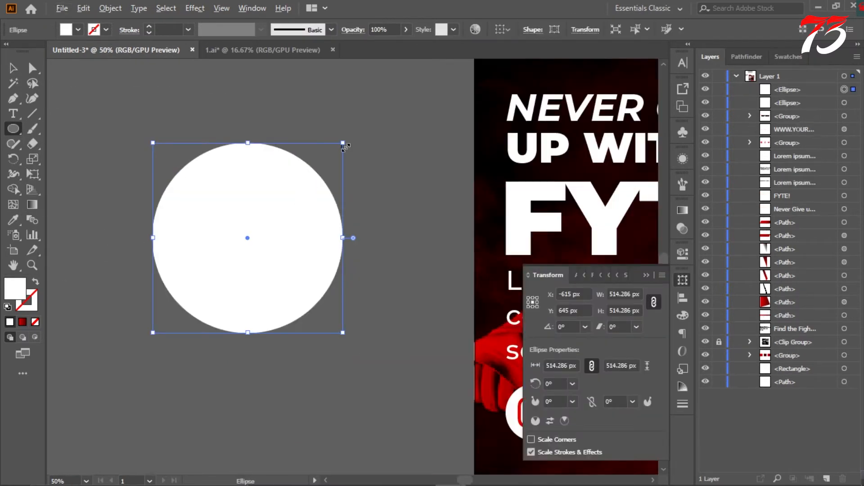
drag(343, 143, 345, 159)
Fill the inner circle with the red-to-dark-red gradient sampled from the color swatches above the post.
key(i)
scroll(275, 265, down, 4)
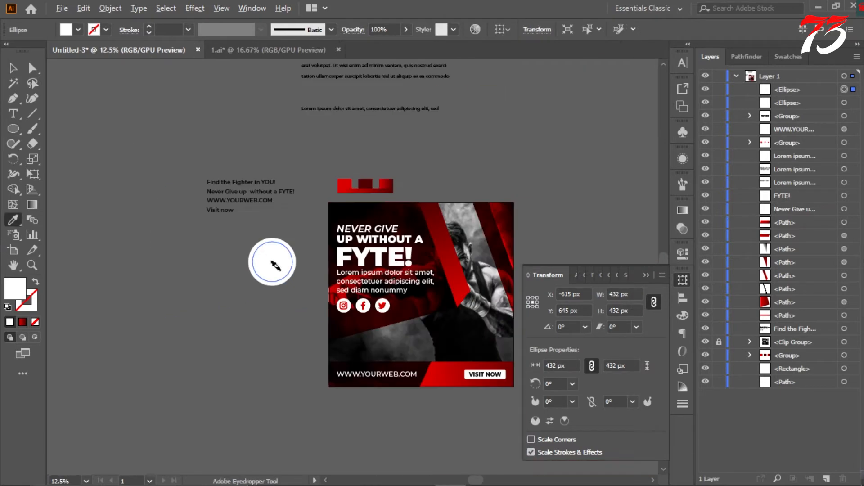
click(390, 185)
scroll(275, 261, up, 4)
key(v)
Duplicate the outer white circle slightly down and to the left, and fill the copy with the red gradient.
click(350, 190)
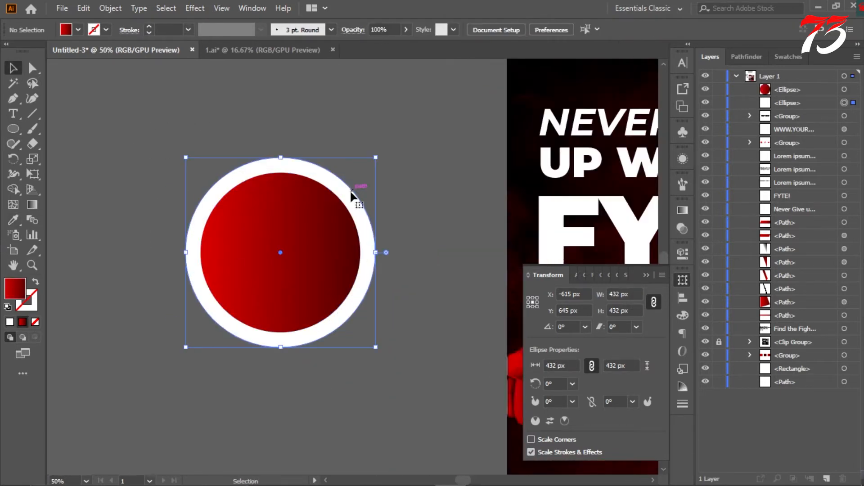
drag(354, 202, 353, 214)
key(i)
click(271, 282)
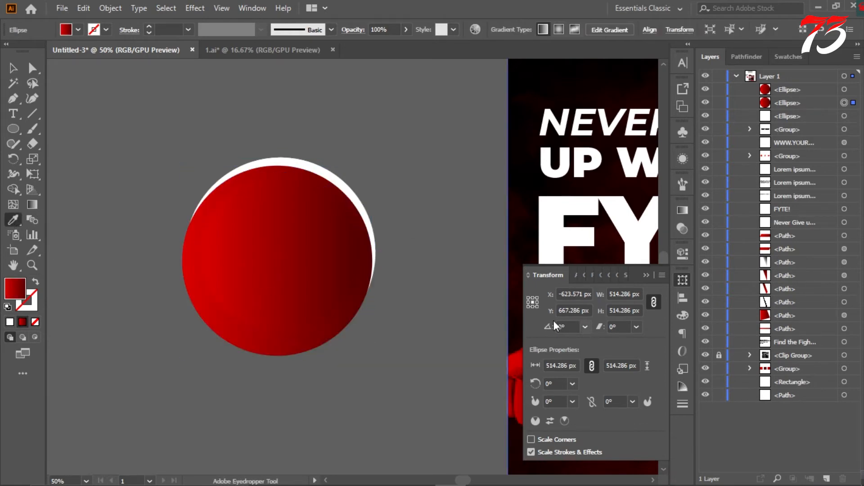
Send the offset gradient circle to the back, behind the white ring.
right_click(286, 267)
click(405, 429)
click(463, 407)
key(v)
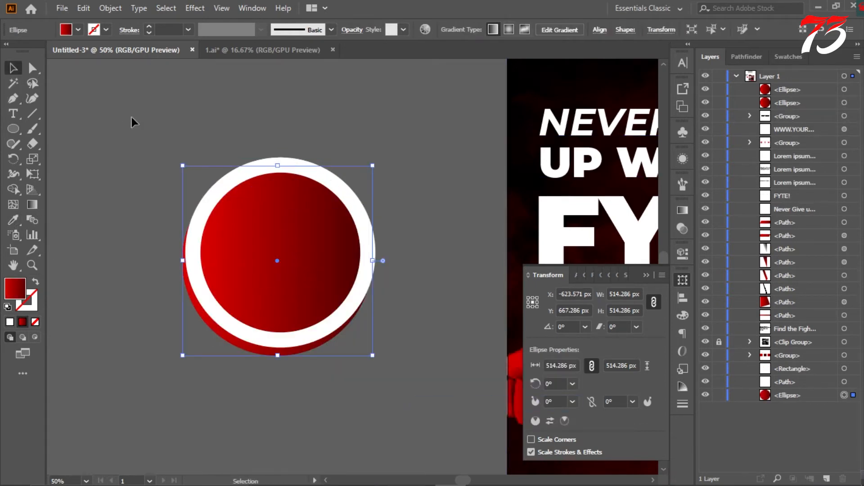
click(131, 121)
Set the opacity of the offset back circle to 32%.
click(297, 357)
click(682, 229)
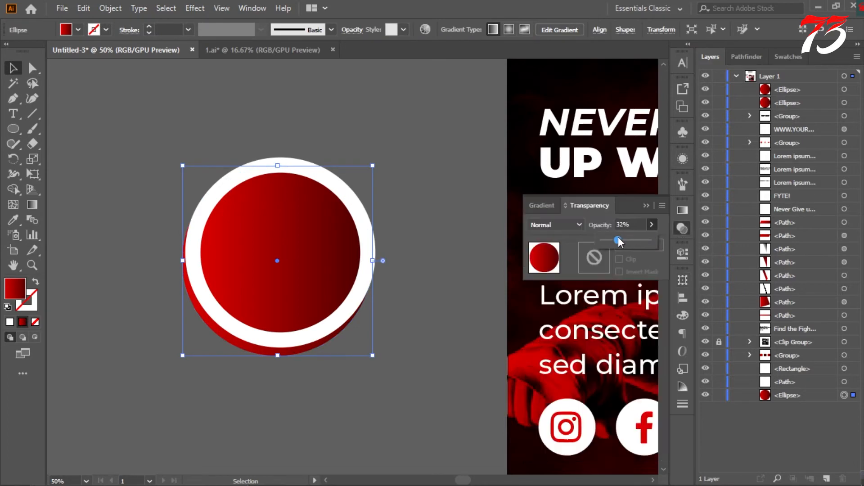
drag(618, 238, 618, 238)
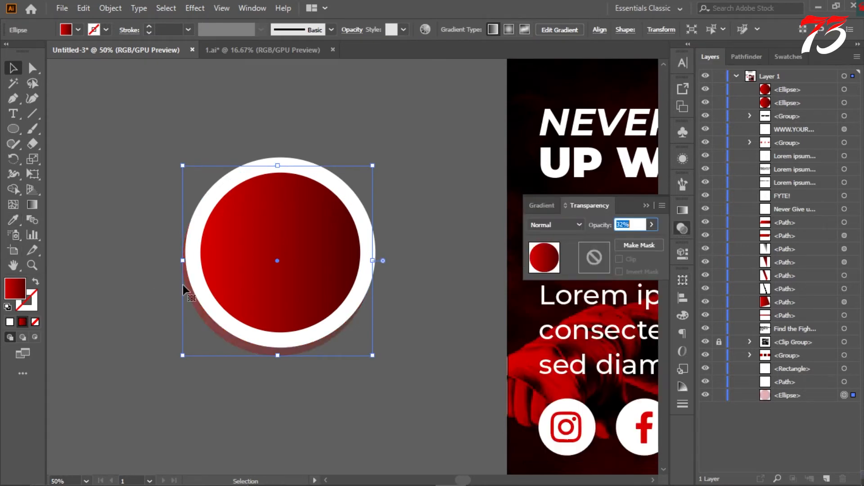
Try the post's red gradient and black on the offset back circle with the Eyedropper.
key(ctrl+minus)
click(13, 219)
click(458, 399)
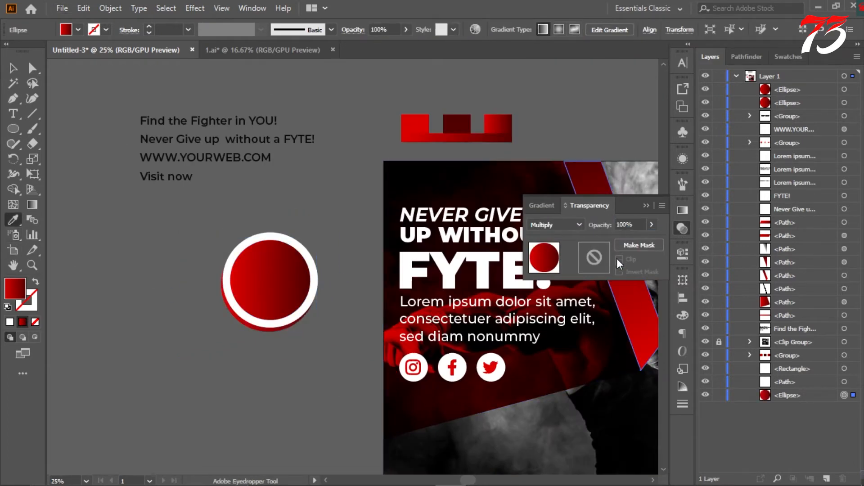
key(ctrl+minus)
scroll(378, 324, up, 3)
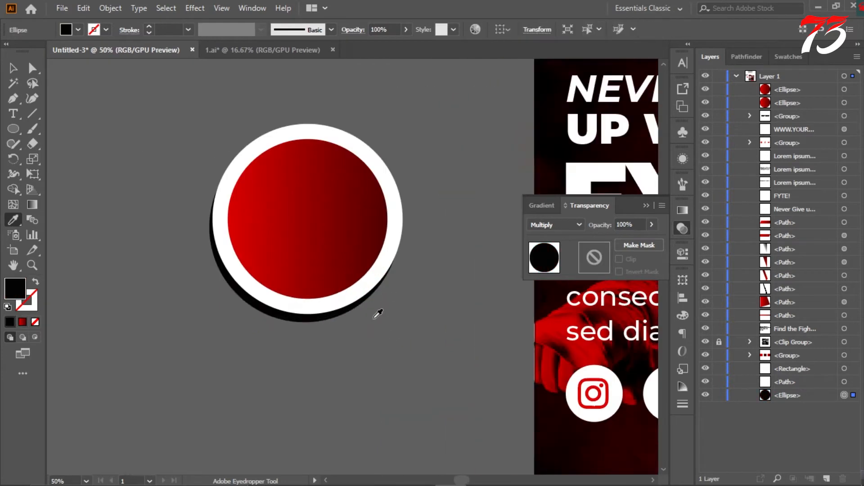
Set the back circle's blending mode to Normal and its fill to a plain dark red.
click(555, 225)
click(540, 234)
double_click(16, 287)
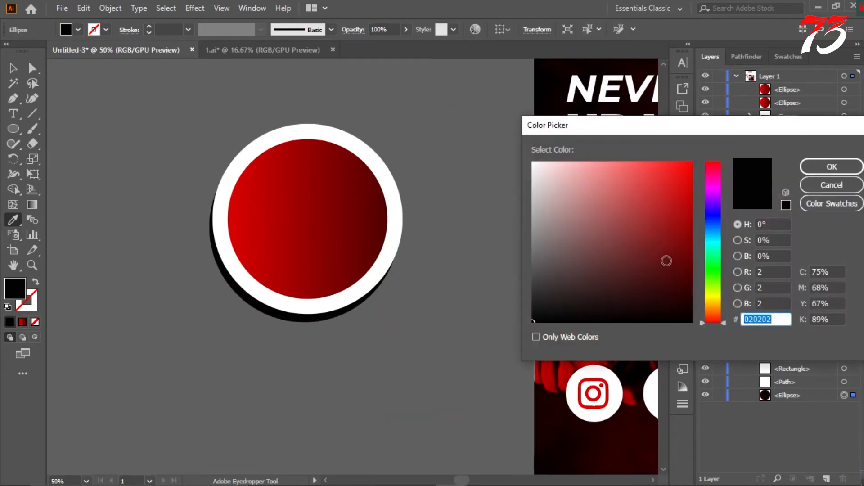
drag(666, 261, 693, 253)
click(829, 173)
click(13, 66)
click(131, 168)
Add the text "SAVE" above the circle badge.
scroll(131, 173, up, 3)
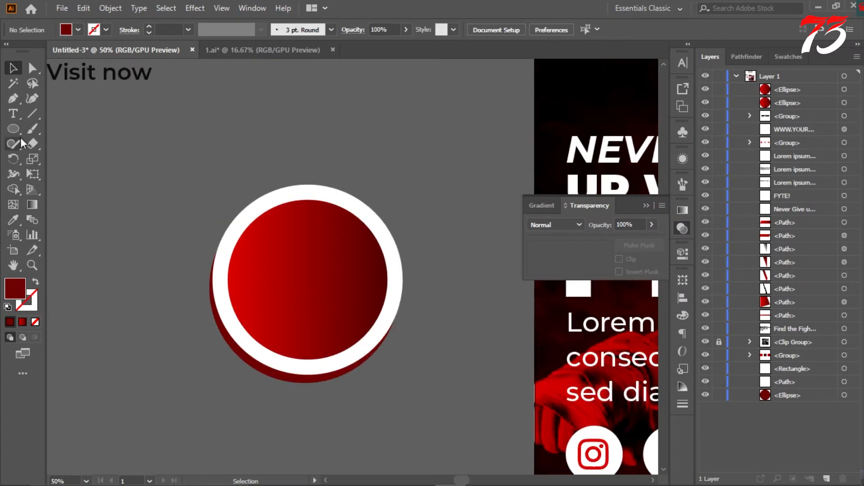
click(13, 114)
scroll(215, 170, up, 1)
click(250, 177)
text(SAVE)
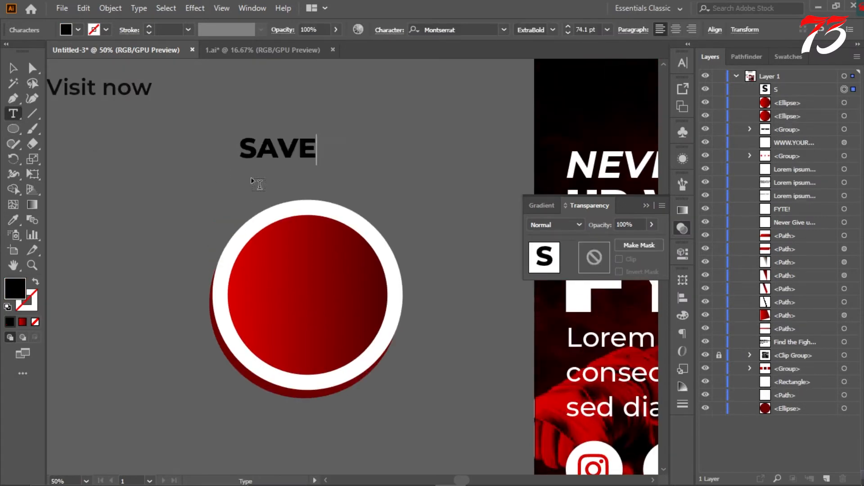
click(14, 72)
click(198, 131)
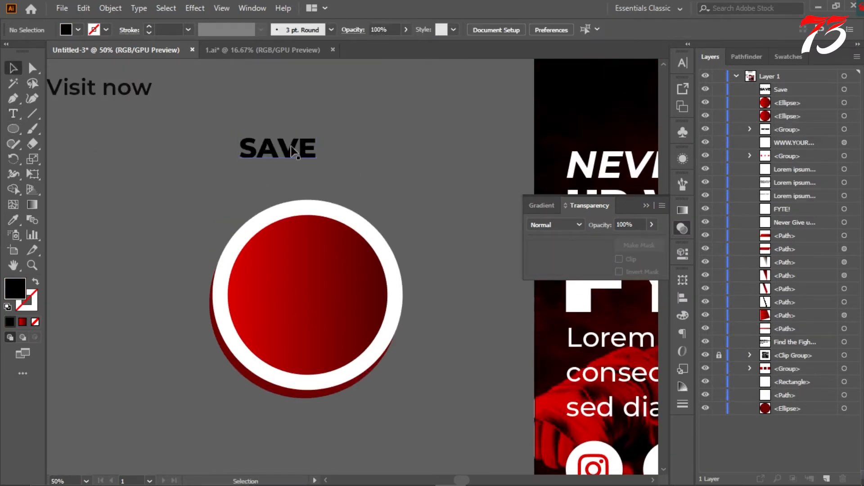
Move "SAVE" into the upper part of the red circle and make it white.
drag(300, 149, 328, 274)
click(13, 221)
click(272, 210)
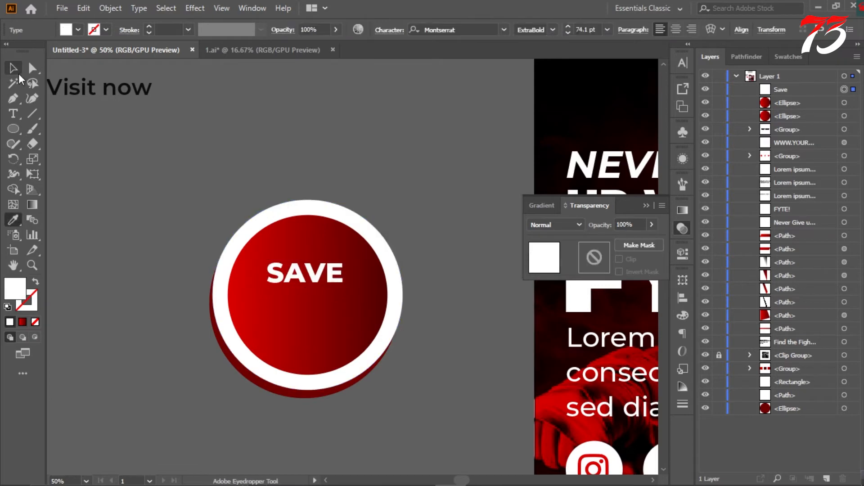
Add a separate "50%" text object in the empty canvas area above the round SAVE badge.
key(ctrl+shift+a)
click(13, 113)
click(306, 156)
key(BackSpace)
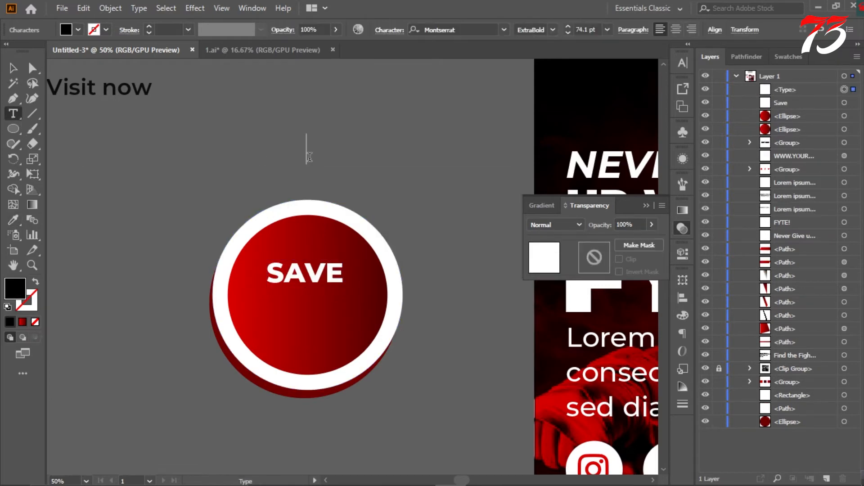
click(9, 72)
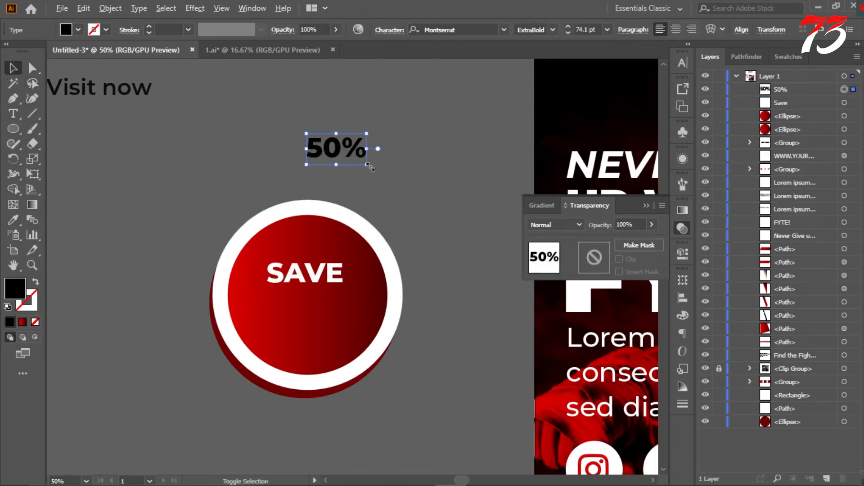
Enlarge the "50%" text and split it into two text objects, "50" and "%".
drag(374, 162, 392, 177)
drag(357, 143, 383, 140)
key(ctrl+c)
ctrl+click(252, 180)
click(142, 206)
key(ctrl+v)
key(BackSpace)
key(Escape)
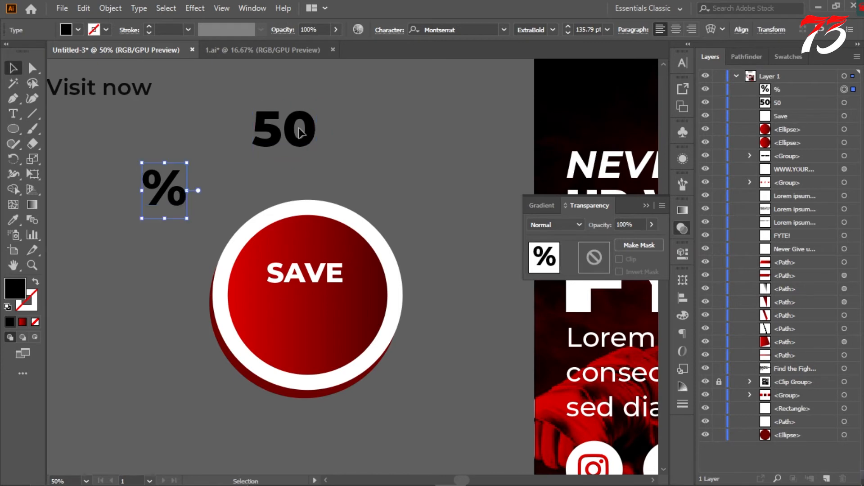
Convert both the "50" and the "%" text objects to outlines.
right_click(299, 132)
click(360, 216)
right_click(154, 178)
click(158, 169)
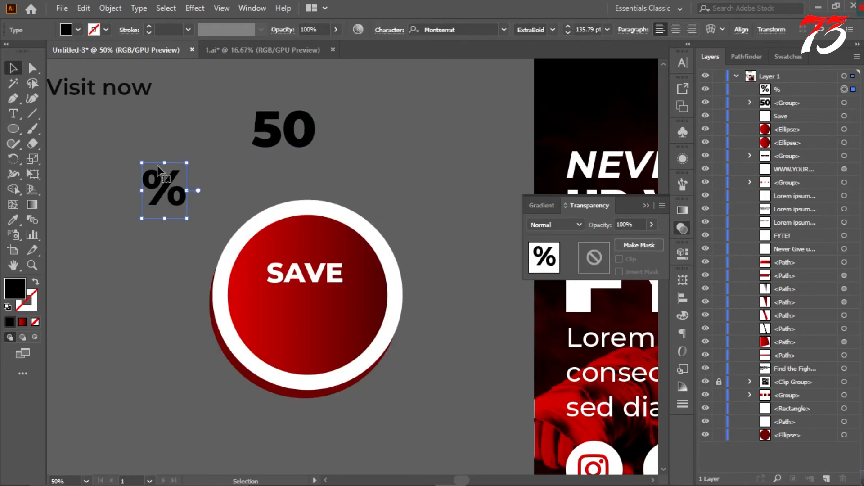
right_click(159, 175)
click(209, 258)
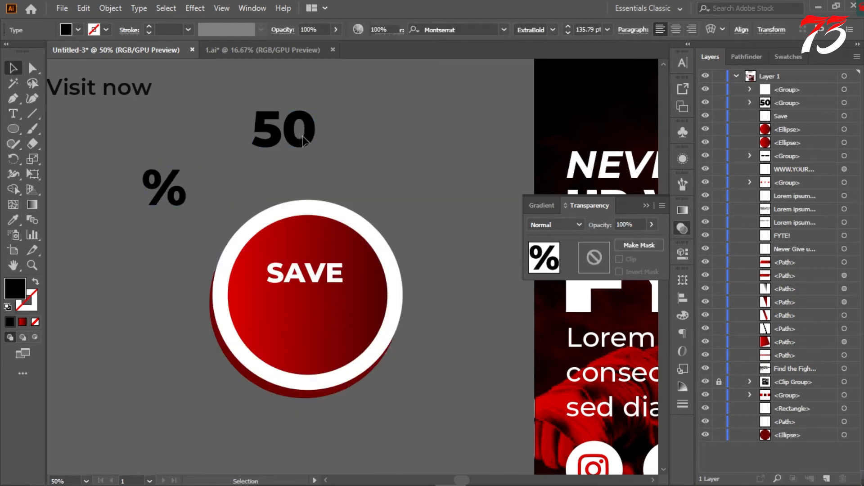
Enlarge the outlined "50" to roughly the width of the badge and ungroup it into separate digits.
click(305, 131)
drag(316, 149, 361, 184)
right_click(334, 160)
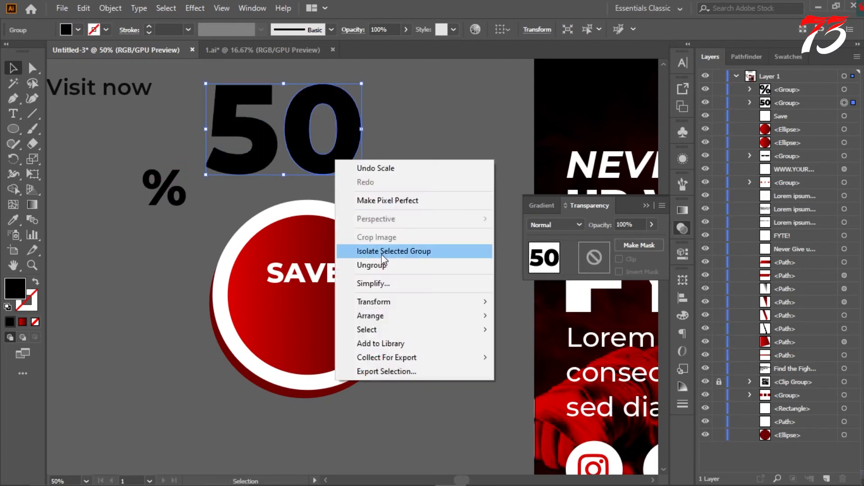
click(356, 264)
Place the percent sign over the lower-right part of the zero and enlarge it so it overhangs the digit.
drag(175, 198, 356, 170)
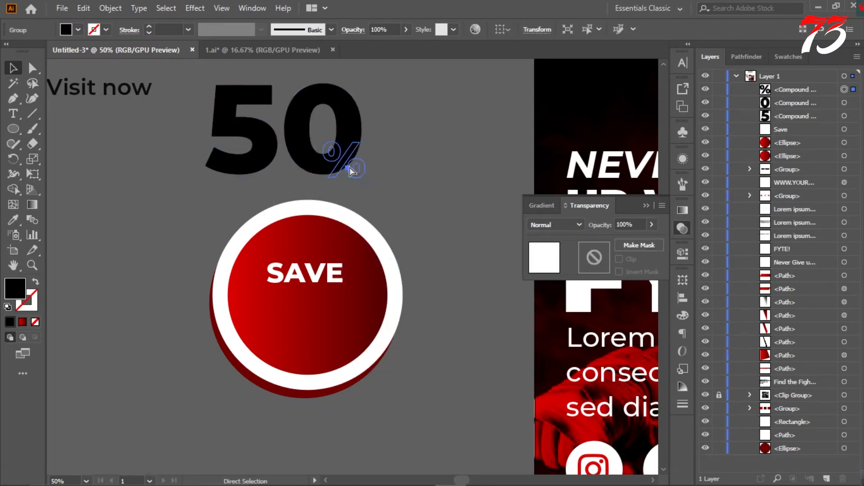
key(slash)
click(10, 322)
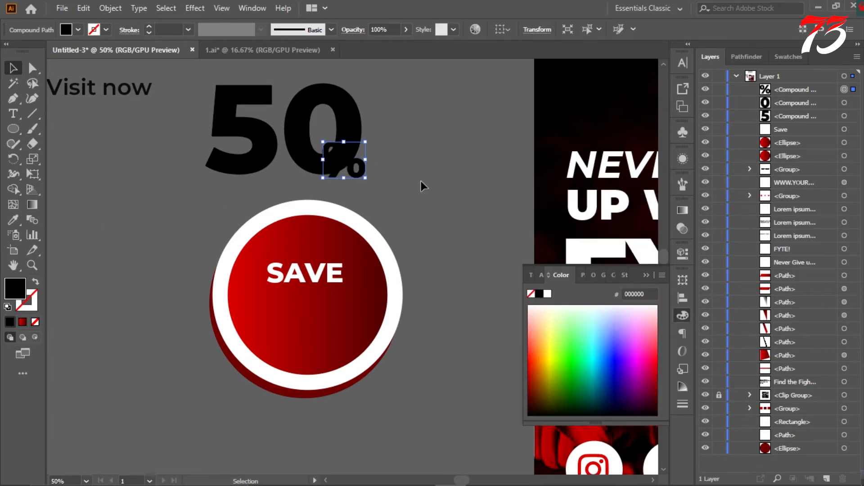
key(ctrl+plus)
drag(367, 175, 370, 171)
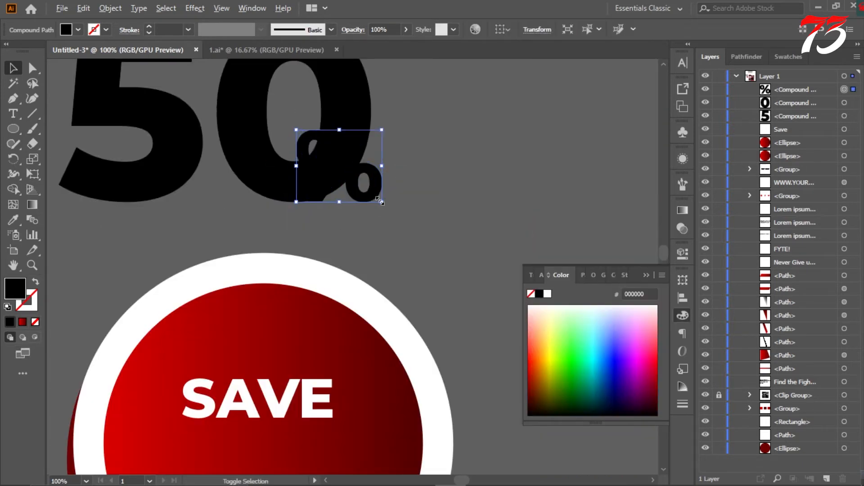
drag(378, 209, 399, 217)
drag(381, 188, 411, 205)
scroll(411, 203, up, 3)
Create an offset path of 5 px around the percent sign.
click(110, 8)
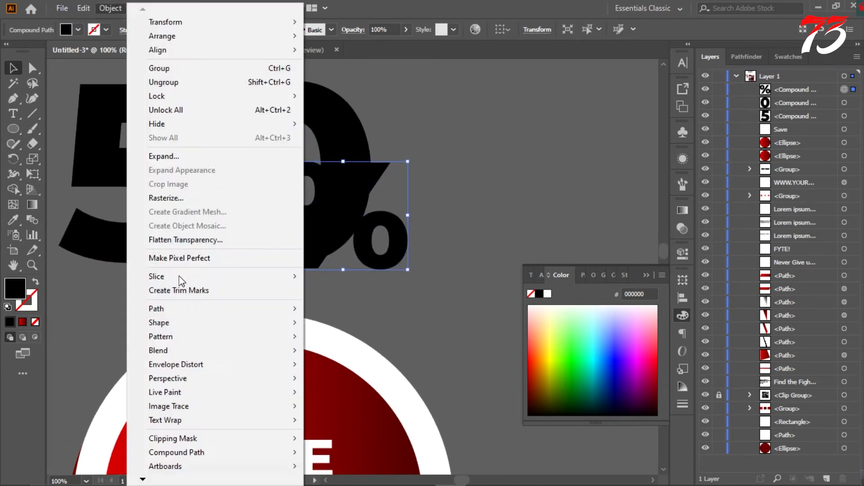
mouse_move(162, 310)
click(333, 355)
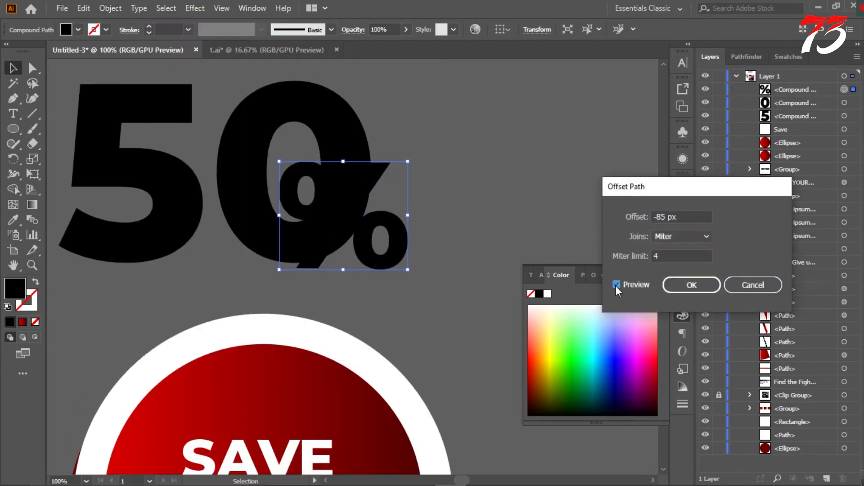
double_click(672, 217)
text(5)
key(Return)
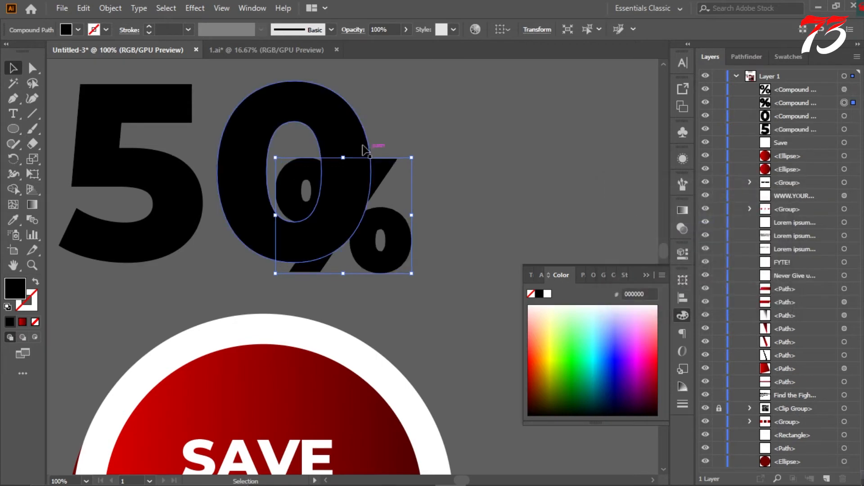
Subtract the offset percent shape from the zero with the Minus Front shape mode.
shift+click(362, 124)
click(746, 56)
click(753, 91)
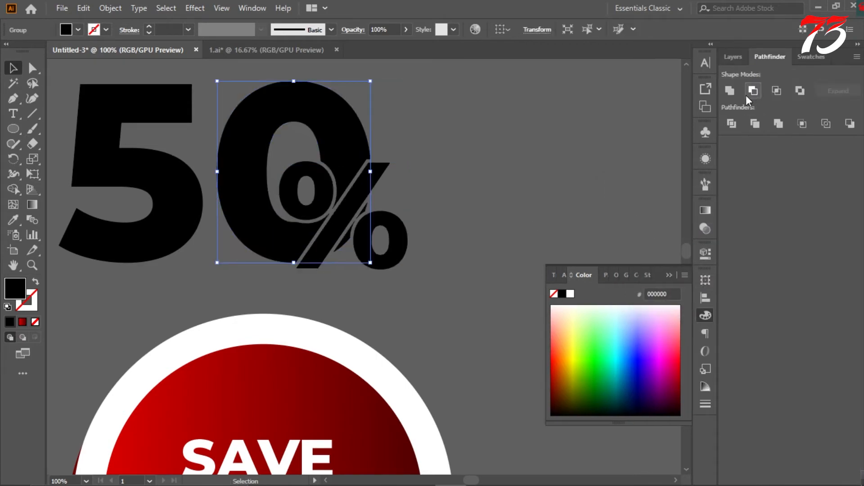
Delete the leftover fragments of the zero between the percent sign's slash and its lower ring.
click(536, 197)
click(366, 208)
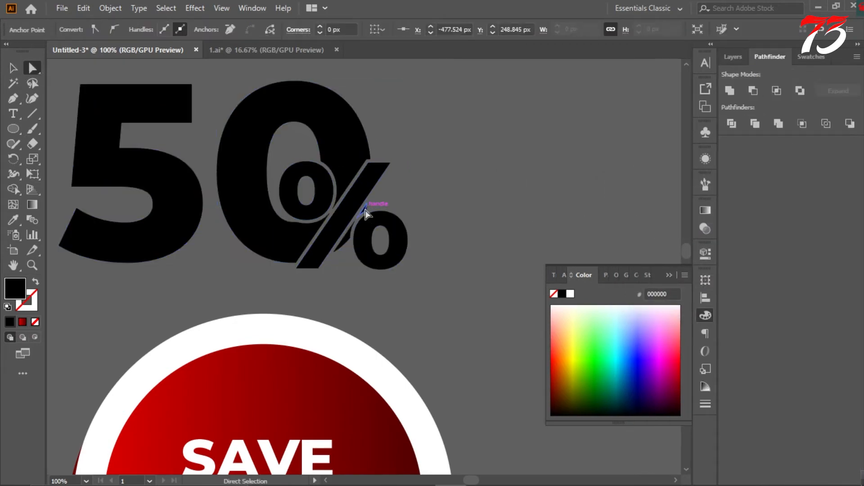
key(Delete)
key(Delete)
click(346, 239)
key(Delete)
key(Delete)
key(ctrl+minus)
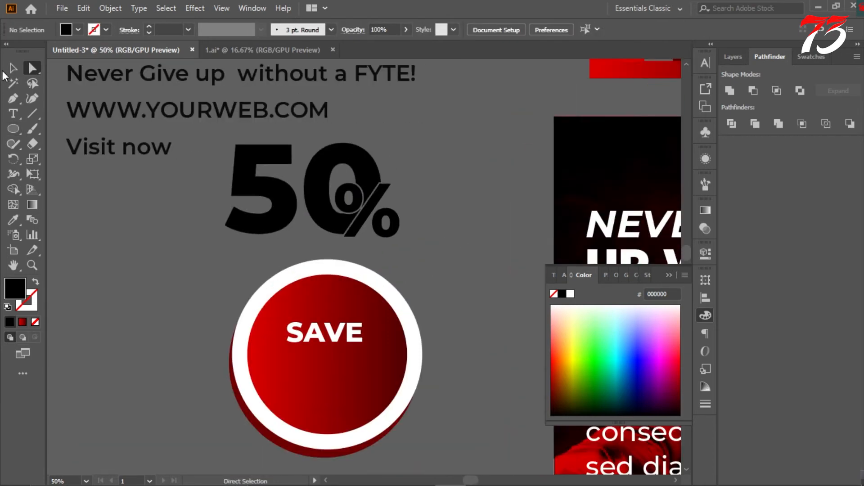
Group the 5, the cut-out 0 and the percent sign.
drag(425, 236, 425, 236)
key(ctrl+g)
click(421, 222)
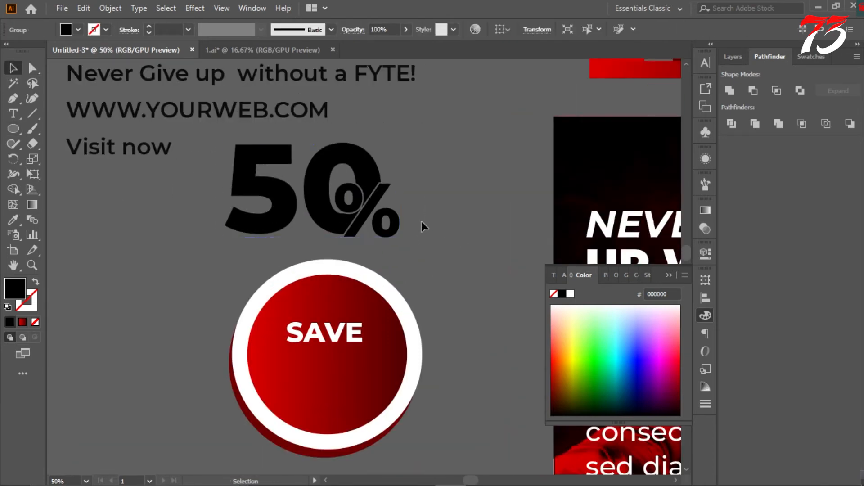
Move the 50% group onto the badge and scale it down to sit centred directly below SAVE.
drag(343, 198, 421, 192)
drag(401, 186, 339, 367)
key(ctrl+plus)
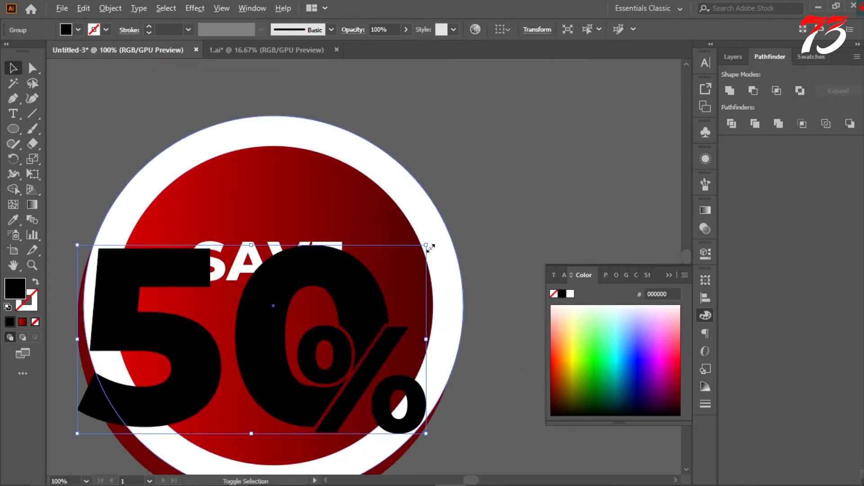
drag(429, 246, 332, 297)
drag(298, 321, 319, 315)
drag(357, 377, 363, 382)
Color the 50% group white by sampling the SAVE text with the Eyedropper.
click(13, 220)
click(266, 261)
key(v)
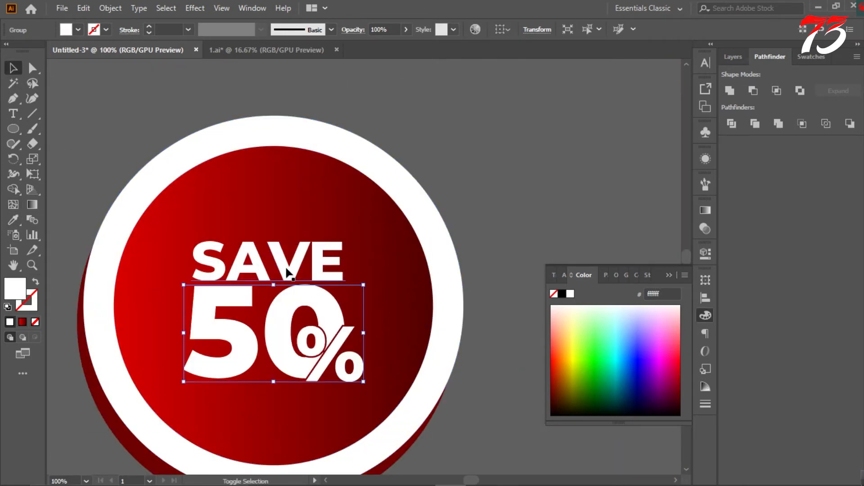
Enlarge SAVE and the 50% group together so they fill more of the badge's red circle.
shift+click(266, 261)
scroll(367, 330, down, 2)
drag(368, 330, 394, 360)
click(476, 203)
Move the whole Save 50% badge onto the poster below the social icons and scale it down.
scroll(443, 166, down, 5)
scroll(437, 160, up, 2)
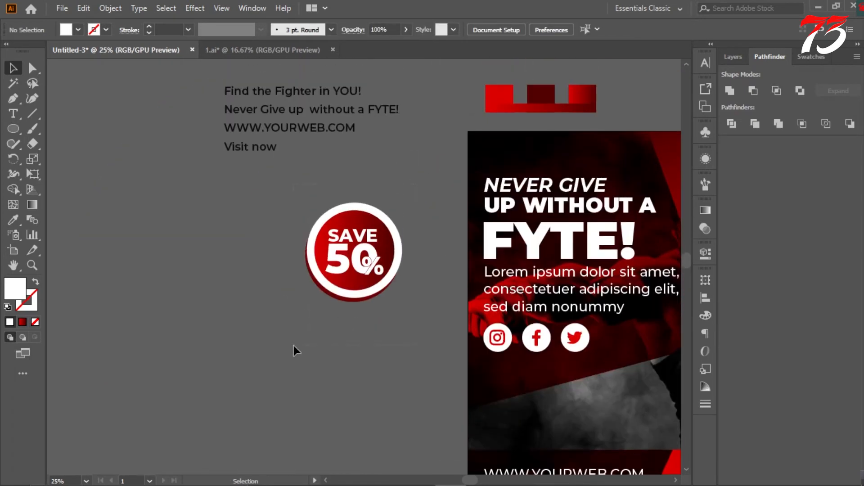
scroll(301, 293, down, 2)
drag(290, 263, 383, 289)
scroll(383, 288, up, 3)
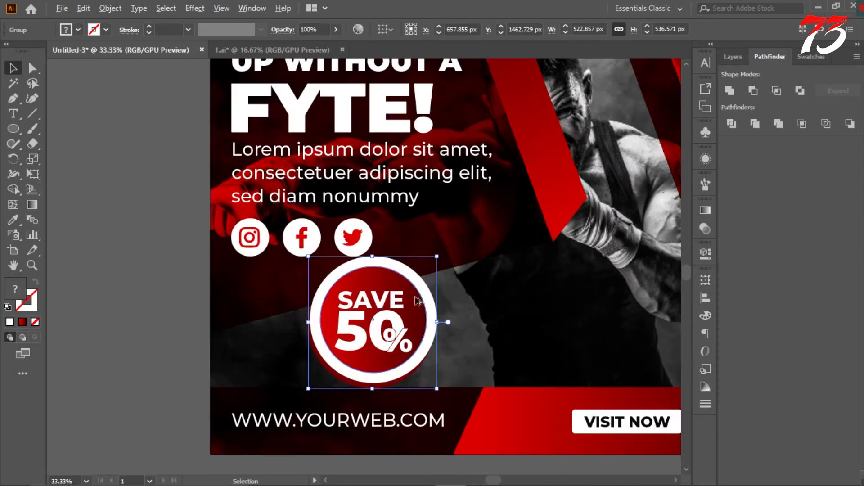
drag(383, 327, 408, 336)
scroll(228, 290, down, 3)
click(227, 290)
Draw a circle beside the poster and fill it with a radial White, Black gradient, reversed so black is at the centre.
scroll(228, 289, up, 3)
drag(13, 129, 59, 156)
drag(169, 285, 194, 307)
click(706, 210)
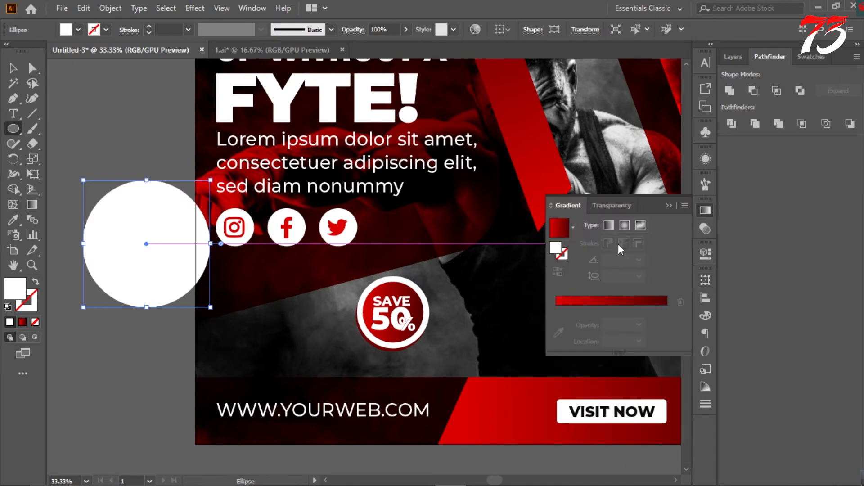
click(576, 228)
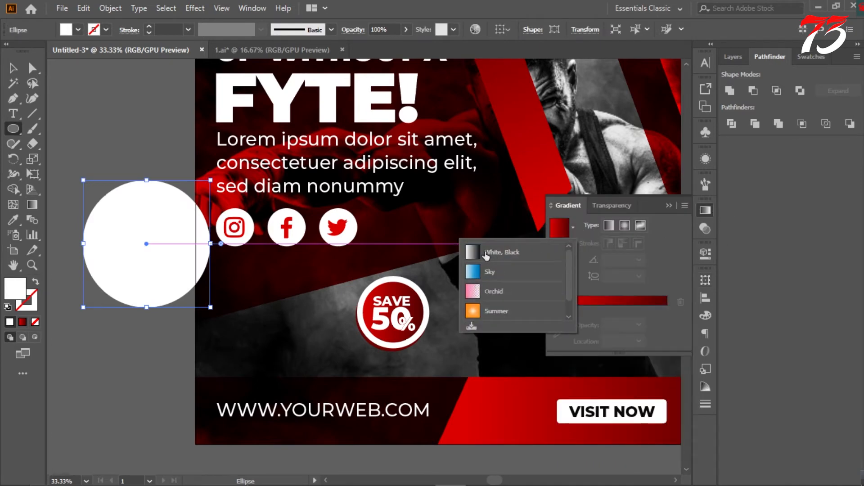
click(486, 253)
click(559, 272)
click(624, 225)
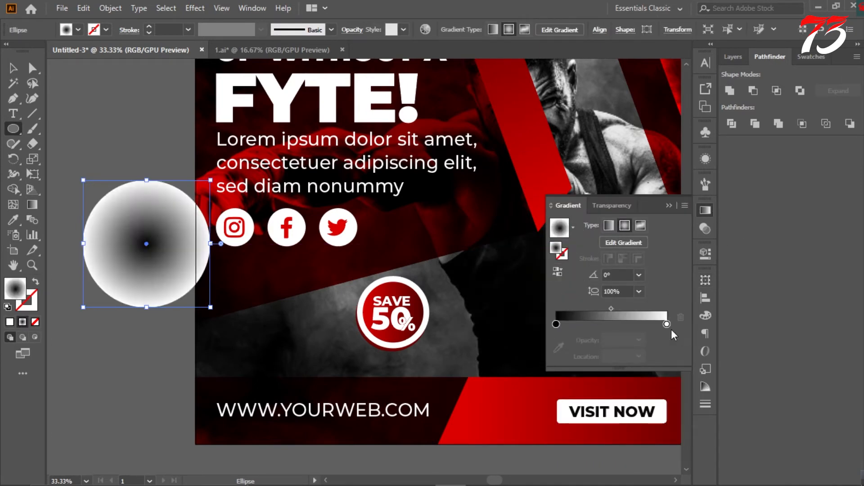
Set the gradient's white stop to 0% opacity and the circle's blend mode to Multiply.
drag(666, 324, 664, 323)
click(667, 324)
click(639, 341)
click(660, 195)
click(705, 228)
click(595, 225)
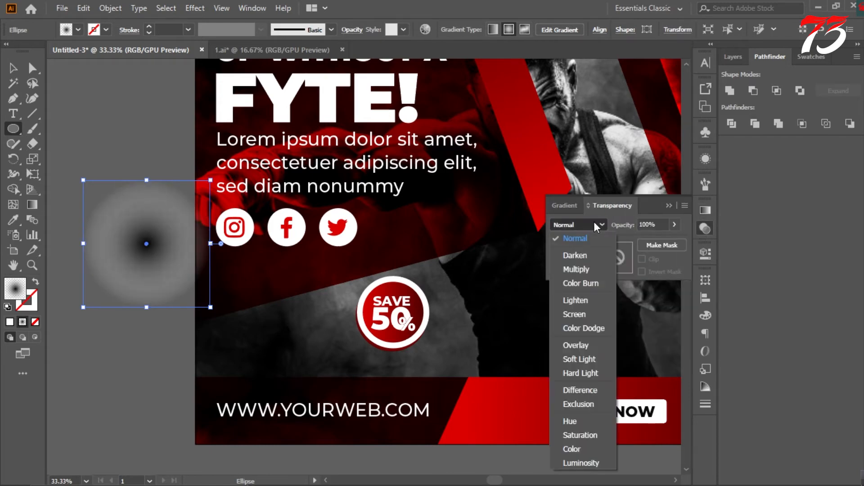
click(576, 269)
Flatten the gradient circle into a thin horizontal ellipse and shift its gradient midpoint to a location of 68.44%.
key(v)
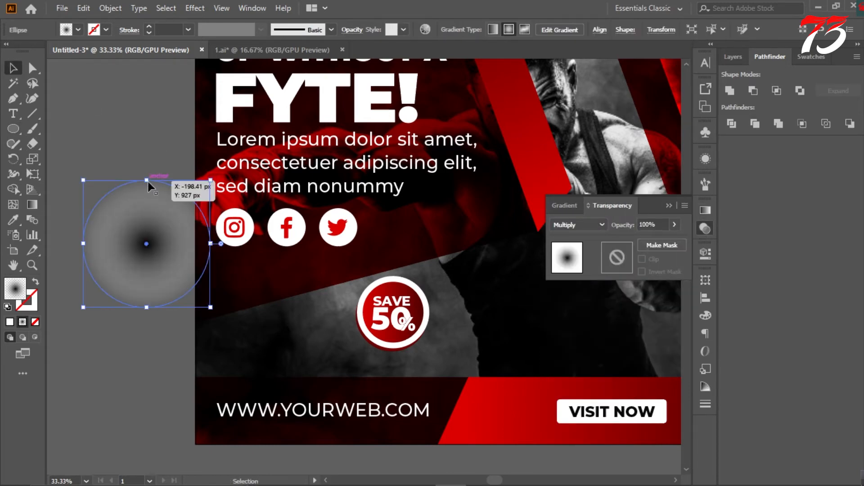
drag(147, 181, 147, 292)
click(705, 210)
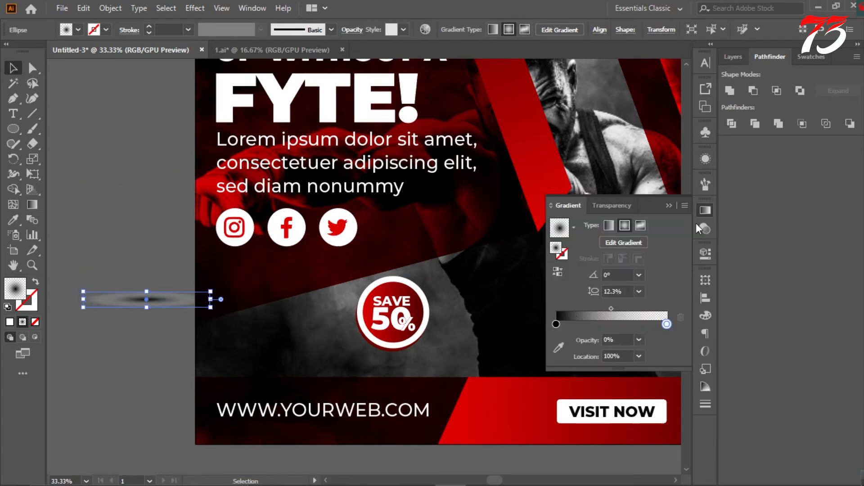
drag(667, 324, 632, 310)
key(ctrl+z)
click(614, 308)
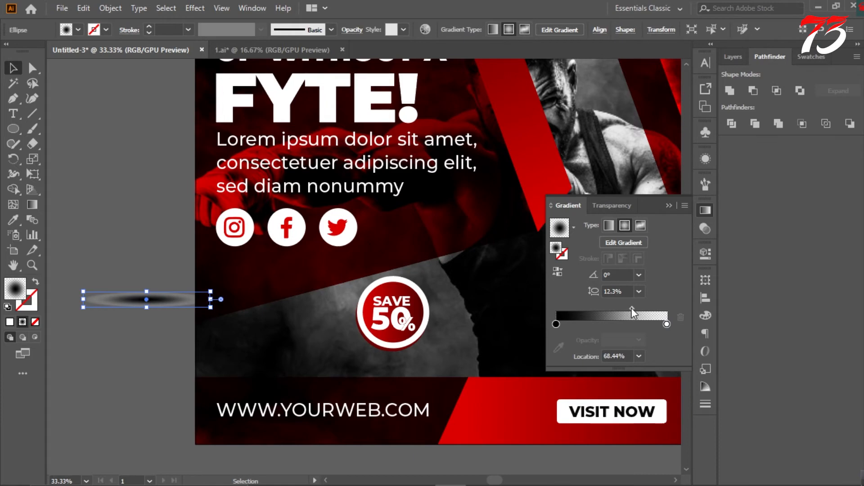
Move the shadow ellipse under the bottom edge of the Save 50% badge and set its opacity to 60%.
click(705, 229)
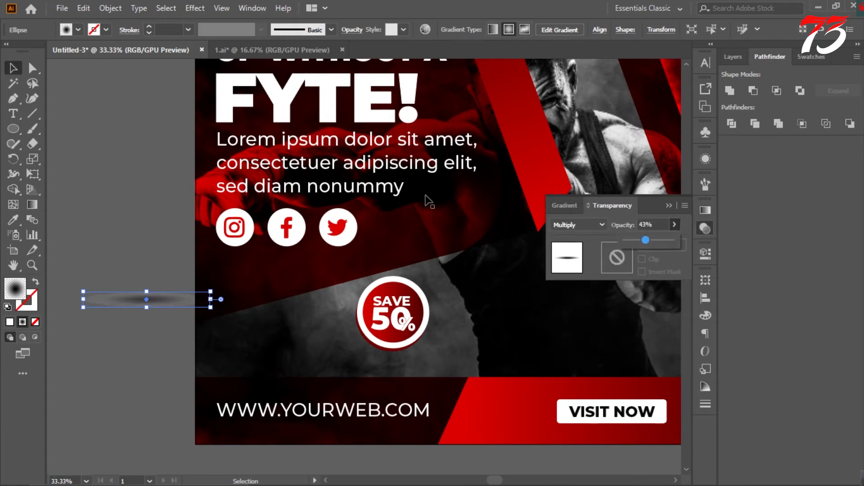
drag(170, 302, 402, 345)
scroll(416, 356, up, 3)
scroll(401, 346, down, 4)
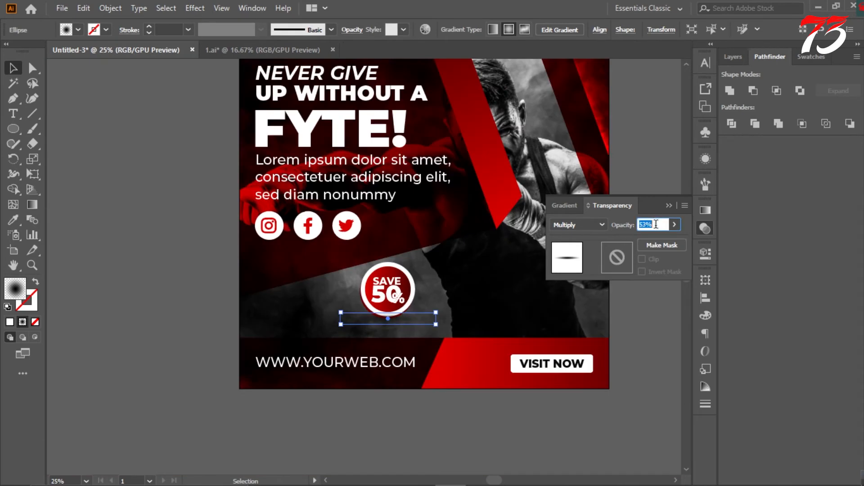
click(159, 195)
scroll(158, 196, up, 1)
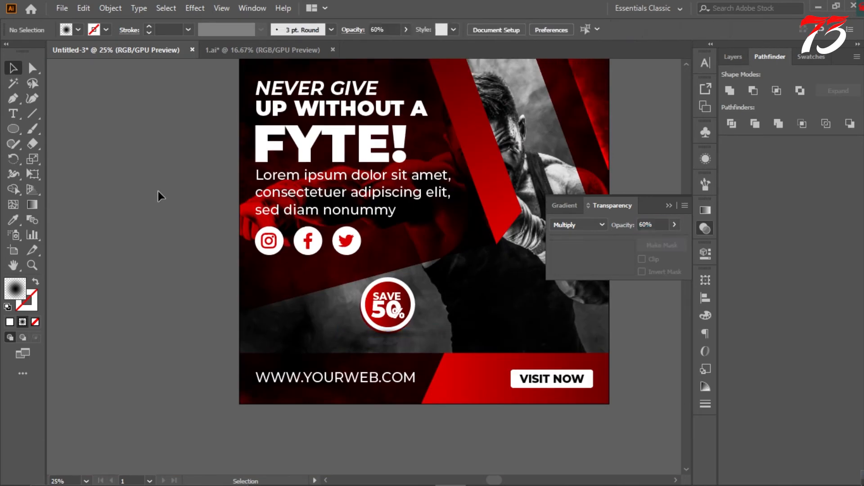
Narrow the shadow ellipse from both sides and centre it beneath the badge.
click(669, 206)
scroll(647, 228, up, 4)
scroll(150, 209, down, 2)
scroll(267, 299, up, 6)
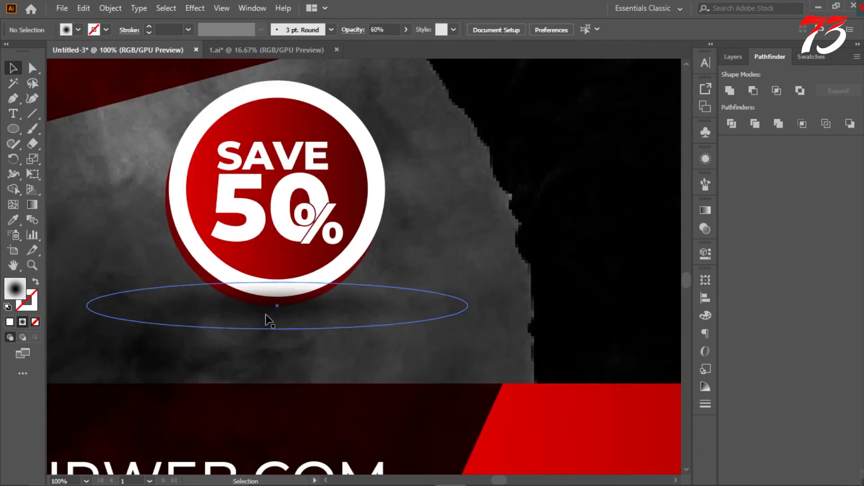
click(266, 317)
drag(91, 307, 151, 307)
drag(468, 306, 424, 306)
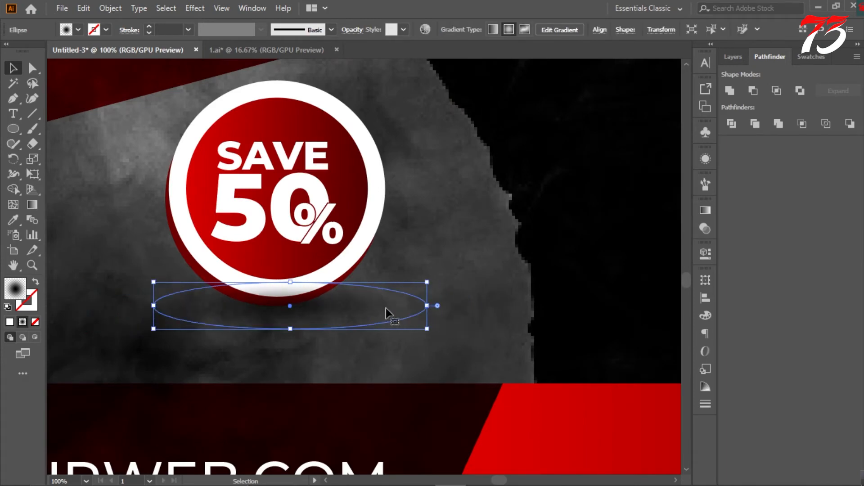
drag(358, 311, 349, 311)
Group the shadow ellipse with the Save 50% badge.
shift+click(345, 275)
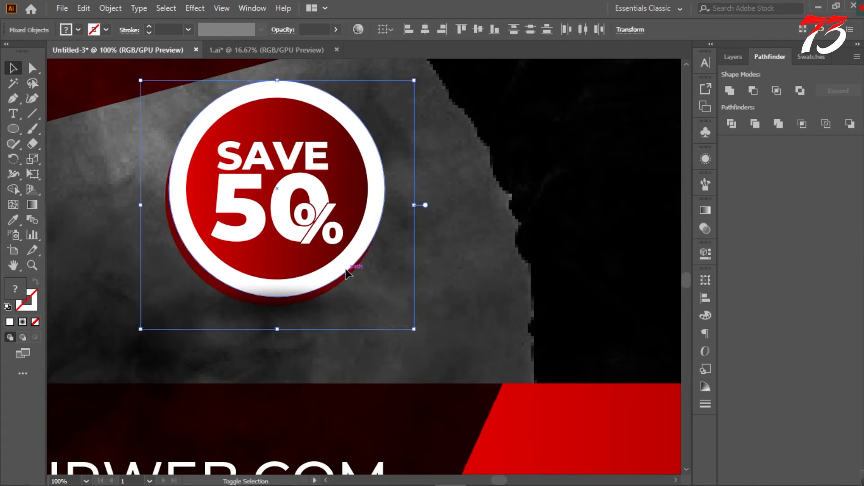
shift+click(315, 217)
click(340, 278)
shift+click(330, 325)
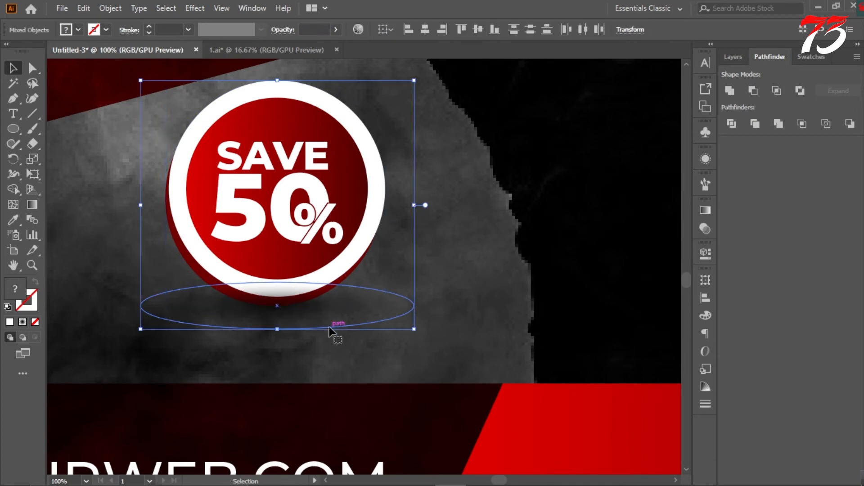
key(ctrl+g)
key(ctrl+0)
click(464, 247)
scroll(463, 247, up, 3)
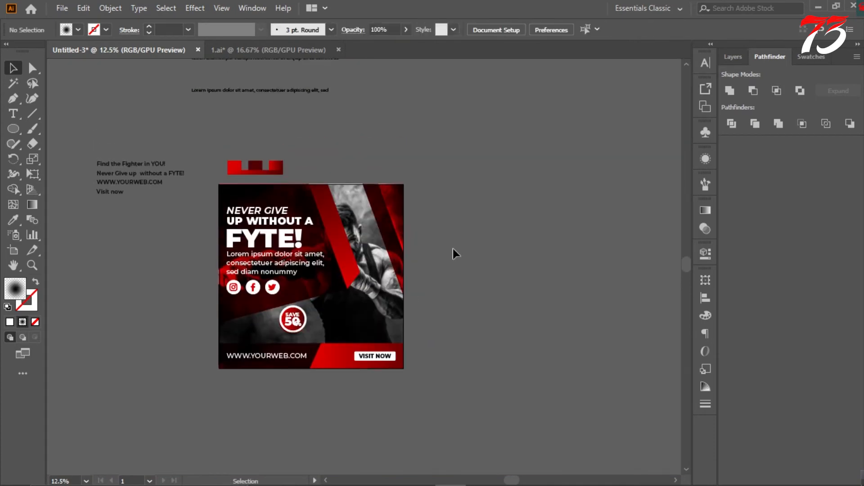
double_click(364, 246)
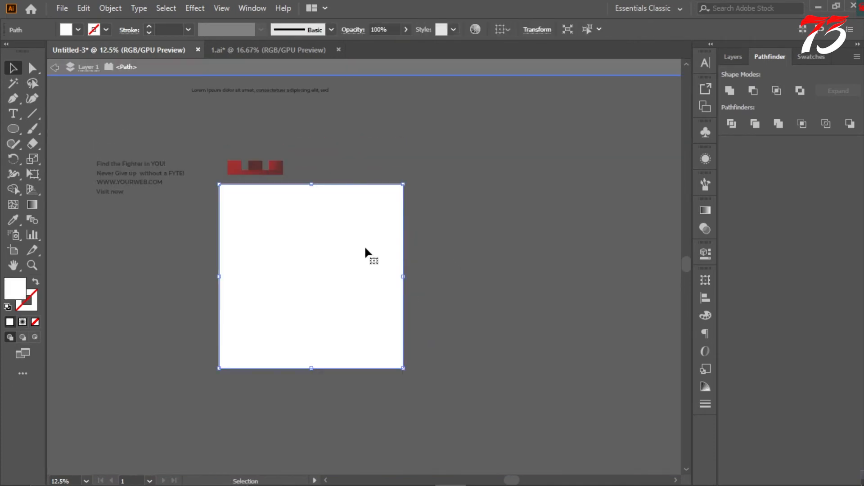
key(Escape)
double_click(378, 322)
Reposition and enlarge the fighter photo inside the poster's clipping mask, and lock its clip group.
click(733, 57)
key(Escape)
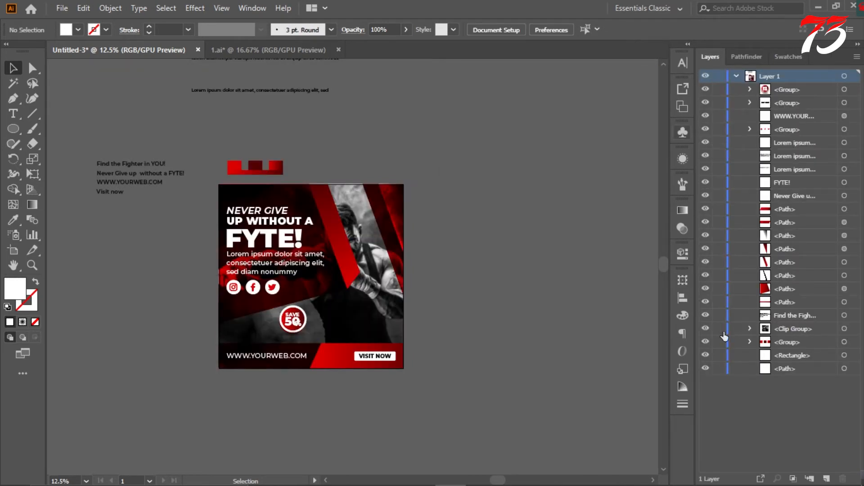
double_click(388, 311)
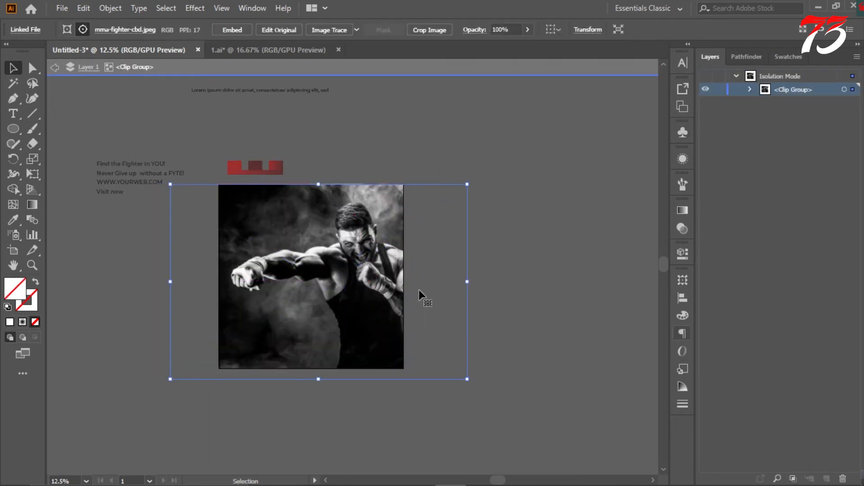
drag(368, 295, 386, 291)
double_click(385, 290)
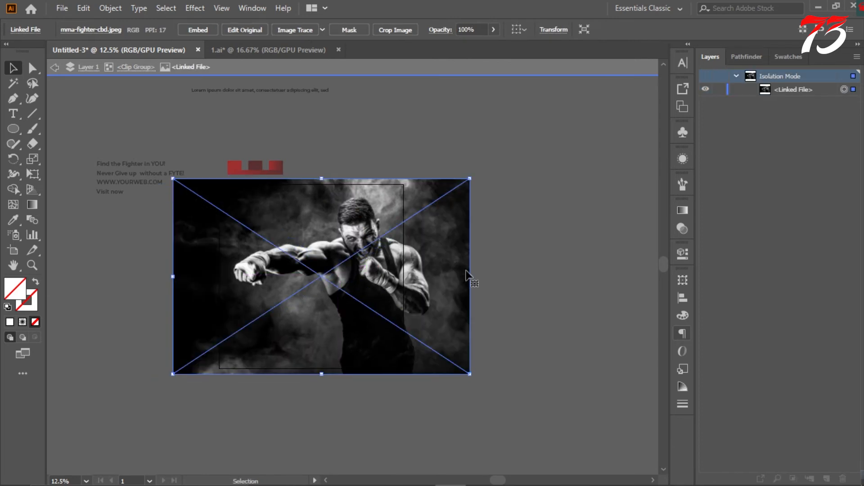
double_click(558, 264)
scroll(506, 245, up, 3)
scroll(472, 204, down, 3)
scroll(436, 175, down, 2)
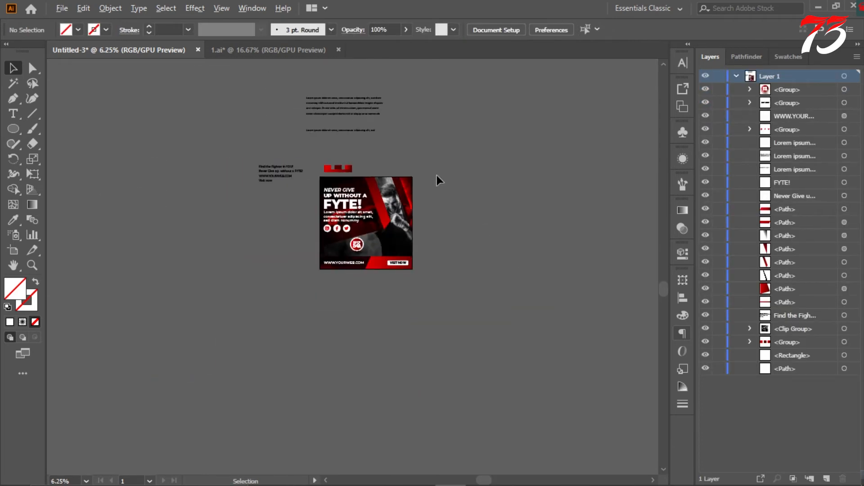
scroll(437, 174, up, 2)
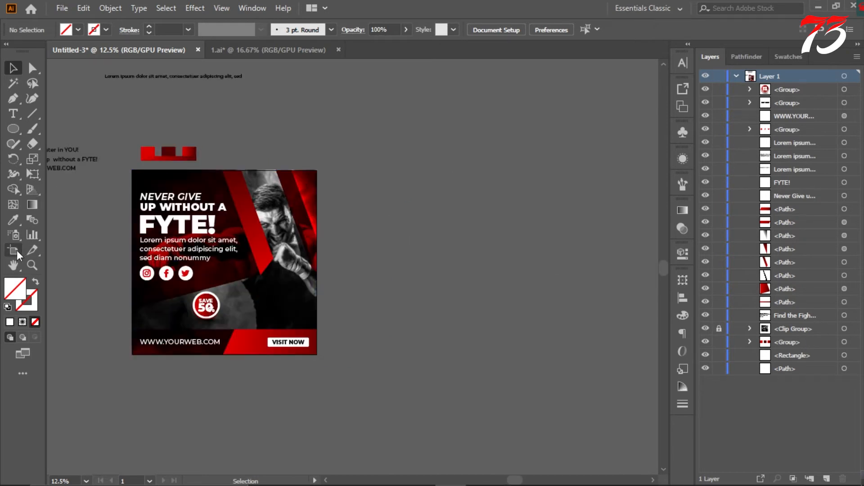
Add a second 2000 x 2000 px artboard beside the finished poster.
click(13, 250)
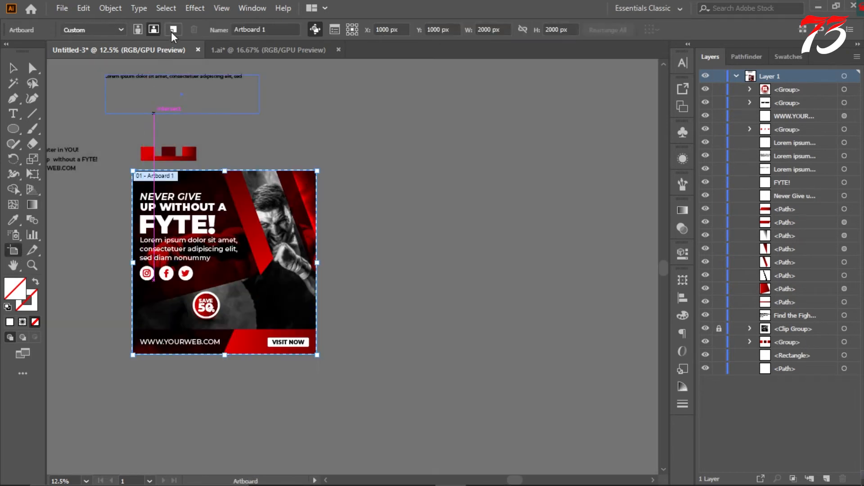
click(173, 30)
click(321, 277)
click(13, 68)
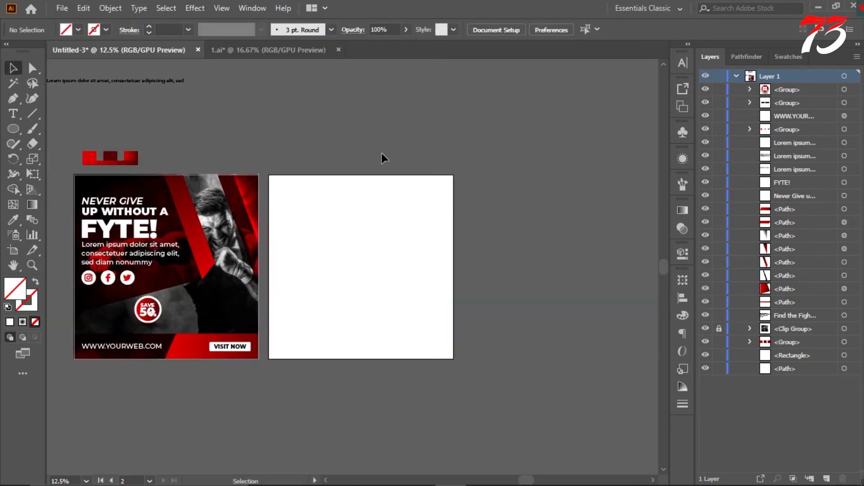
scroll(378, 158, down, 1)
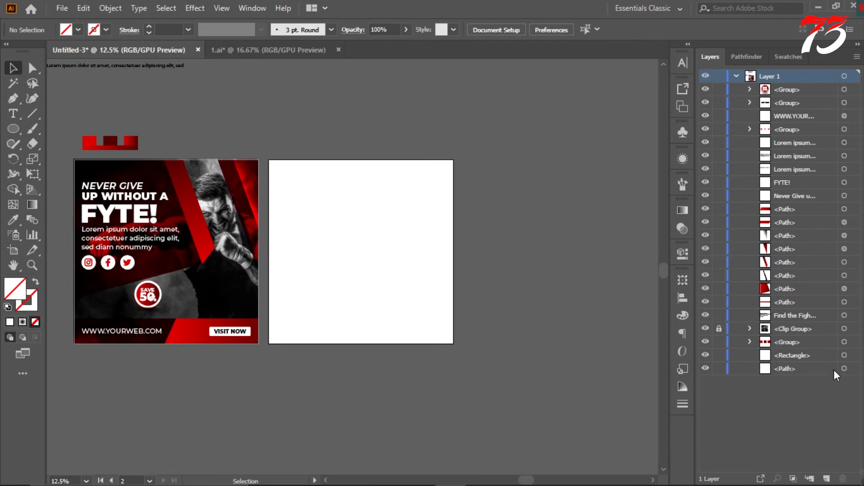
Copy the white background square from the first poster and centre it horizontally on the second artboard.
drag(145, 161, 391, 162)
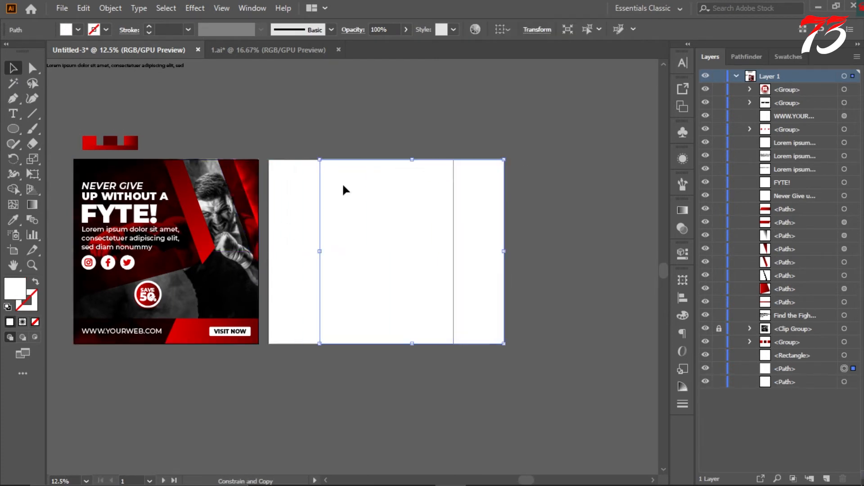
click(285, 208)
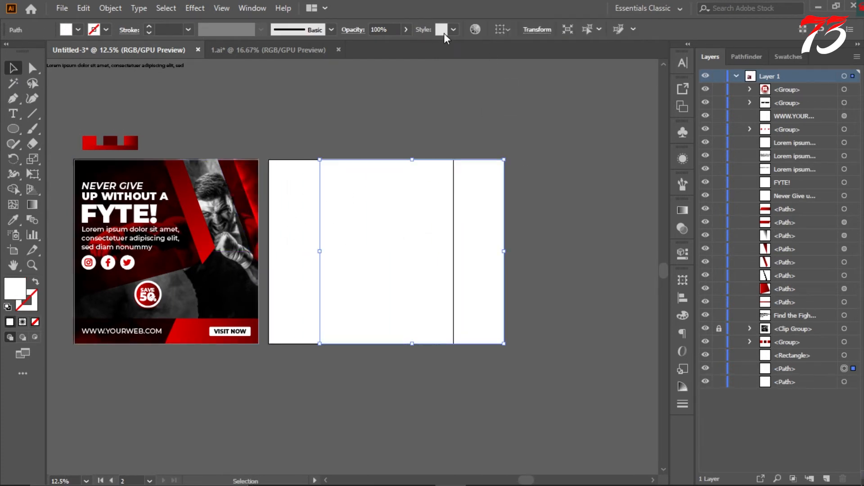
click(534, 72)
click(542, 30)
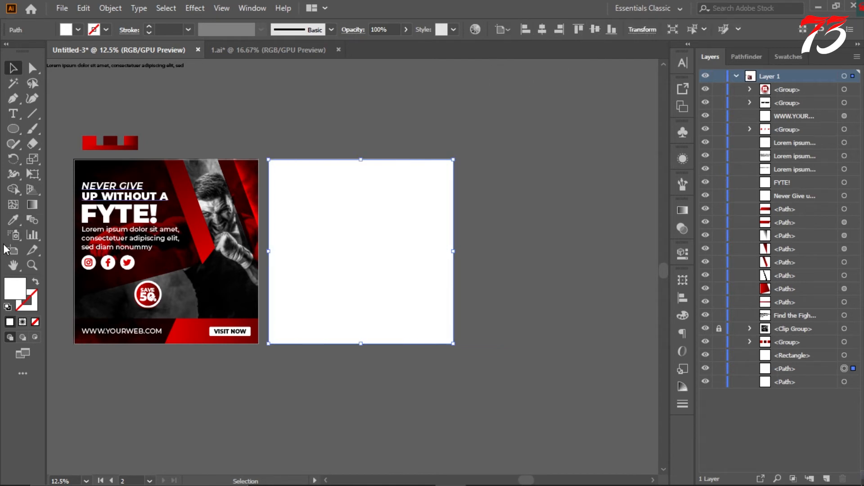
click(13, 221)
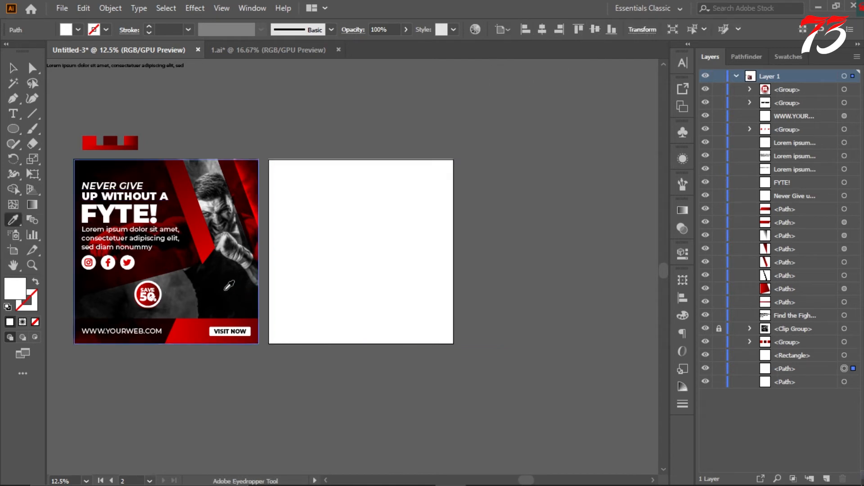
Draw a triangle over the second artboard's upper-left corner with the Pen tool and fill it with the bright red swatch colour.
key(p)
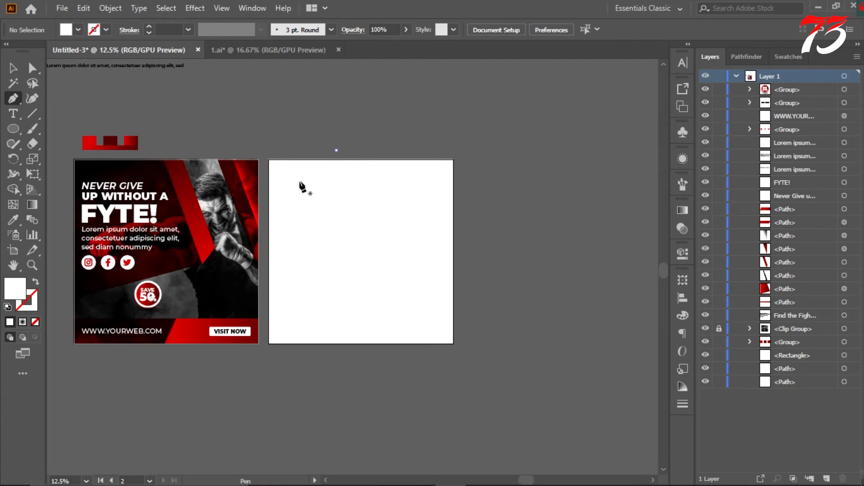
drag(299, 186, 266, 227)
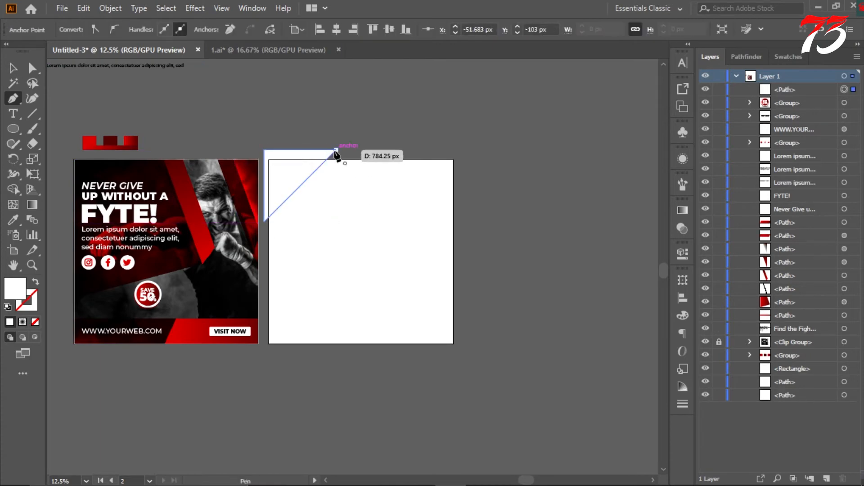
click(13, 220)
click(84, 136)
click(250, 110)
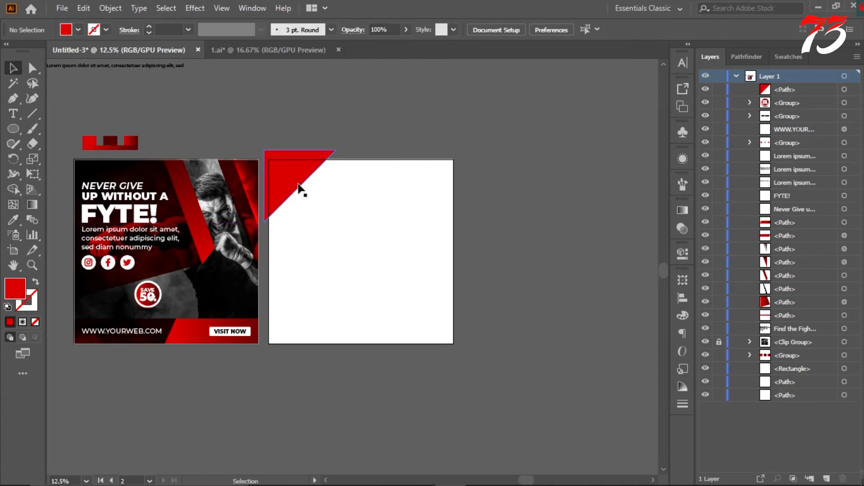
Draw a red rectangle about 2750 x 1159 px, rotate it 45° and place it diagonally across the second artboard.
click(14, 130)
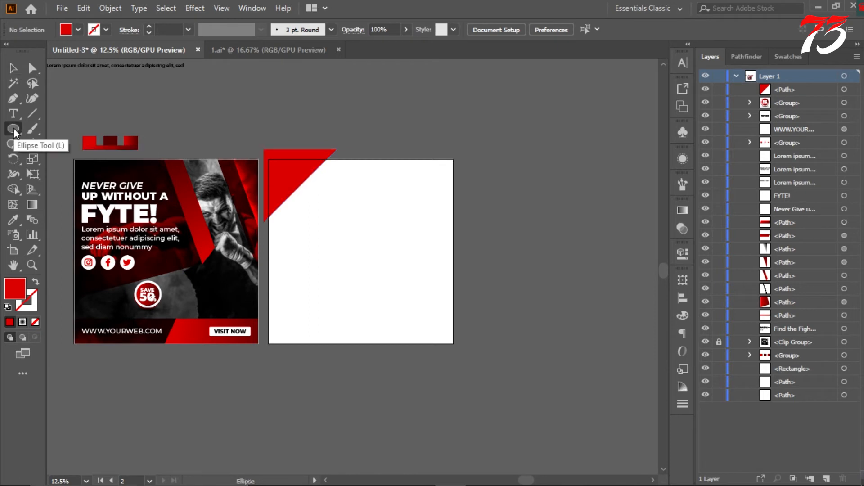
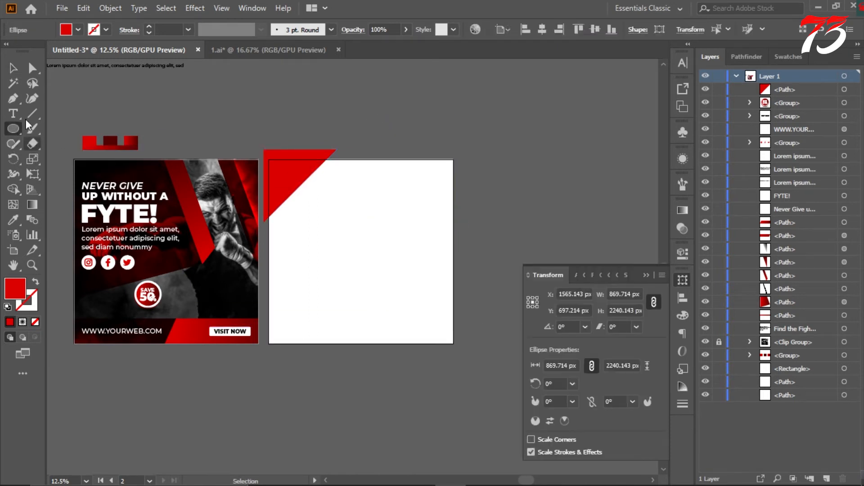
drag(13, 128, 41, 130)
drag(326, 93, 580, 200)
drag(587, 163, 481, 175)
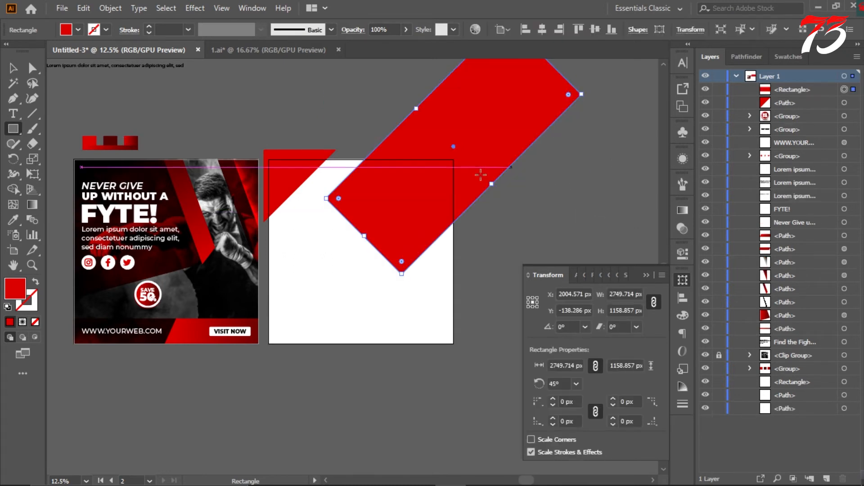
drag(467, 208, 416, 258)
drag(357, 235, 385, 237)
click(506, 227)
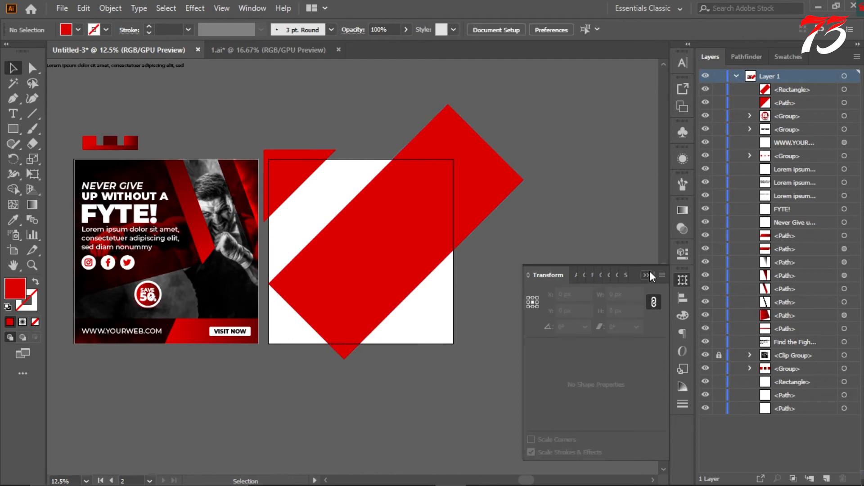
click(648, 274)
Duplicate the diagonal red rectangle toward the artboard's lower-right corner and narrow the copy into a slimmer band.
drag(385, 270, 423, 322)
key(a)
drag(485, 156, 455, 168)
key(ctrl+z)
click(54, 146)
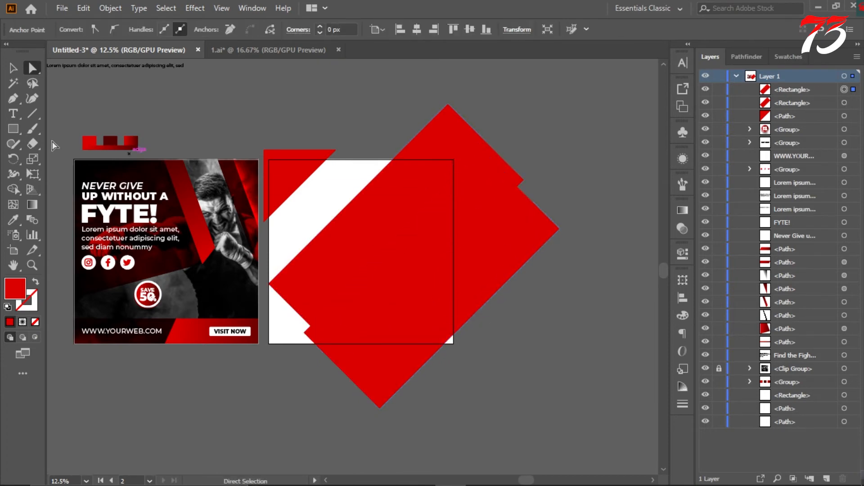
key(v)
click(451, 304)
drag(471, 315, 448, 275)
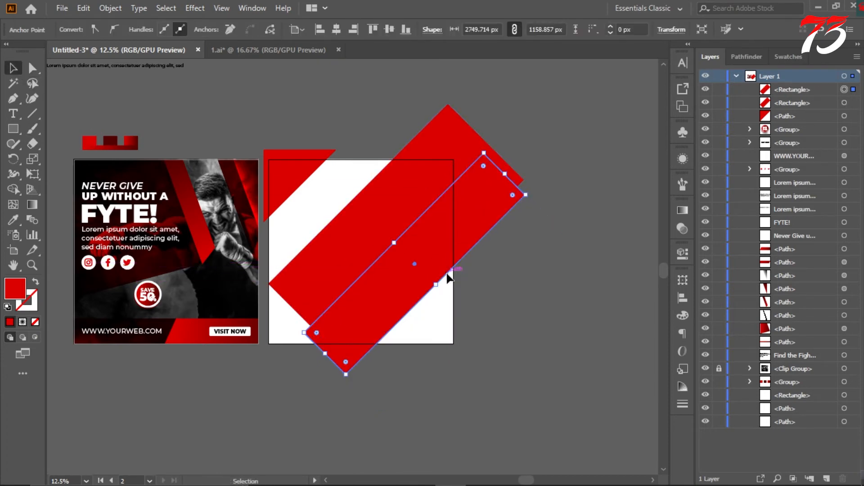
Slide the narrow red band down and left along its diagonal so its upper end meets the artboard's right edge.
key(a)
drag(484, 154, 453, 187)
click(557, 228)
drag(473, 223, 408, 288)
click(464, 201)
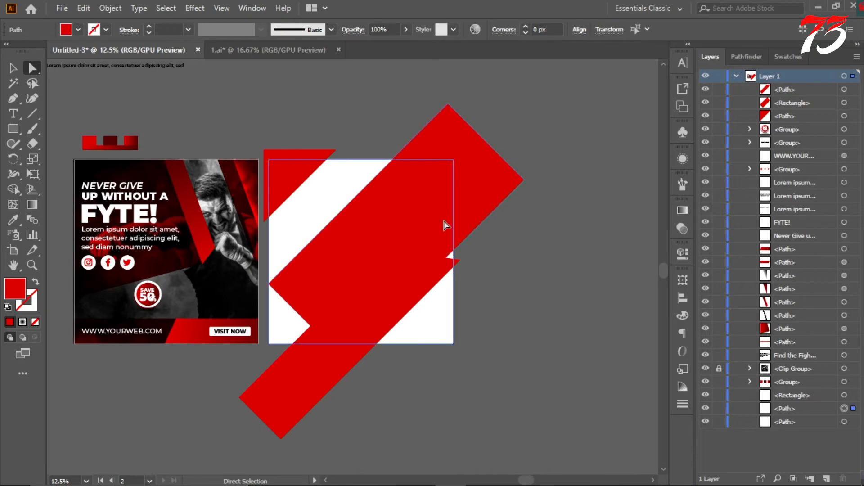
Place the kickboxing-mixed-m image from the file folder into the document and enlarge it to cover the second artboard.
key(ctrl+shift+a)
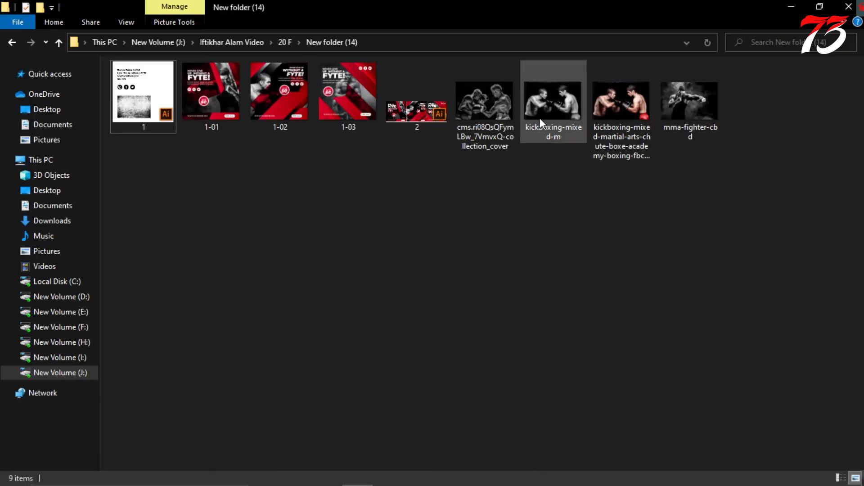
drag(553, 102, 445, 403)
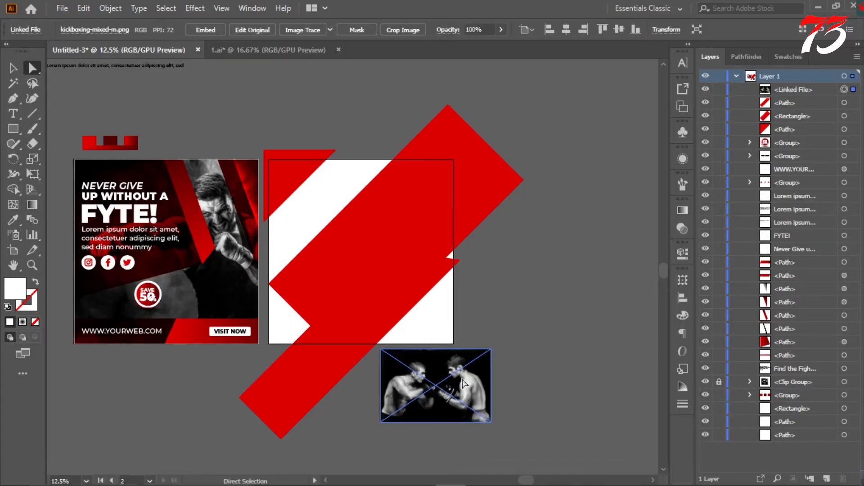
drag(305, 213, 499, 345)
Send the kickboxing photo to the back and clip it to the white background square on the second artboard.
right_click(450, 371)
click(589, 289)
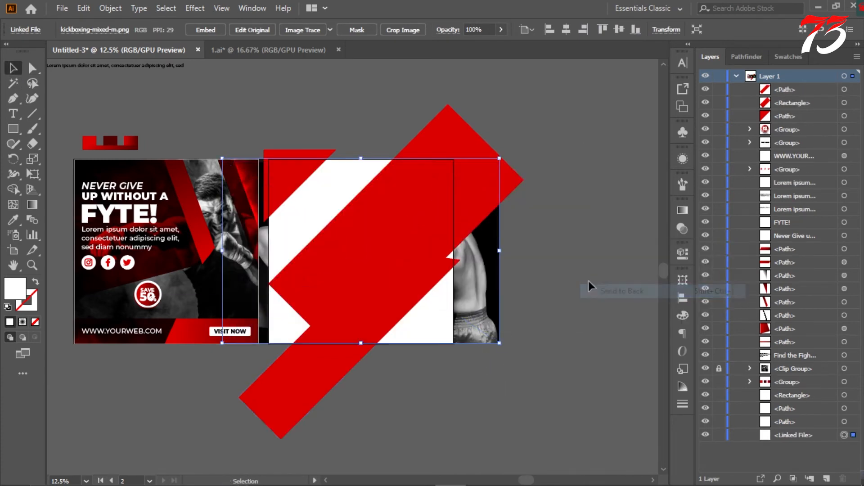
click(585, 282)
click(453, 228)
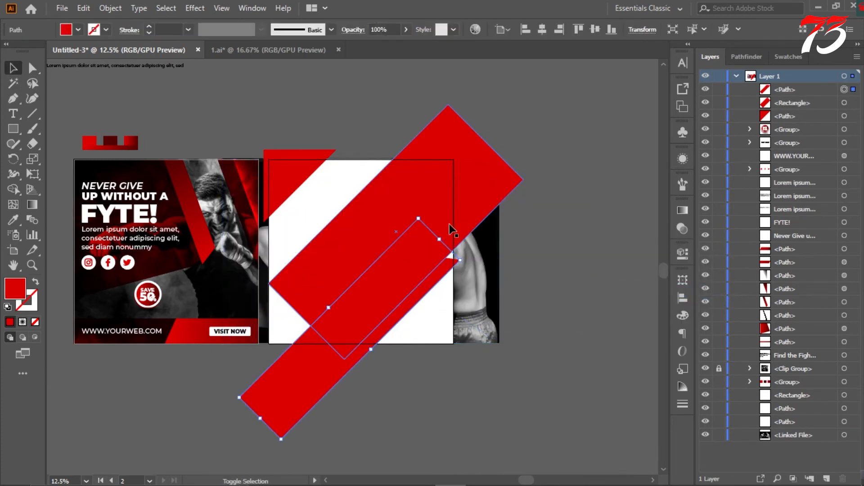
click(525, 271)
click(471, 331)
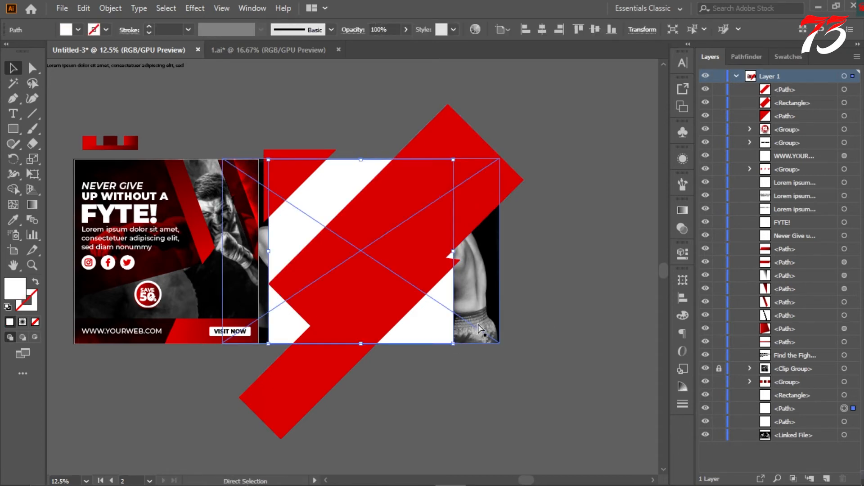
right_click(490, 319)
click(553, 217)
click(542, 246)
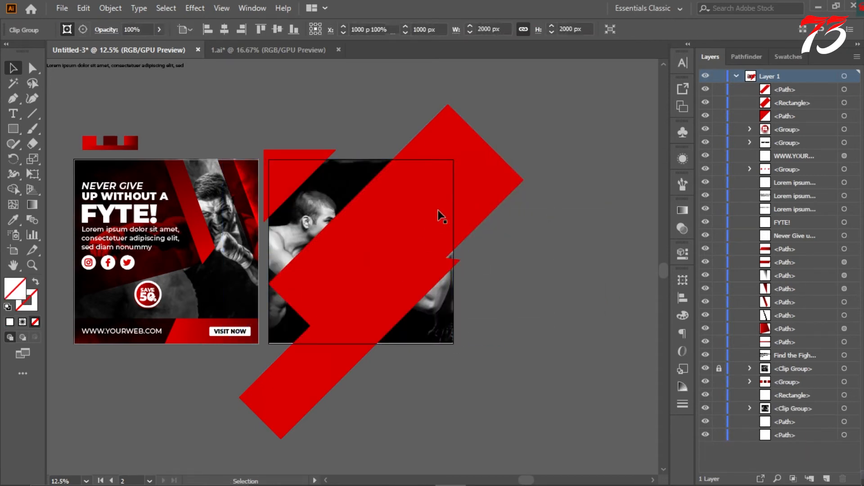
Set the blending mode of the large diagonal red rectangle to Multiply.
click(439, 214)
click(684, 229)
click(556, 224)
click(565, 270)
click(557, 315)
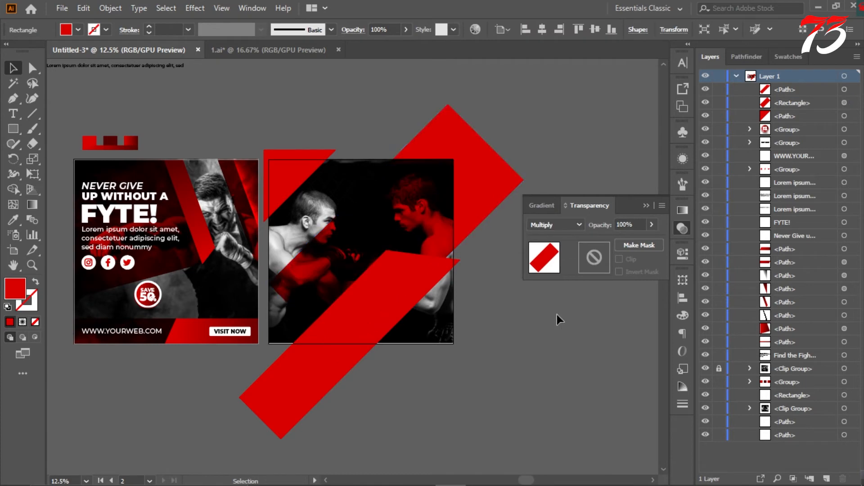
click(646, 206)
Apply the red gradient swatch to the narrow band and run it lengthwise from bright red at the lower end to dark red.
click(416, 274)
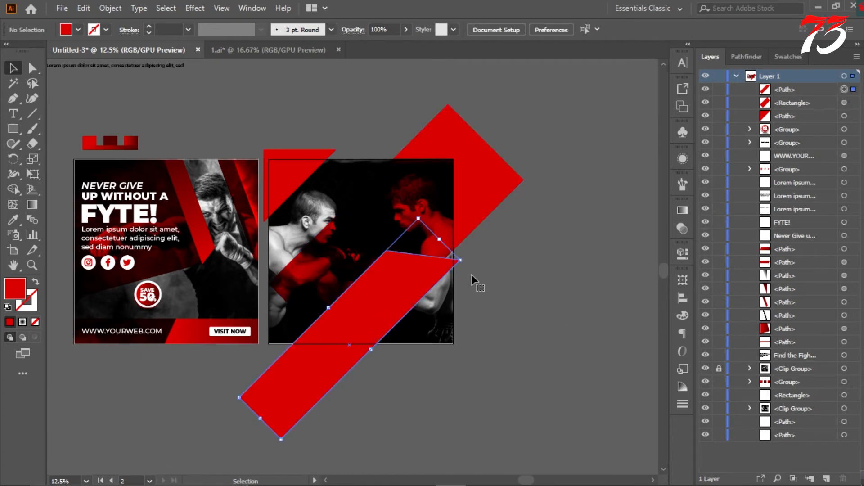
key(i)
click(131, 142)
key(g)
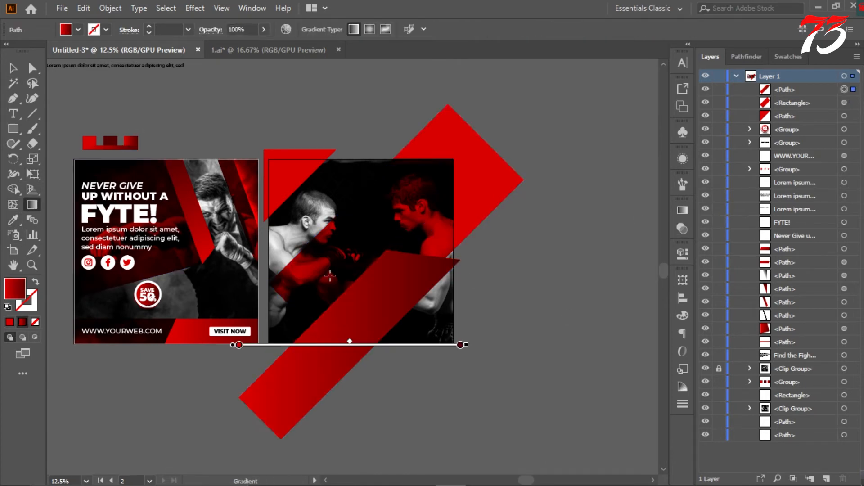
mouse_move(246, 416)
mouse_down()
mouse_move(421, 248)
mouse_move(456, 255)
mouse_move(434, 248)
mouse_move(367, 337)
mouse_move(490, 195)
mouse_up()
click(15, 70)
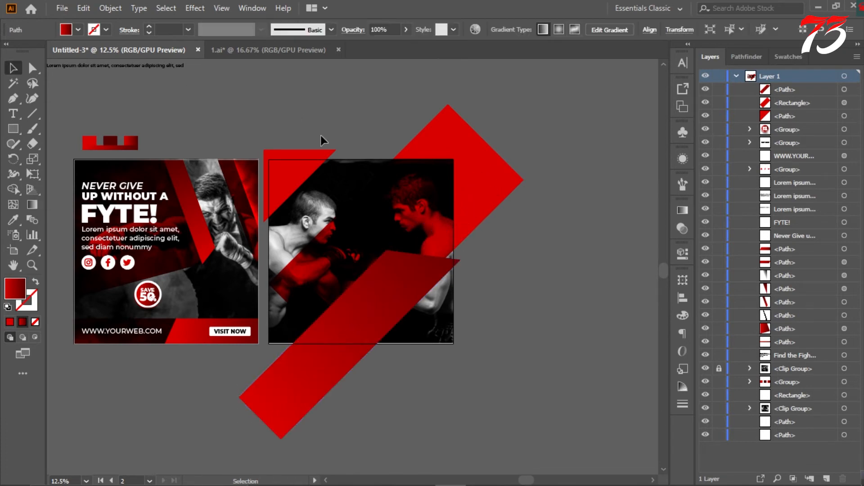
click(321, 136)
Duplicate the gradient band to the right, across the second artboard's lower-right corner.
scroll(321, 136, down, 1)
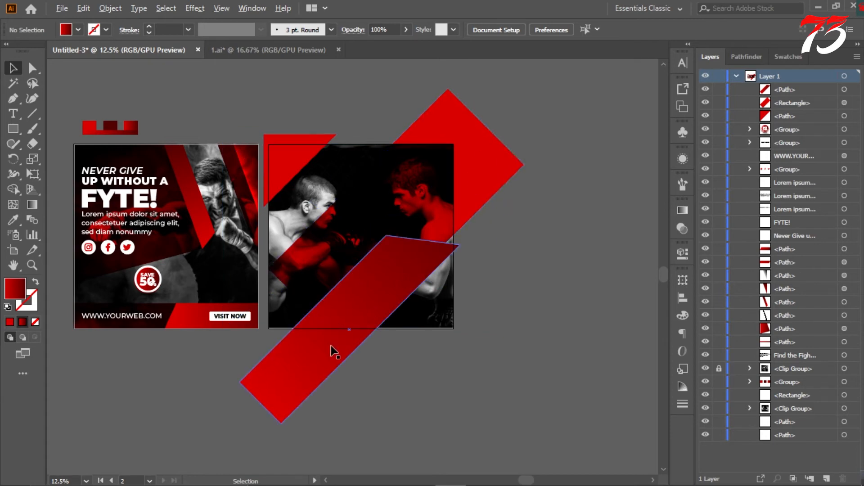
drag(332, 349, 464, 317)
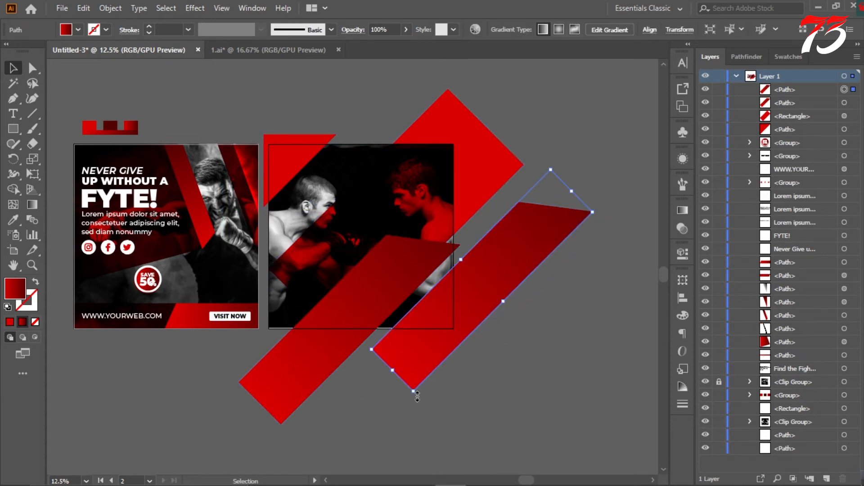
Rotate the duplicated gradient band to horizontal at the artboard's lower-right corner and shift the diagonal band slightly up and left.
drag(412, 398, 571, 279)
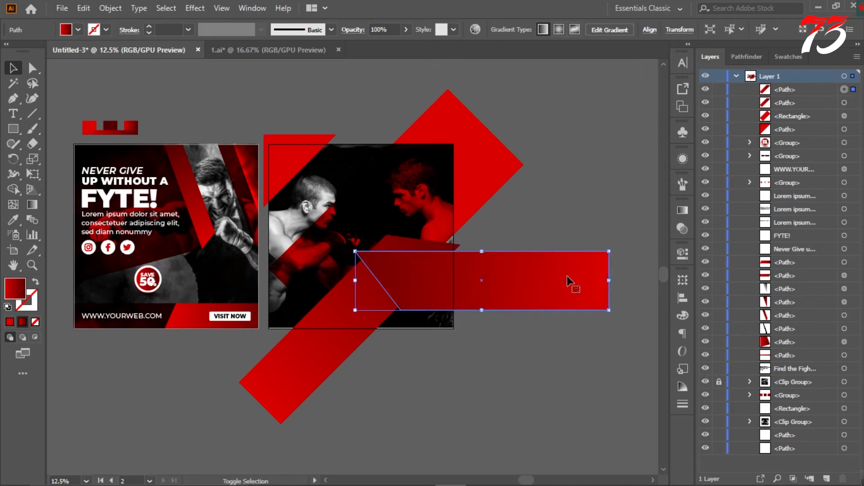
scroll(478, 291, up, 2)
drag(418, 290, 521, 403)
scroll(463, 280, down, 2)
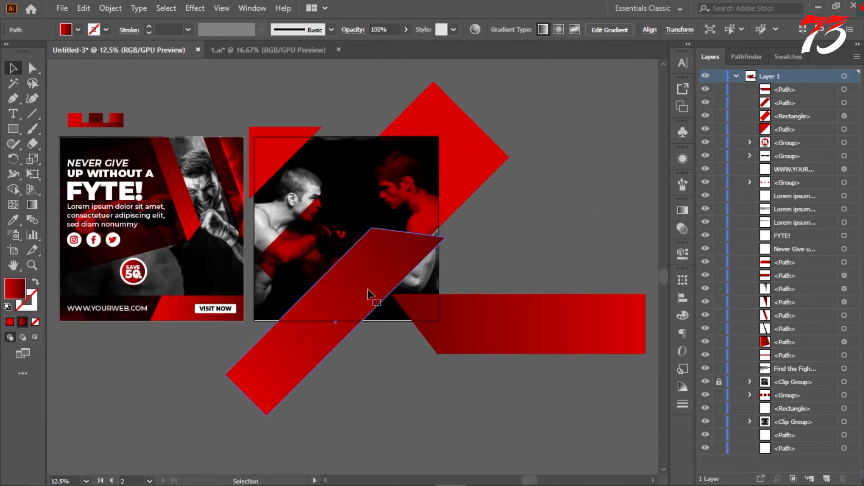
drag(367, 295, 355, 252)
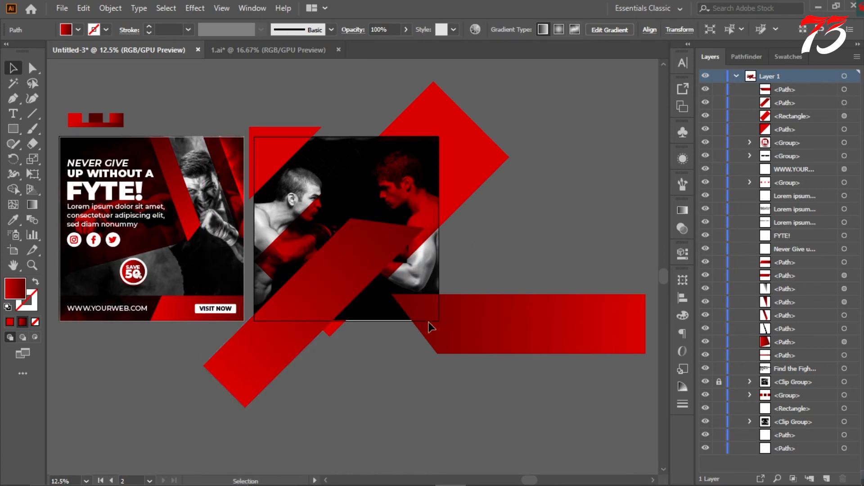
drag(435, 322, 406, 320)
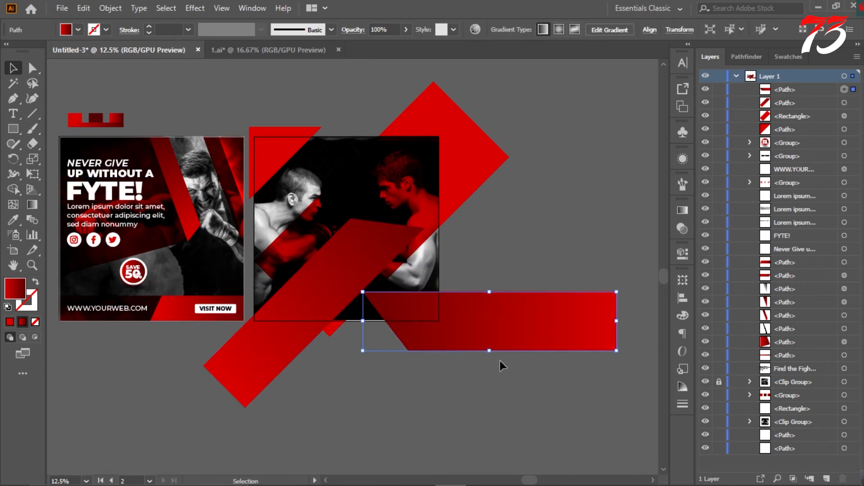
Flip the horizontal band vertically so its slanted end parallels the diagonal band, and set it across the artboard's lower-right corner.
drag(492, 351, 495, 247)
scroll(429, 272, up, 3)
drag(428, 277, 425, 353)
scroll(391, 304, down, 2)
scroll(404, 332, up, 2)
click(452, 236)
scroll(453, 236, down, 2)
scroll(477, 245, down, 1)
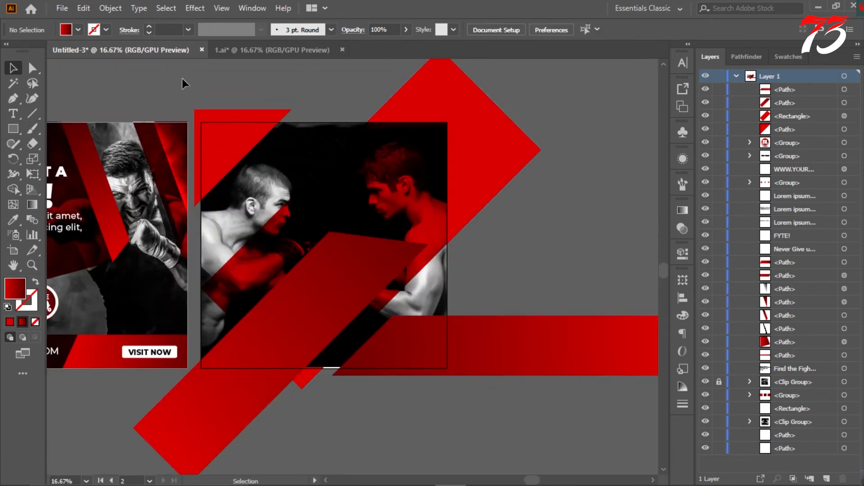
Trim away all red shape parts outside the second artboard with the Shape Builder.
drag(499, 420, 499, 420)
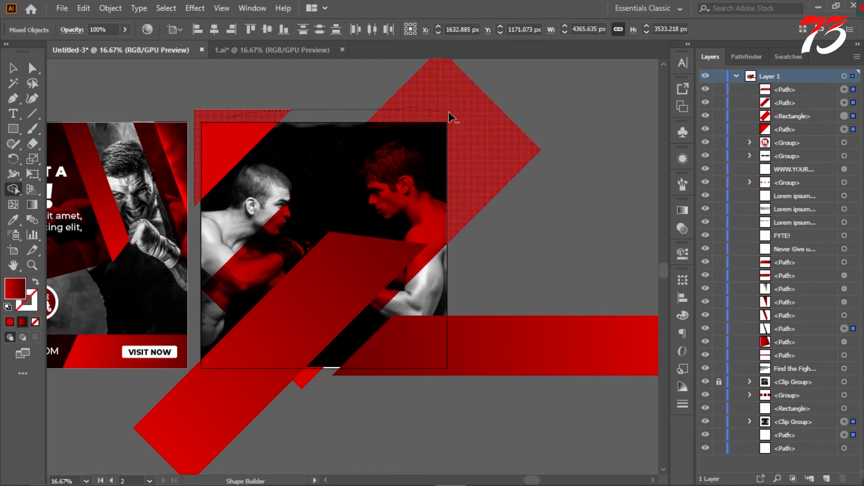
mouse_move(452, 118)
mouse_down()
mouse_move(482, 365)
mouse_move(461, 391)
mouse_move(278, 393)
mouse_up()
drag(216, 387, 213, 388)
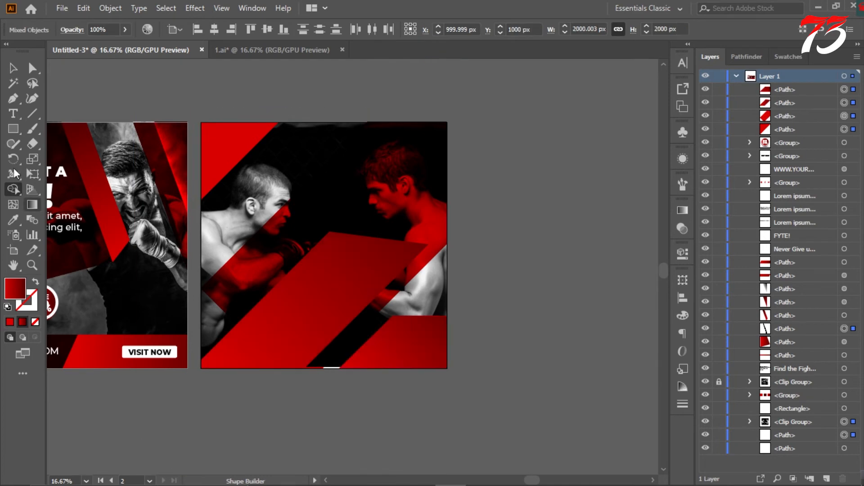
click(13, 69)
click(282, 80)
Duplicate the first poster's headline, body text and social icons above the second artboard as a group.
scroll(331, 95, up, 2)
scroll(465, 130, down, 1)
scroll(465, 130, up, 1)
scroll(452, 176, down, 1)
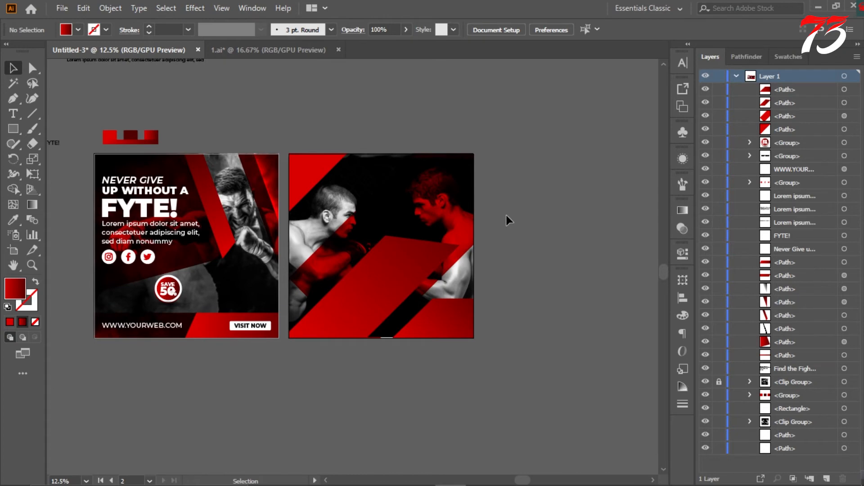
click(143, 210)
shift+click(146, 233)
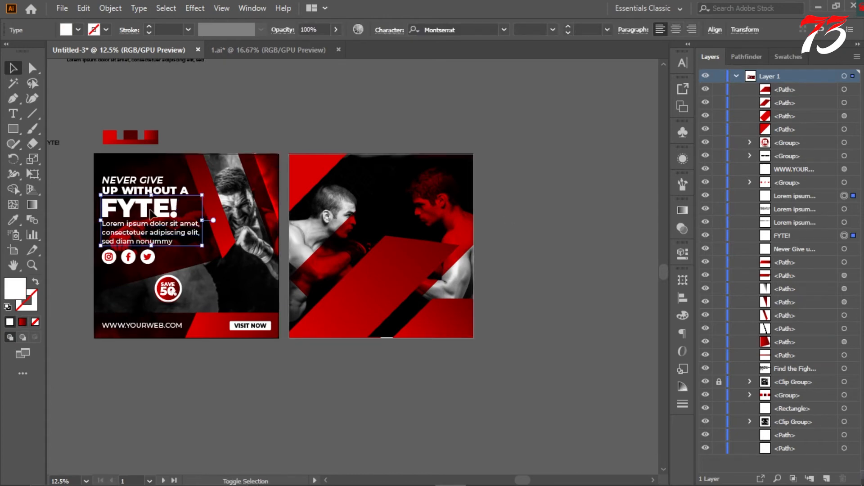
drag(140, 193, 373, 108)
shift+click(148, 257)
key(ctrl+g)
drag(447, 124, 310, 124)
key(ctrl+z)
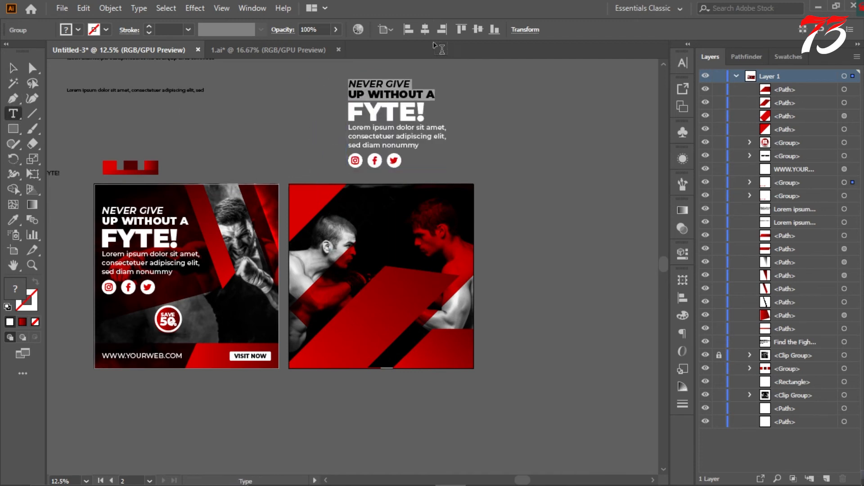
Right-align the copied headline, the FYTE! line and the body paragraph.
click(691, 30)
drag(349, 109, 504, 108)
click(692, 30)
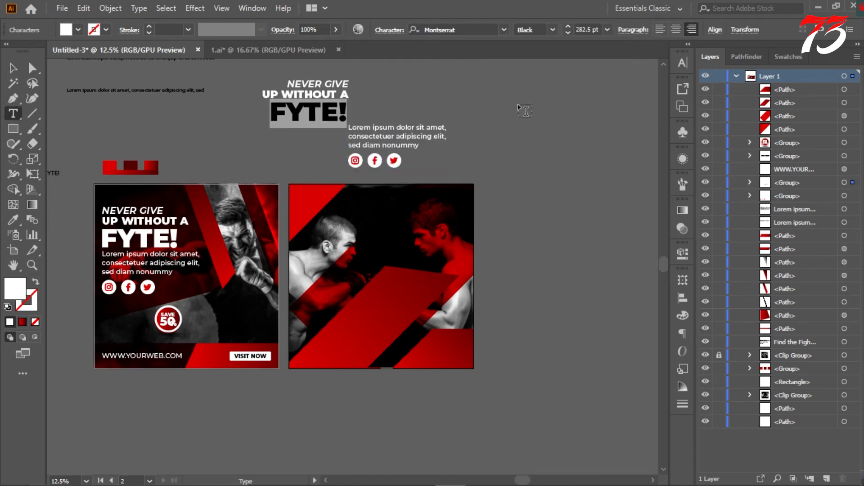
drag(348, 127, 450, 146)
click(691, 29)
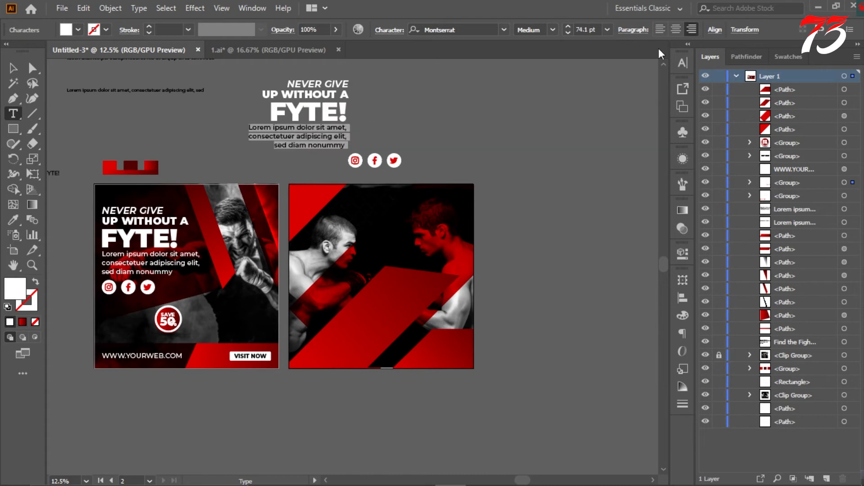
Ungroup the copied content and move the three social icons beneath the right-aligned body text, flush with its right edge.
click(13, 68)
scroll(324, 168, up, 2)
click(396, 168)
right_click(399, 168)
click(437, 273)
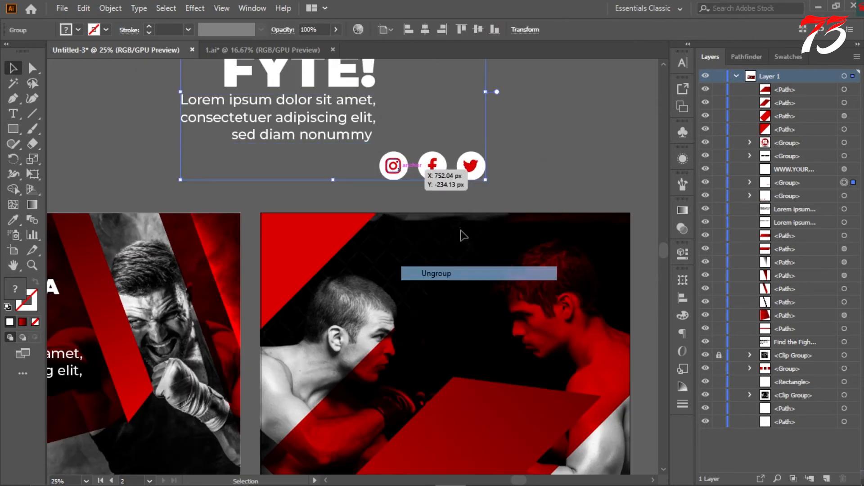
click(457, 199)
drag(426, 165, 318, 157)
click(412, 156)
scroll(412, 155, down, 2)
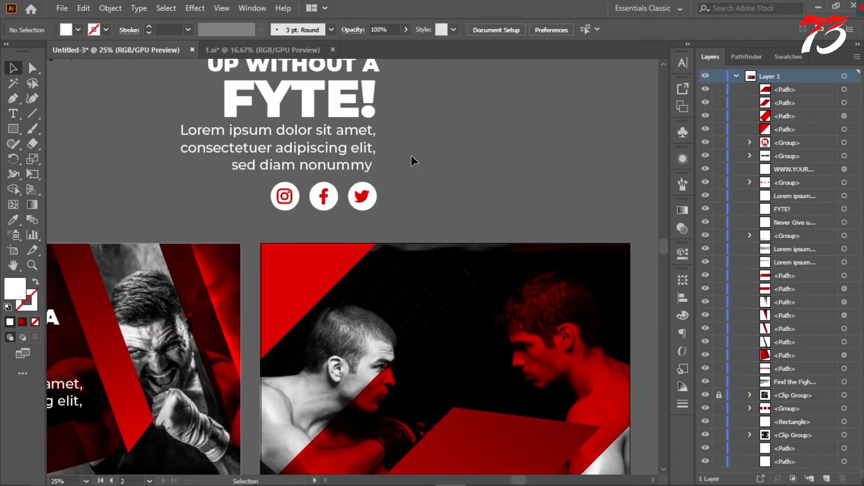
Move the copied text and icons as a group onto the upper right of the second poster and bring them to front.
drag(362, 137, 474, 258)
right_click(471, 264)
mouse_move(513, 417)
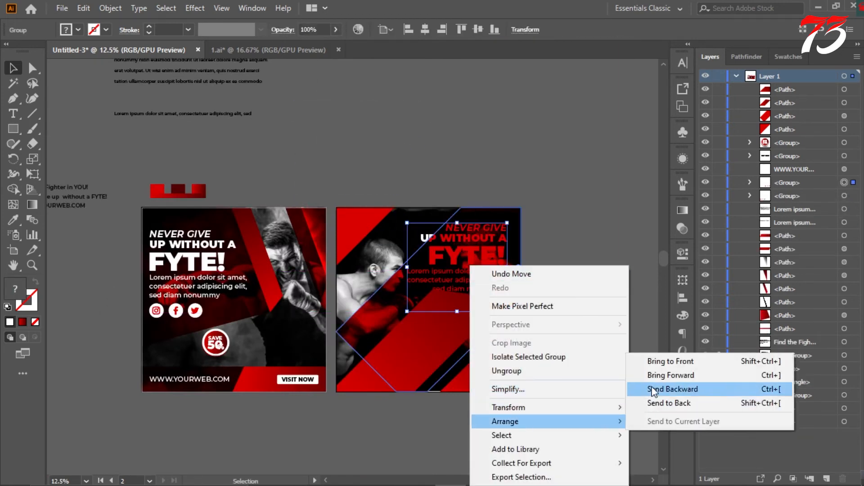
click(649, 360)
click(628, 307)
scroll(542, 261, up, 1)
scroll(450, 271, down, 4)
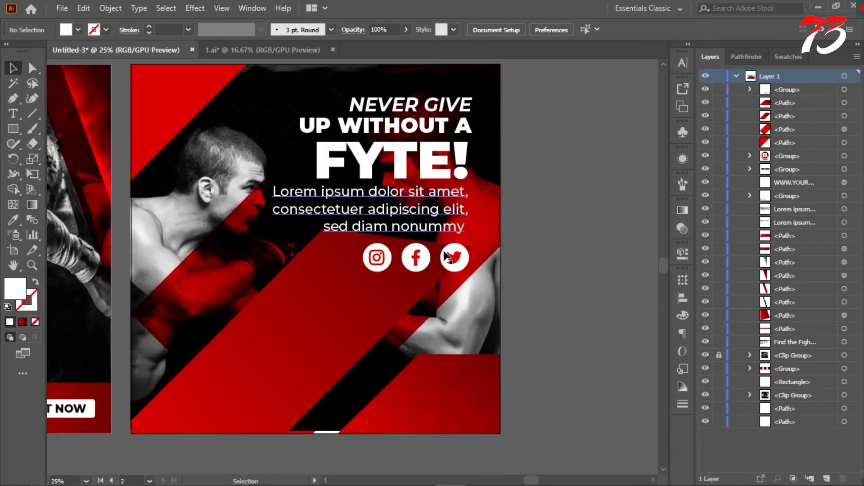
Lower the diagonal gradient band so it sits clear of the social icons and overhangs the artboard's bottom edge.
click(328, 322)
drag(324, 275, 352, 321)
scroll(401, 276, down, 1)
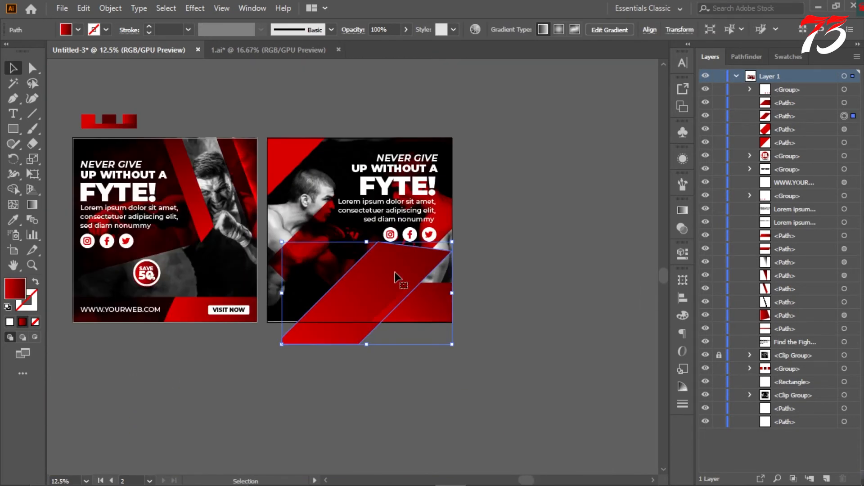
drag(396, 275, 344, 305)
Move the kickboxing photo down inside its clip group to cover the white gap at the artboard's bottom edge.
scroll(378, 293, up, 1)
scroll(366, 314, up, 2)
scroll(342, 292, down, 2)
scroll(334, 284, up, 4)
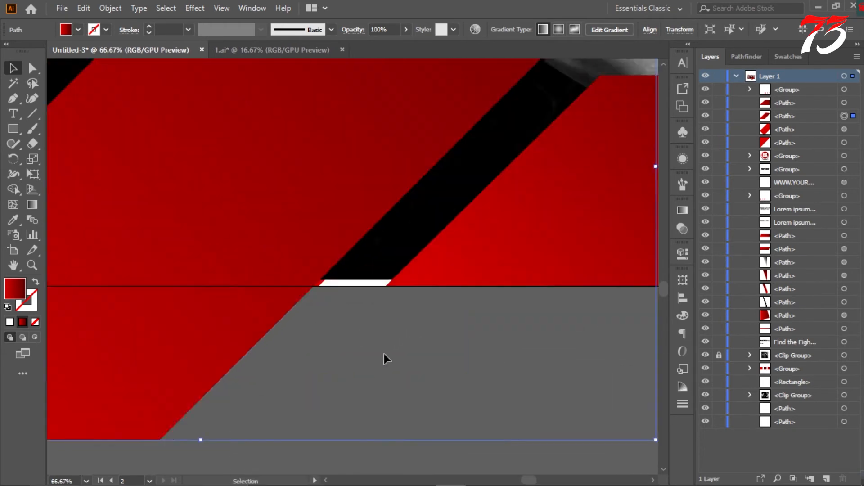
click(384, 355)
click(367, 281)
double_click(367, 282)
drag(370, 276, 377, 288)
double_click(375, 351)
scroll(387, 360, down, 3)
scroll(388, 359, down, 1)
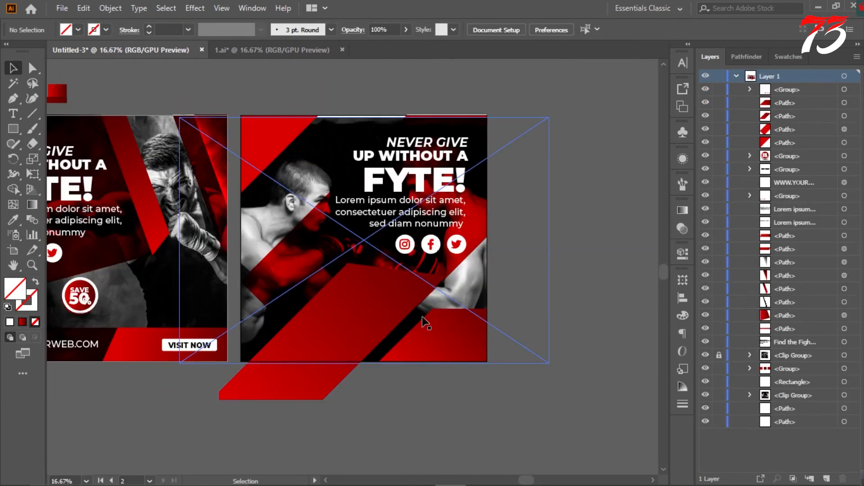
Enlarge the kickboxing photo slightly inside its clip group so it covers the whole second artboard.
double_click(435, 295)
drag(526, 353, 544, 369)
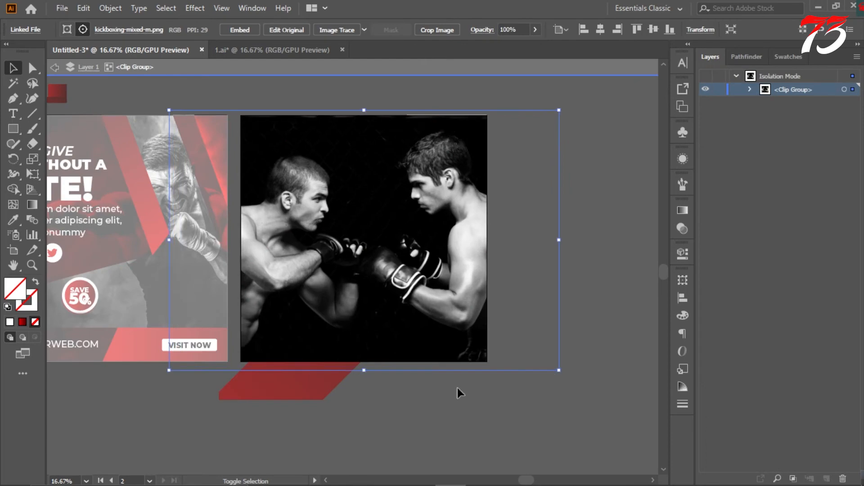
double_click(434, 409)
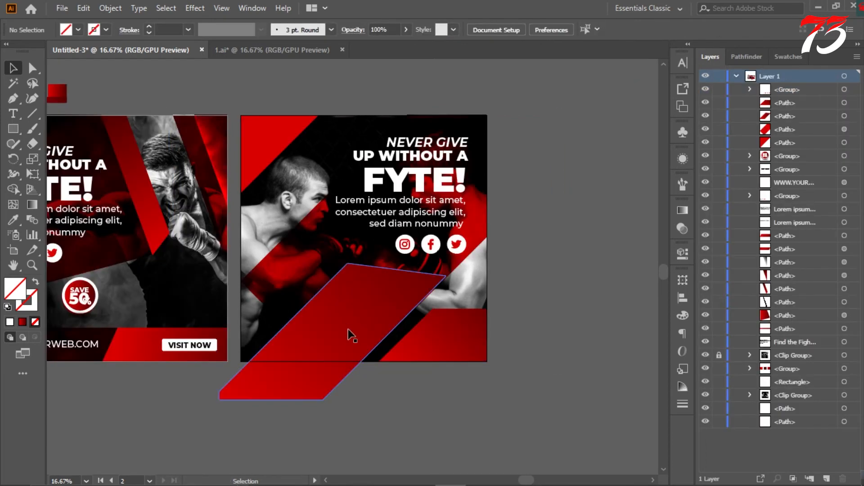
Trim off the diagonal band's overhang below the second artboard with the Shape Builder.
drag(445, 397, 296, 246)
key(shift+m)
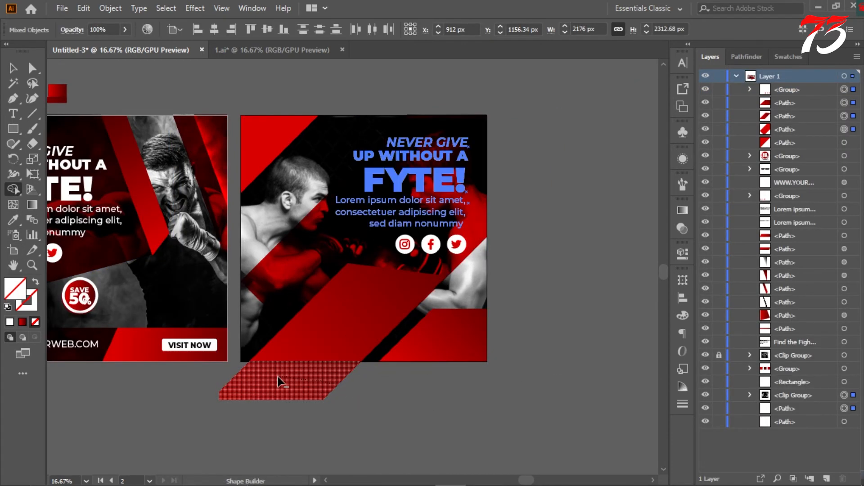
alt+click(280, 380)
click(12, 69)
click(258, 93)
scroll(270, 252, up, 1)
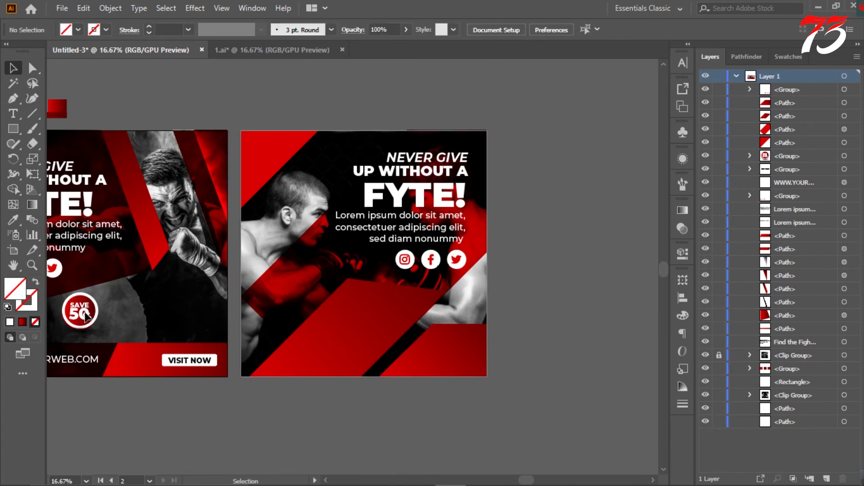
Duplicate the SAVE 50% badge onto the second poster to the left of the social icons and bring it to front.
drag(79, 313, 353, 273)
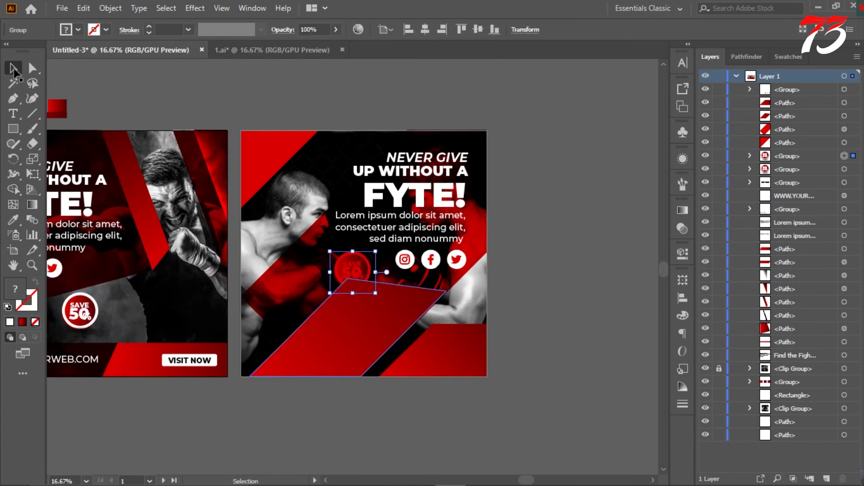
key(ctrl+alt+e)
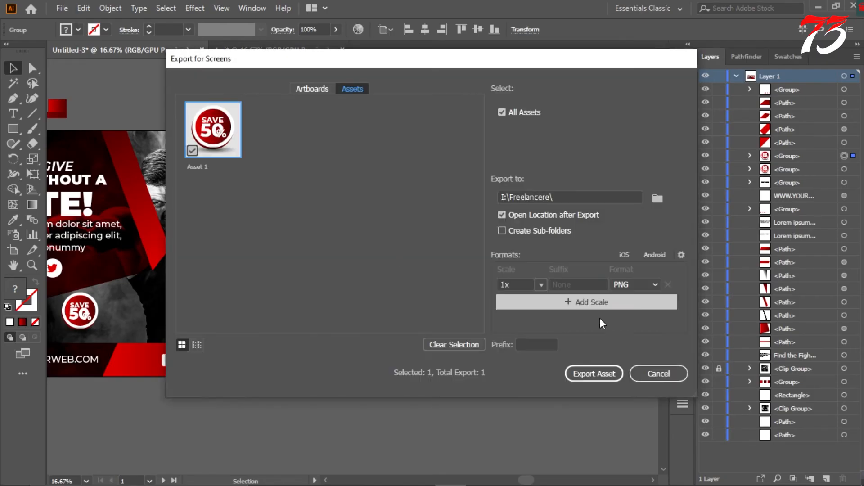
click(655, 371)
right_click(363, 277)
click(528, 205)
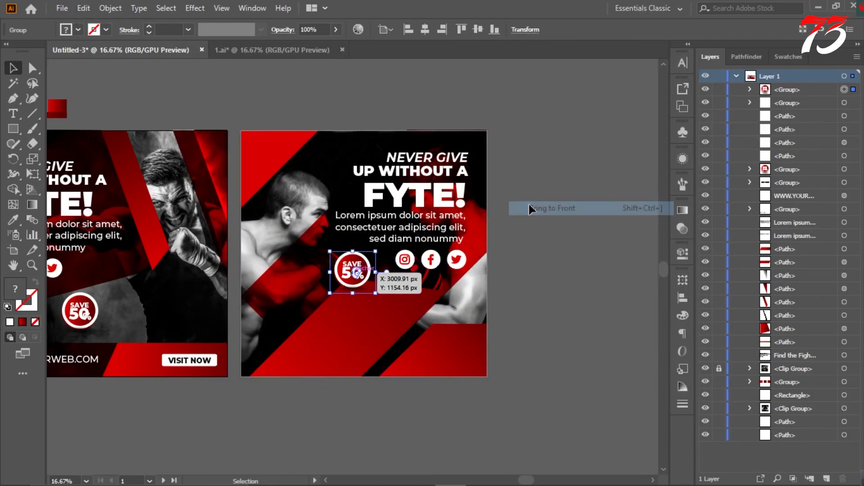
click(531, 223)
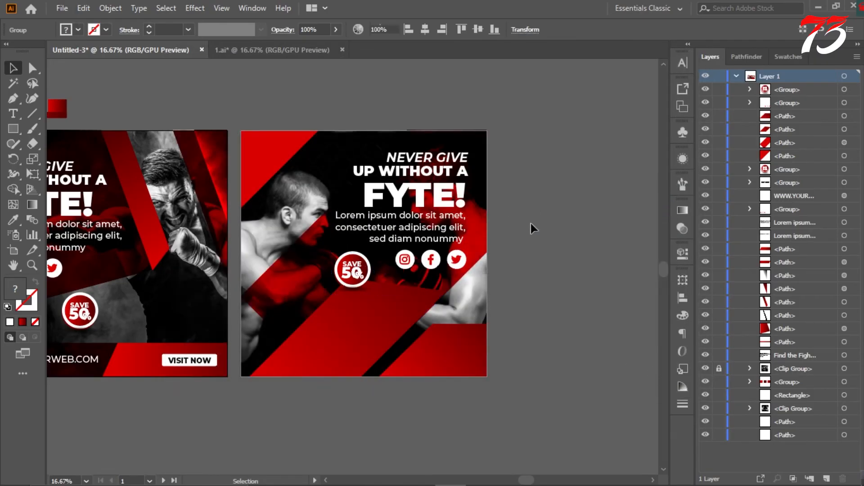
click(182, 361)
drag(81, 362, 345, 374)
right_click(345, 374)
mouse_move(367, 311)
click(540, 311)
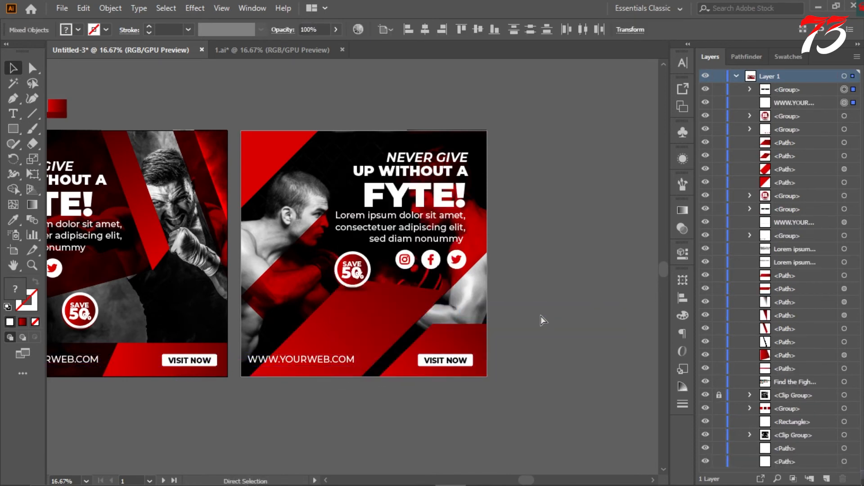
Group the copied web address and VISIT NOW button and centre the group horizontally on the second artboard.
key(ctrl+g)
click(426, 31)
key(ctrl+z)
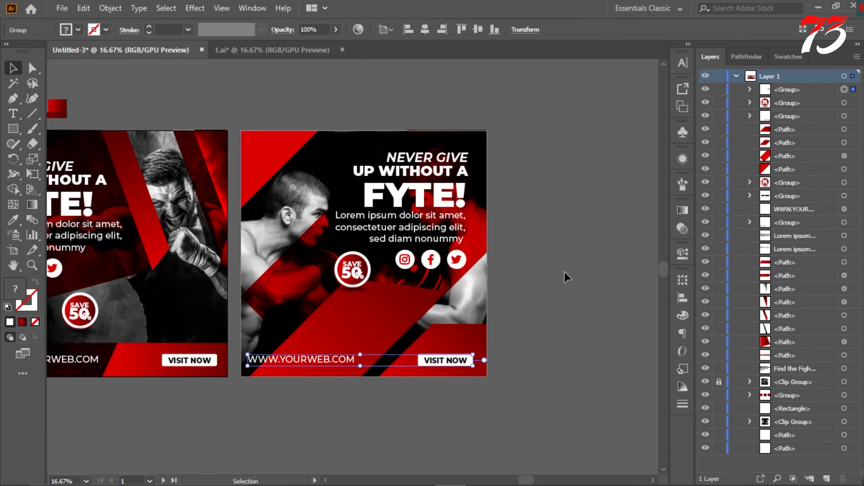
click(550, 289)
click(454, 363)
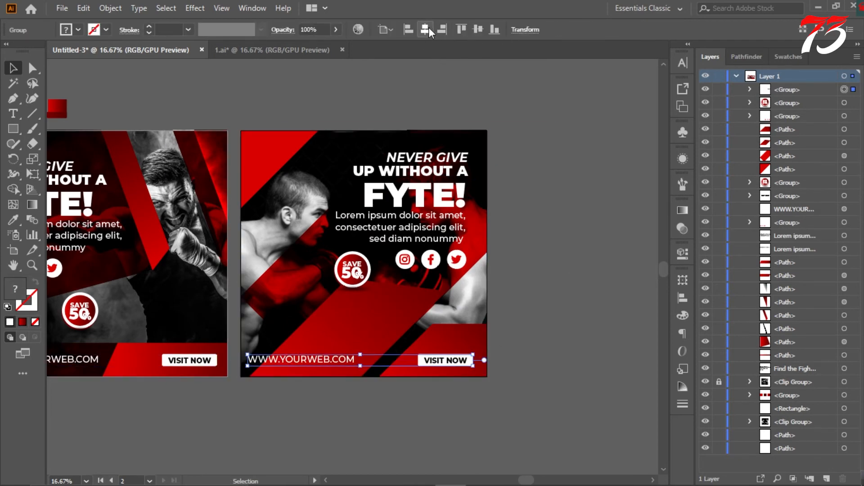
click(580, 259)
Add a third 2000 x 2000 px artboard to the right of the second poster.
scroll(580, 259, up, 2)
key(ctrl+minus)
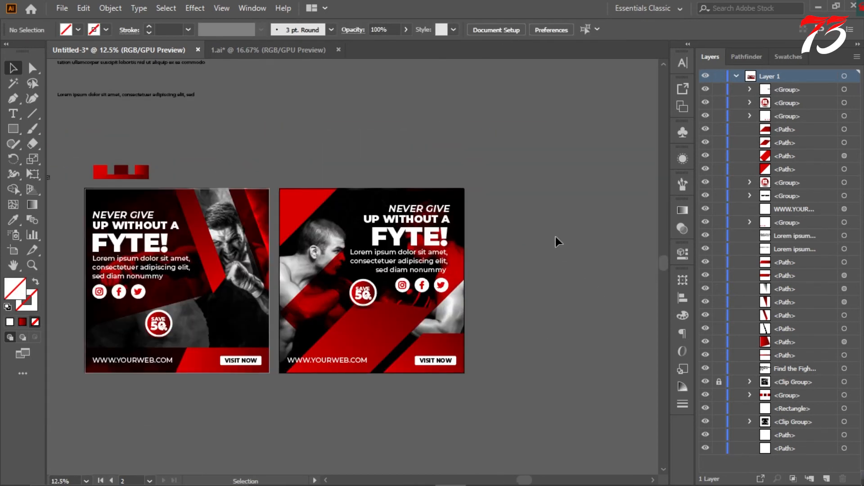
scroll(556, 237, down, 1)
scroll(498, 215, right, 3)
scroll(498, 216, down, 2)
click(13, 250)
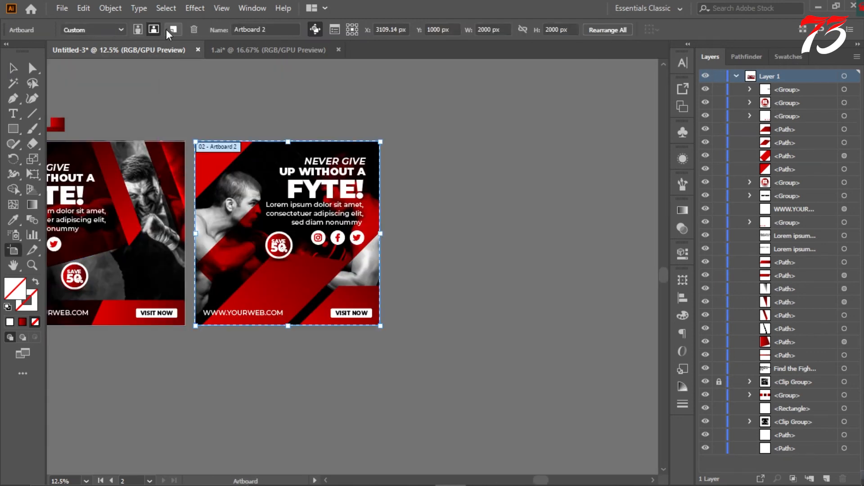
click(169, 31)
drag(272, 258, 283, 264)
click(13, 69)
scroll(318, 142, right, 3)
scroll(319, 142, up, 1)
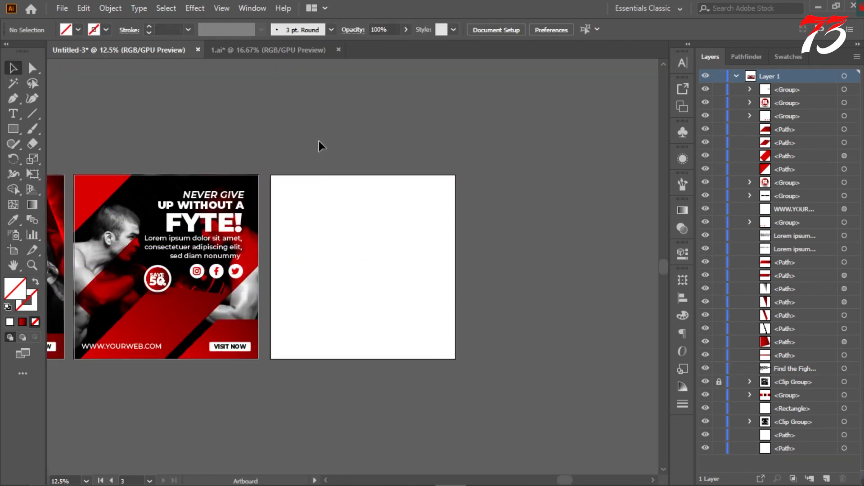
Duplicate the second poster's red corner triangle onto the upper left of the third artboard.
scroll(322, 153, down, 1)
scroll(517, 185, up, 1)
drag(517, 185, 374, 143)
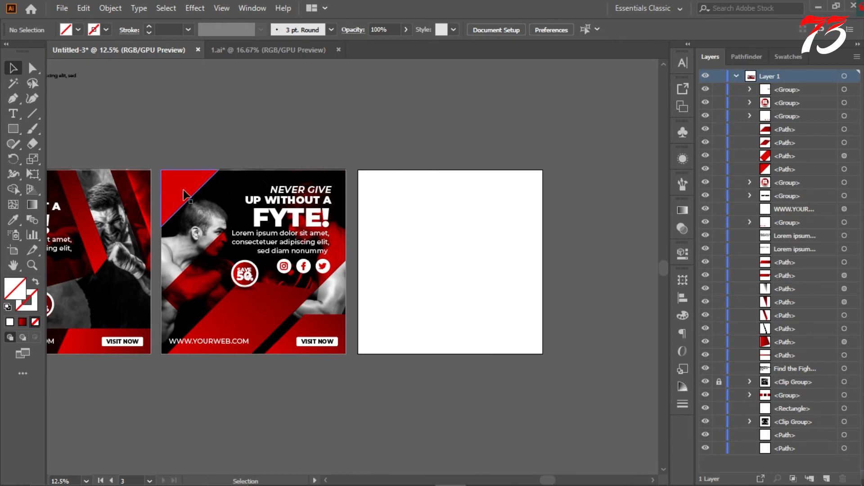
drag(185, 195, 397, 237)
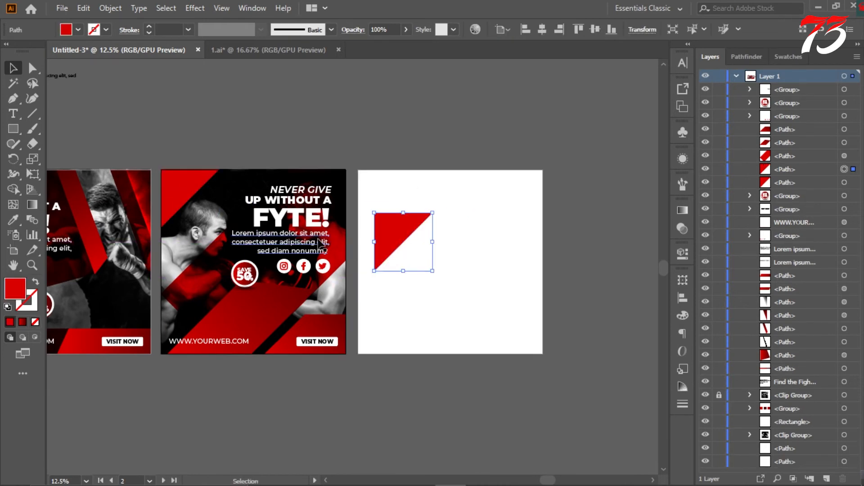
Undo the last triangle copy and fill the second poster's upper-left triangle with the red gradient sampled from the swatches above the first poster.
key(ctrl+z)
click(12, 219)
key(ctrl+minus)
key(ctrl+minus)
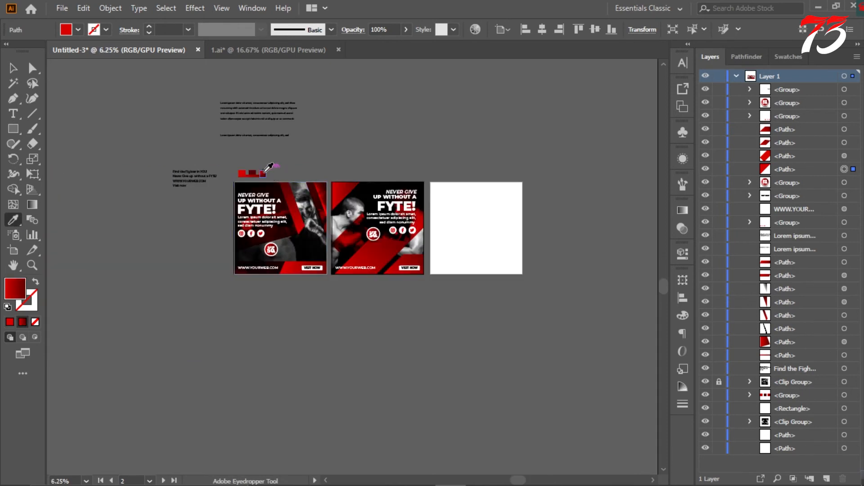
click(265, 173)
key(ctrl+plus)
key(ctrl+plus)
key(ctrl+plus)
key(ctrl+plus)
Run the triangle's linear gradient diagonally down across the shape, starting just outside its upper-left corner.
click(32, 204)
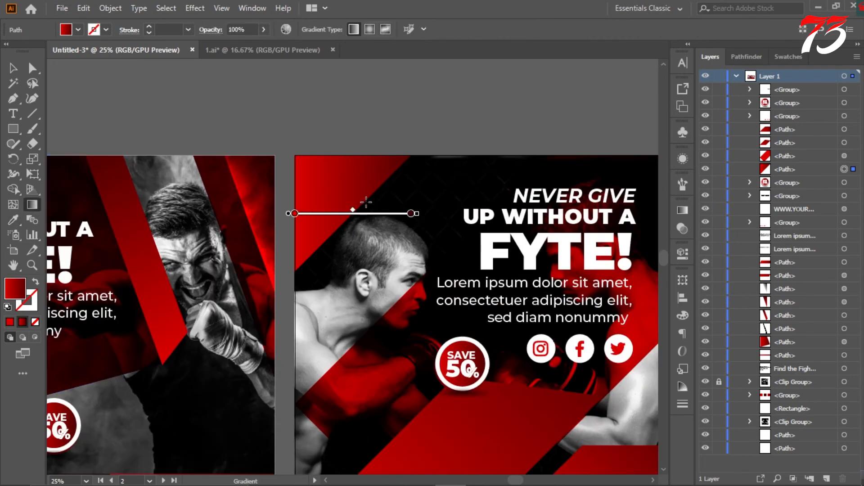
drag(283, 160, 357, 216)
key(ctrl+minus)
key(ctrl+minus)
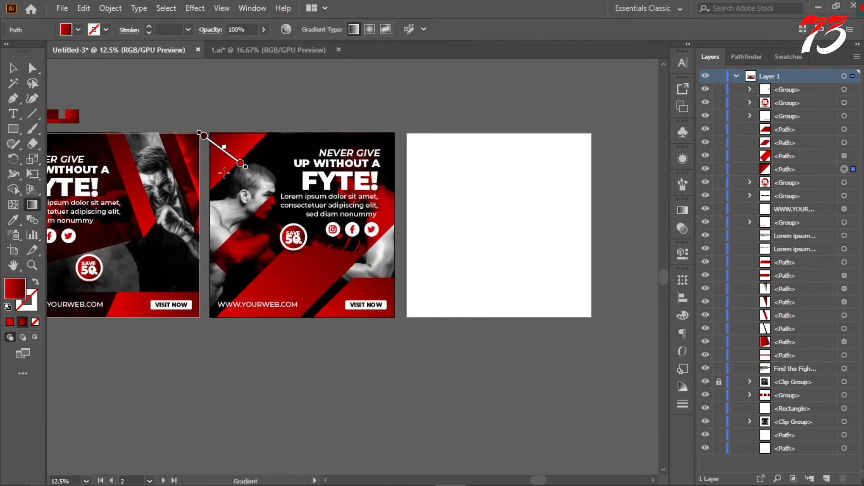
key(v)
click(537, 170)
Duplicate the gradient triangle onto the third artboard and flip it vertically.
scroll(536, 170, down, 2)
scroll(536, 170, up, 3)
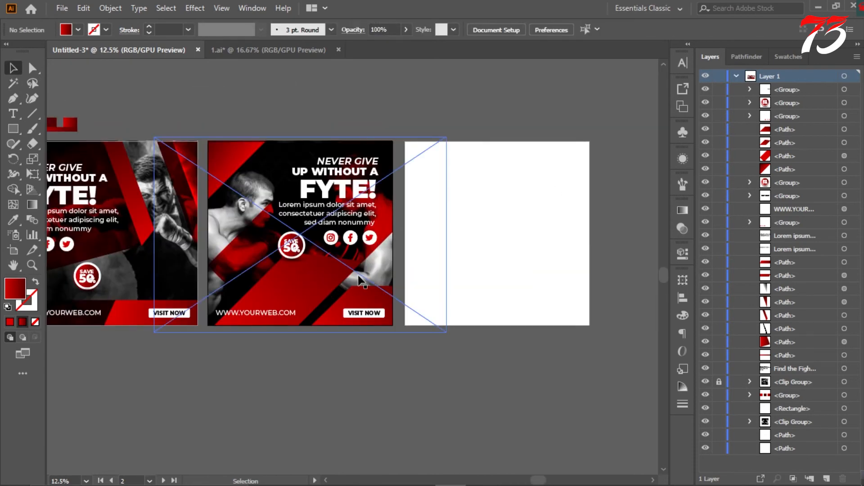
scroll(415, 193, down, 2)
scroll(567, 188, up, 2)
drag(92, 167, 333, 288)
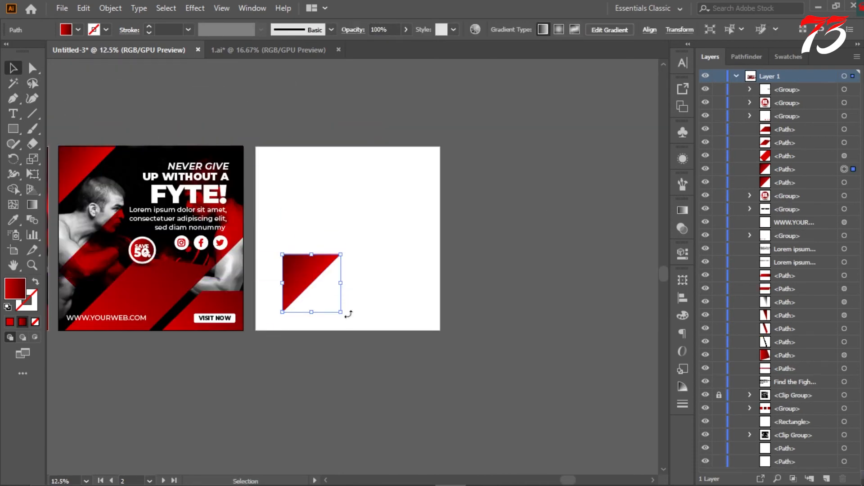
Align the flipped triangle to the lower-left corner of the third artboard.
click(648, 32)
click(640, 140)
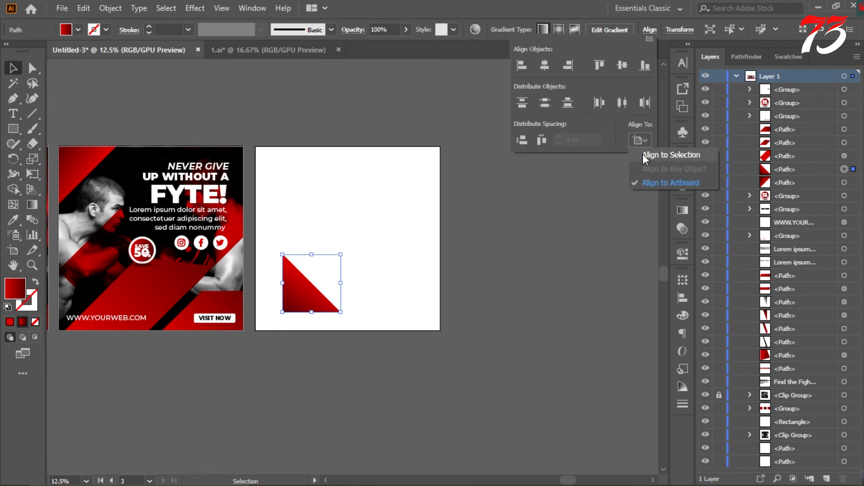
click(645, 65)
click(521, 65)
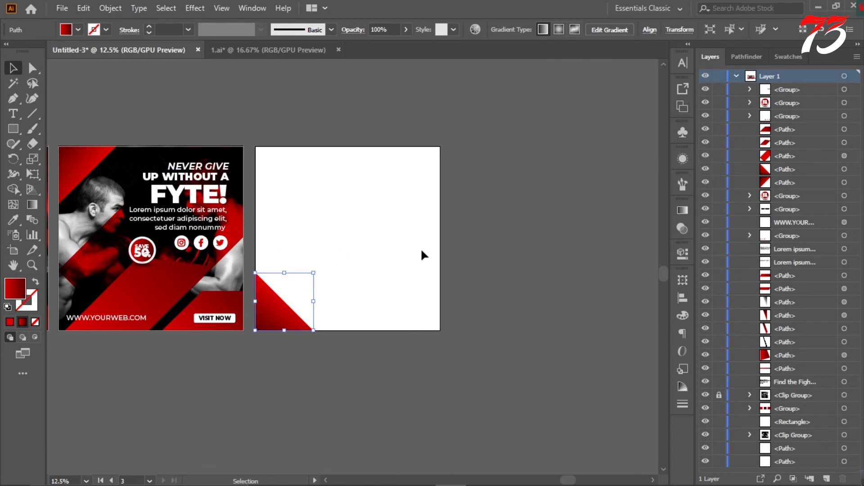
Duplicate the lower-left triangle with a small diagonal offset down and left beyond the artboard corner.
click(421, 248)
scroll(244, 322, up, 1)
drag(304, 316, 285, 332)
click(396, 352)
scroll(395, 352, down, 2)
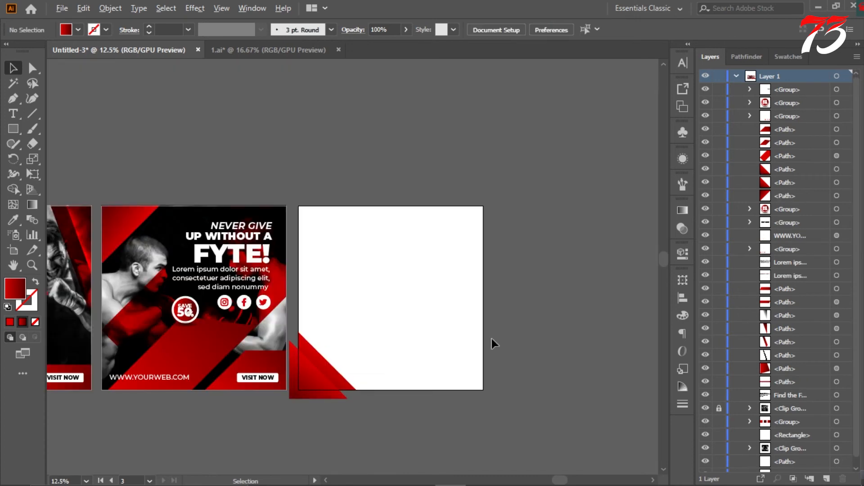
scroll(477, 326, down, 1)
drag(213, 326, 468, 304)
key(ctrl+z)
scroll(530, 283, down, 1)
drag(285, 323, 501, 323)
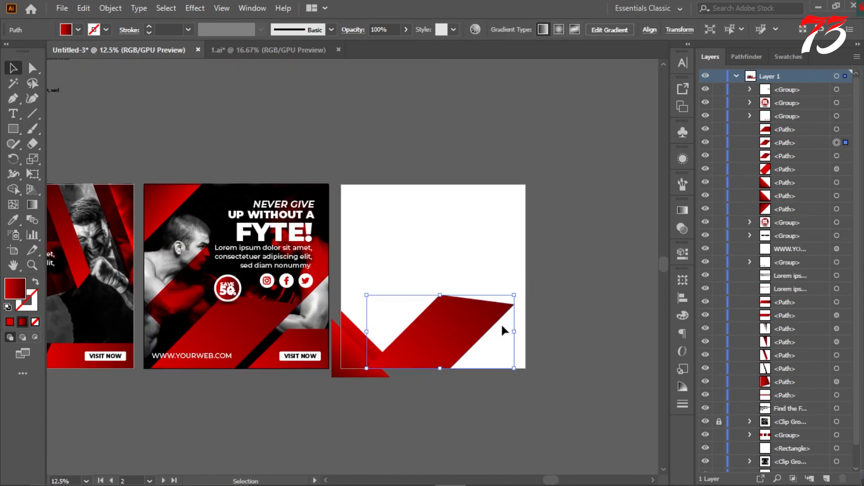
key(ctrl+z)
click(553, 282)
scroll(545, 280, down, 2)
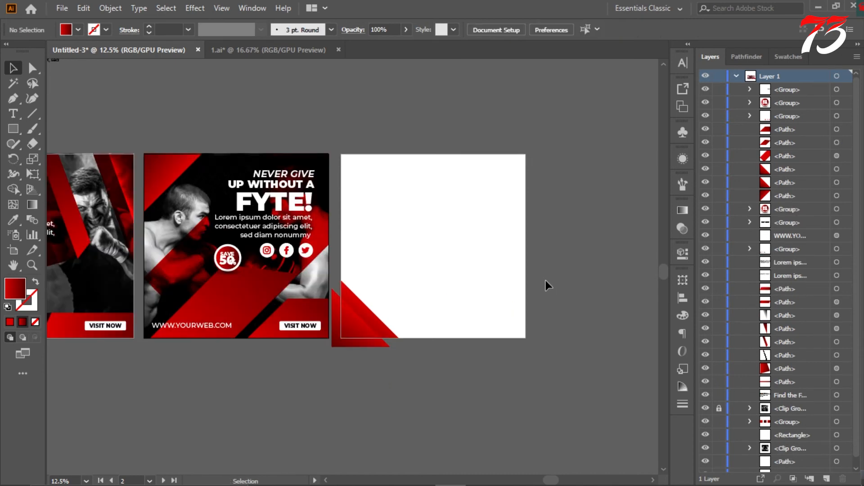
Place two enlarged, rotated copies of the gradient triangle overlapping each other across the third artboard's upper-right corner.
scroll(545, 280, up, 1)
drag(491, 257, 409, 251)
drag(284, 347, 463, 218)
Fill the front upper-right triangle with a white-to-black gradient and set its blend mode to Color Dodge.
click(681, 210)
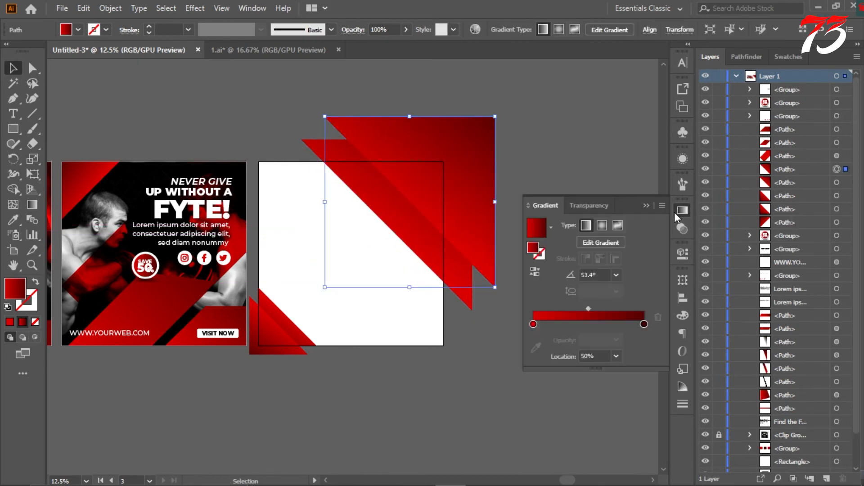
click(551, 226)
click(463, 253)
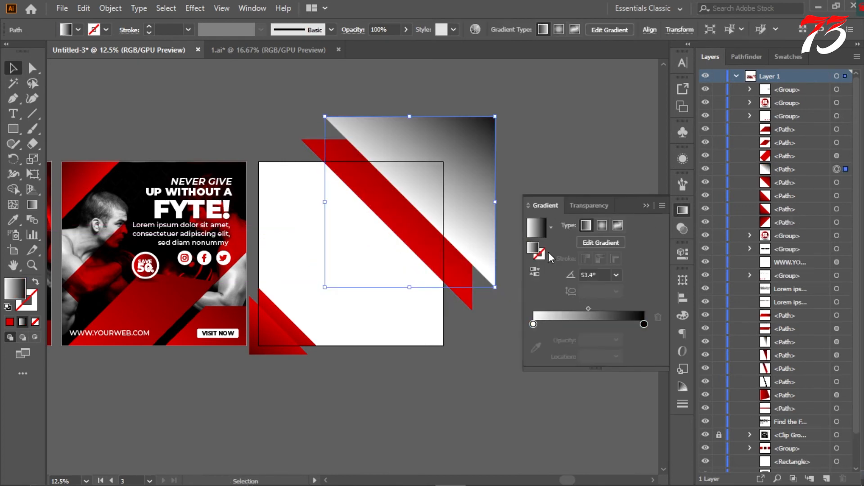
click(681, 228)
click(555, 225)
click(563, 329)
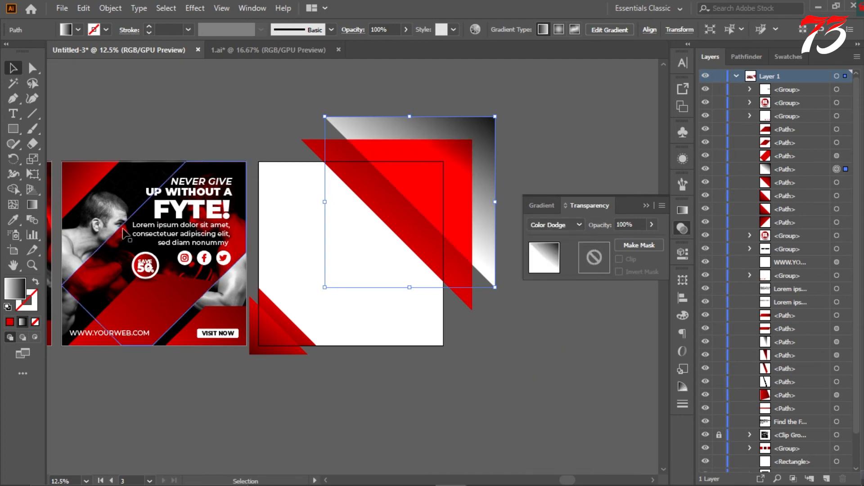
Run the Color Dodge triangle's gradient at 45° toward the upper right and set its black stop to 0% opacity.
key(g)
drag(402, 210, 448, 165)
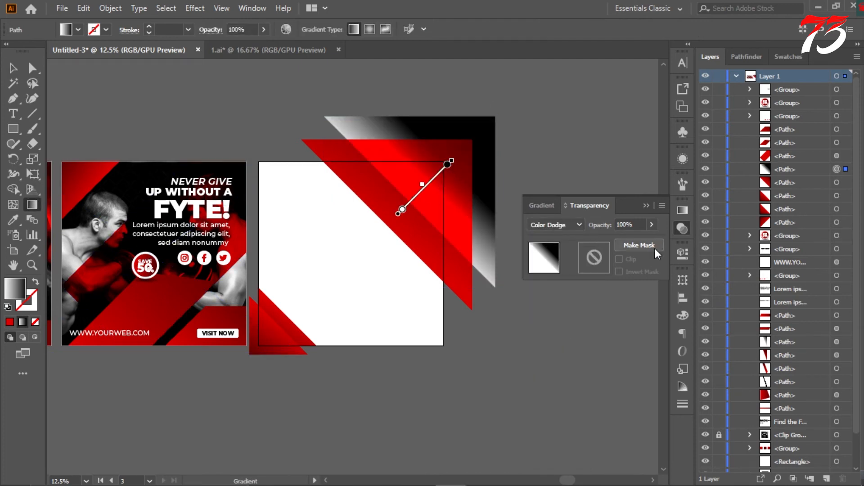
click(681, 211)
click(644, 309)
click(616, 325)
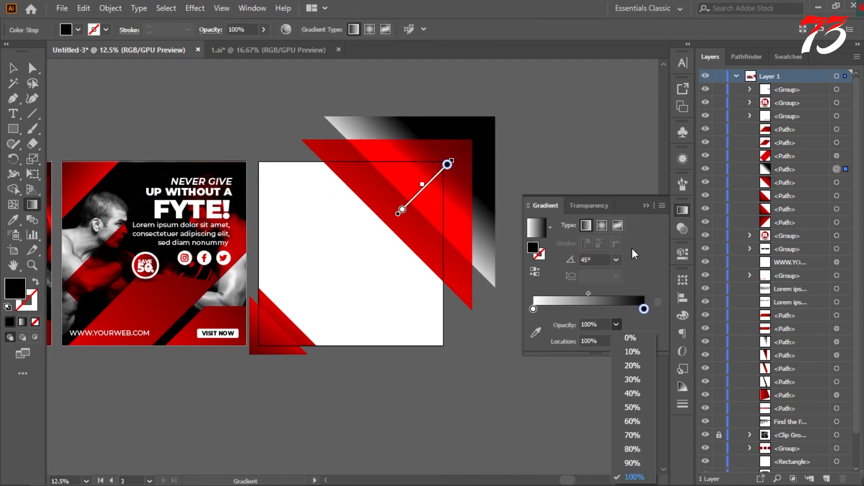
click(634, 336)
click(646, 205)
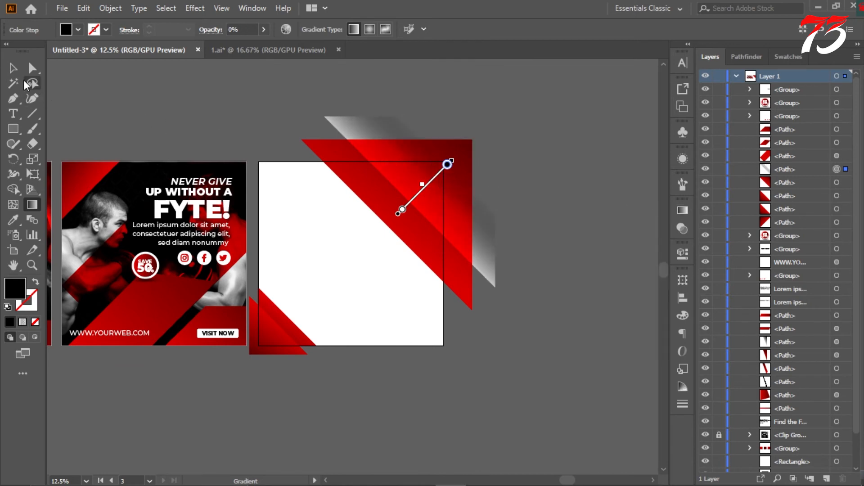
Redraw the red gradient of the large triangle beneath from its diagonal edge to its upper-right corner, with dark red at the corner.
click(13, 68)
click(373, 191)
key(g)
drag(373, 211, 382, 207)
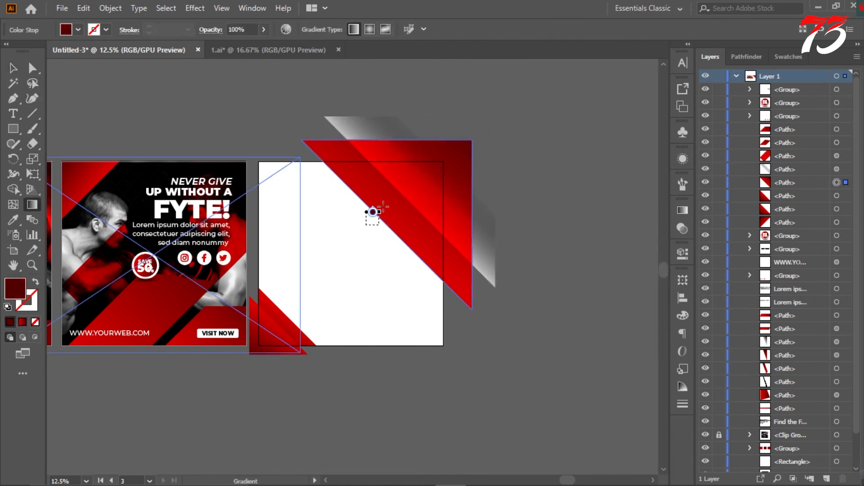
drag(470, 144, 471, 142)
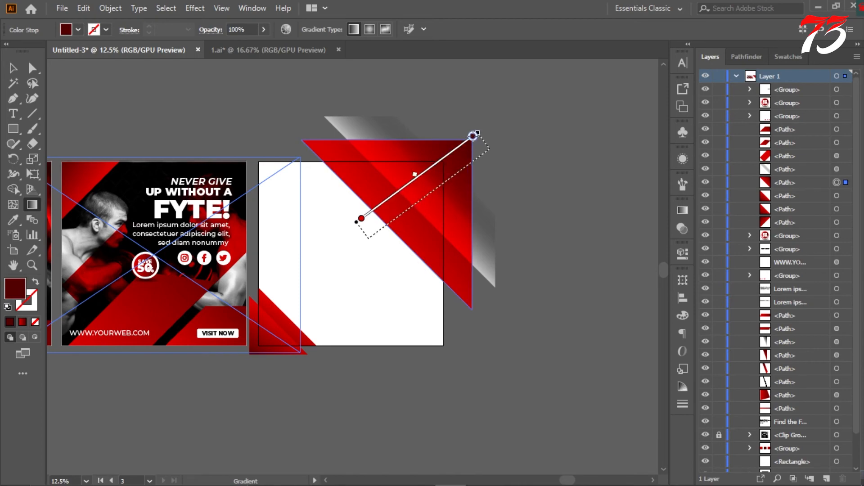
click(12, 71)
click(328, 185)
scroll(328, 194, down, 1)
Switch to File Explorer and open the Fitness folder inside New folder under Stock Image on New Volume (I:).
click(359, 476)
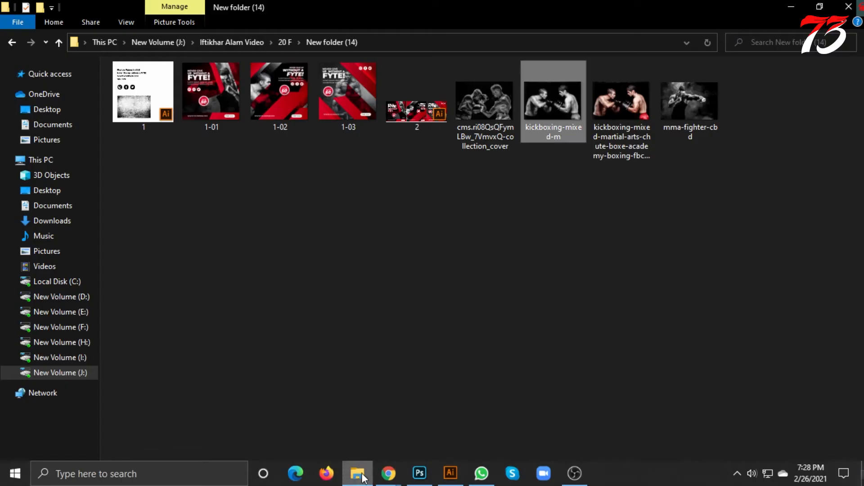
click(508, 270)
click(660, 128)
click(500, 112)
click(554, 112)
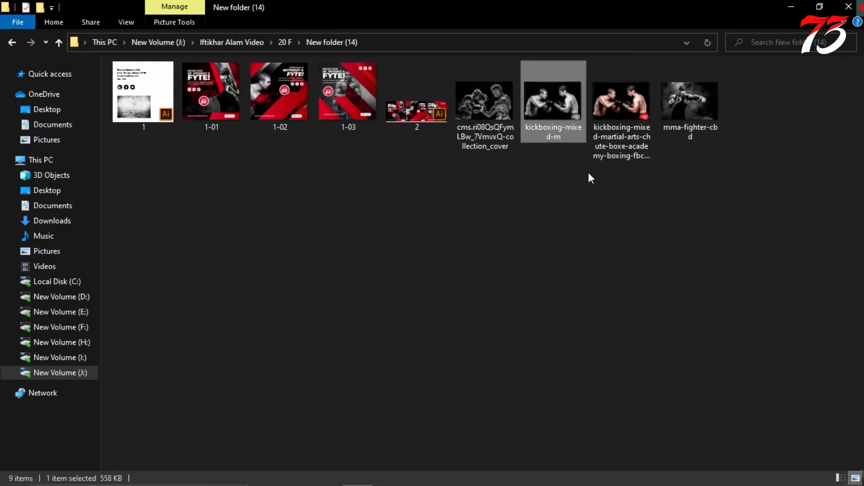
click(107, 149)
click(59, 43)
click(80, 357)
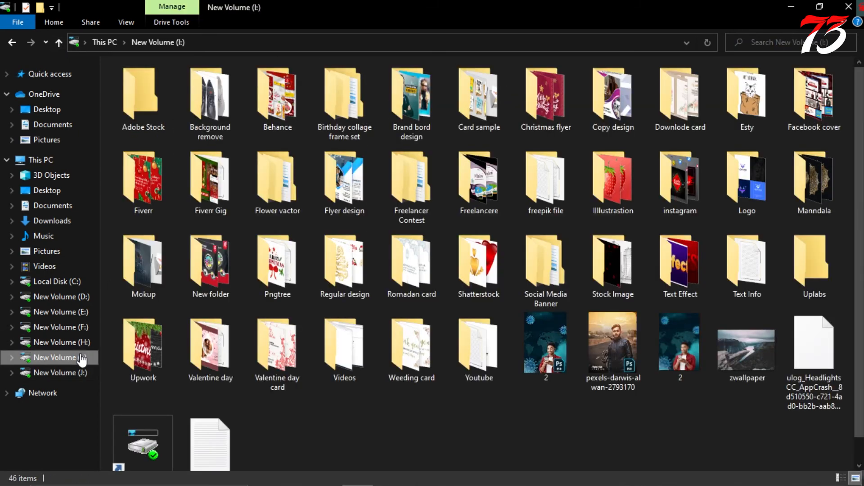
double_click(613, 270)
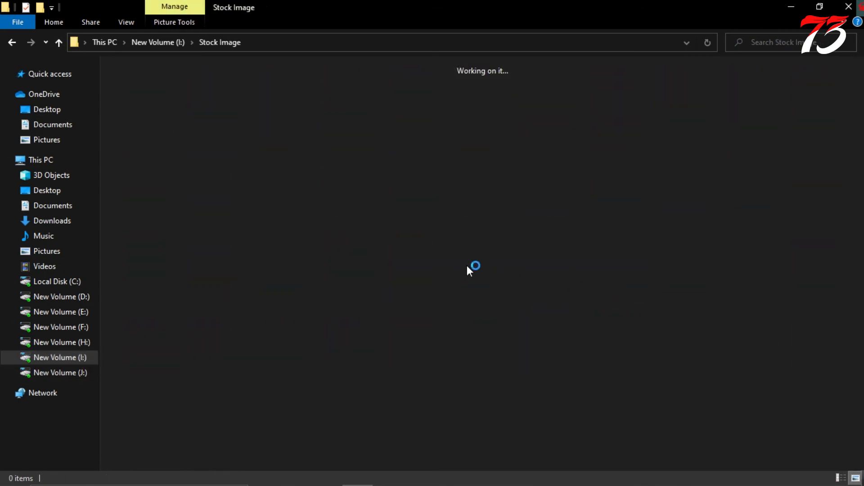
double_click(215, 123)
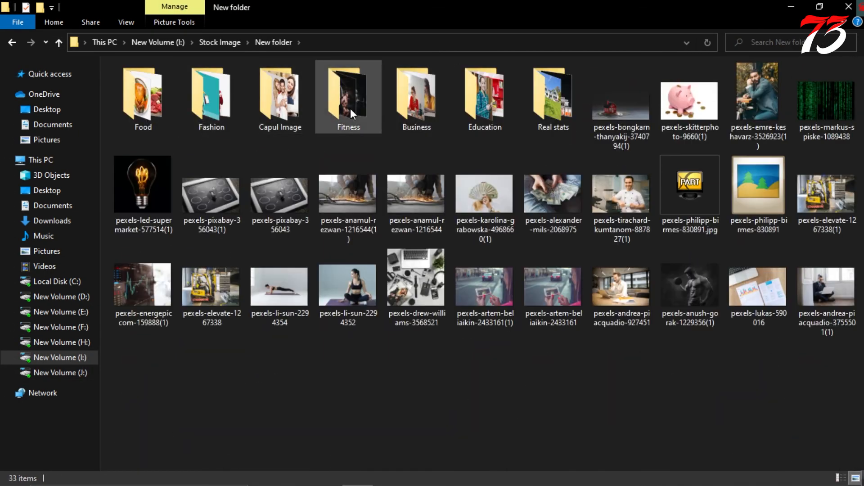
double_click(350, 109)
Place the photo of the seated muscular man from the Fitness folder over the third artboard in Illustrator.
drag(379, 124, 387, 261)
scroll(432, 345, down, 1)
drag(444, 341, 455, 359)
drag(415, 330, 411, 333)
click(652, 351)
scroll(812, 442, down, 2)
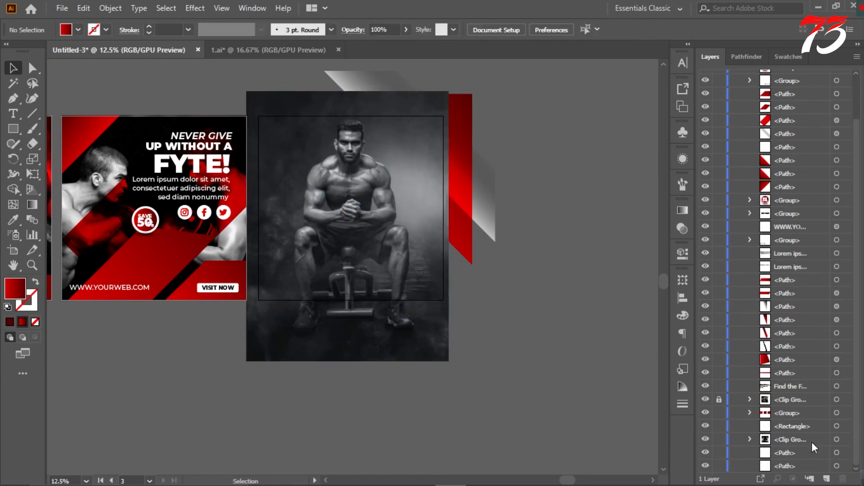
Move the placed photo off the third artboard to the empty canvas on its right.
click(837, 453)
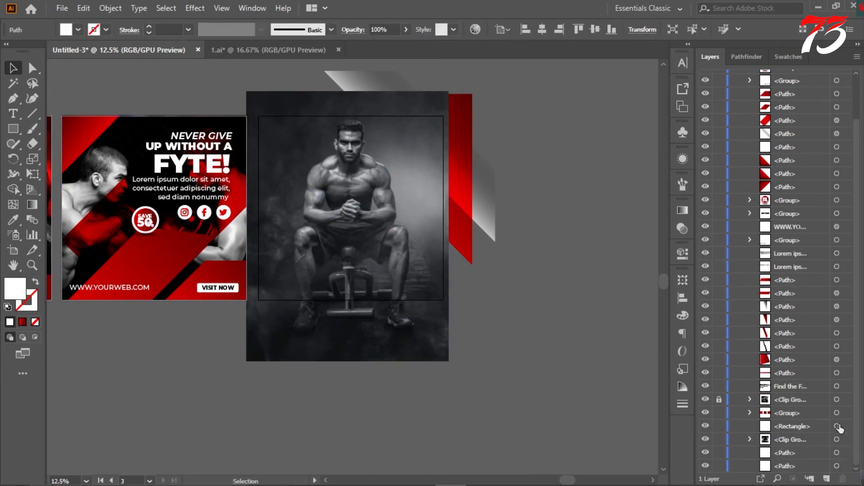
key(ctrl+shift+a)
click(769, 427)
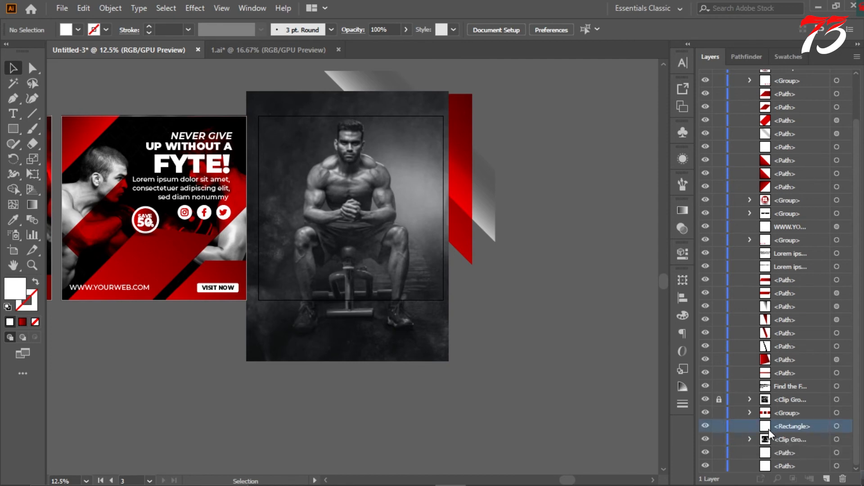
drag(432, 288, 363, 255)
click(432, 328)
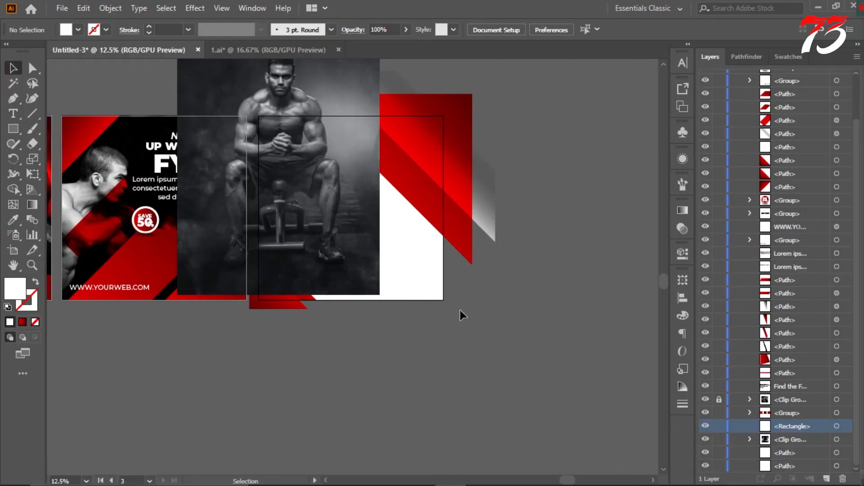
drag(360, 146, 641, 251)
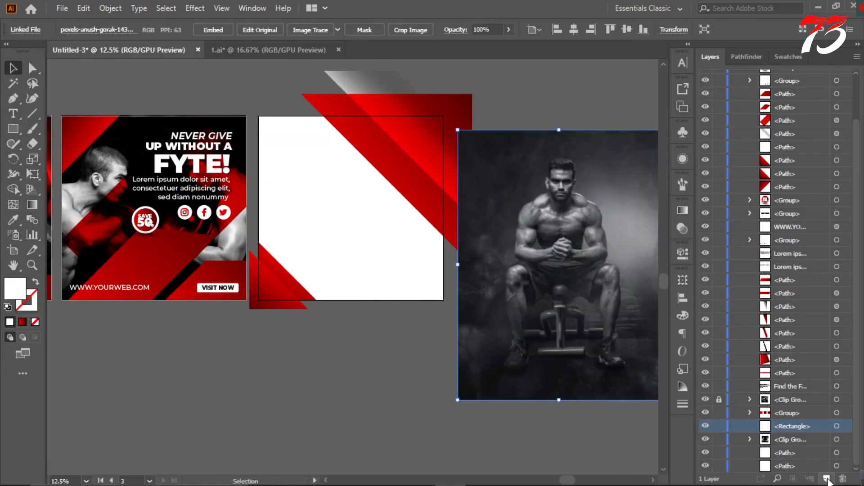
Place the second poster's white background square on the third artboard, fit it to the artboard edges and bring it to front.
click(837, 466)
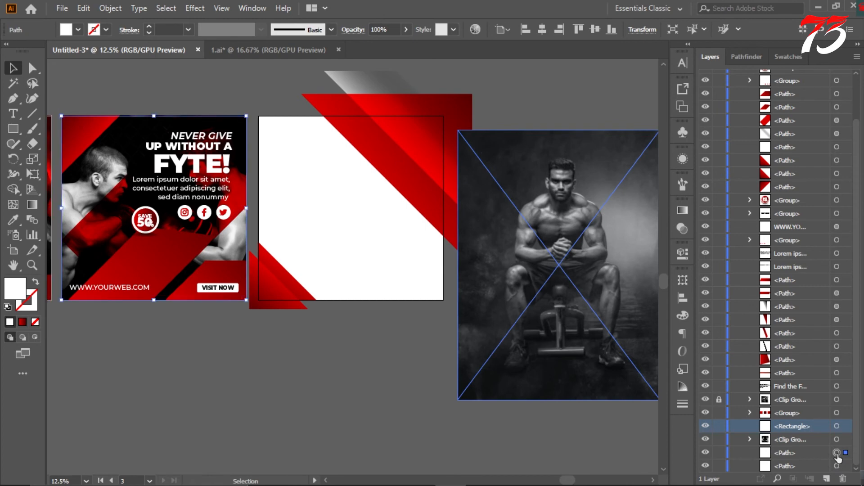
drag(223, 125, 425, 131)
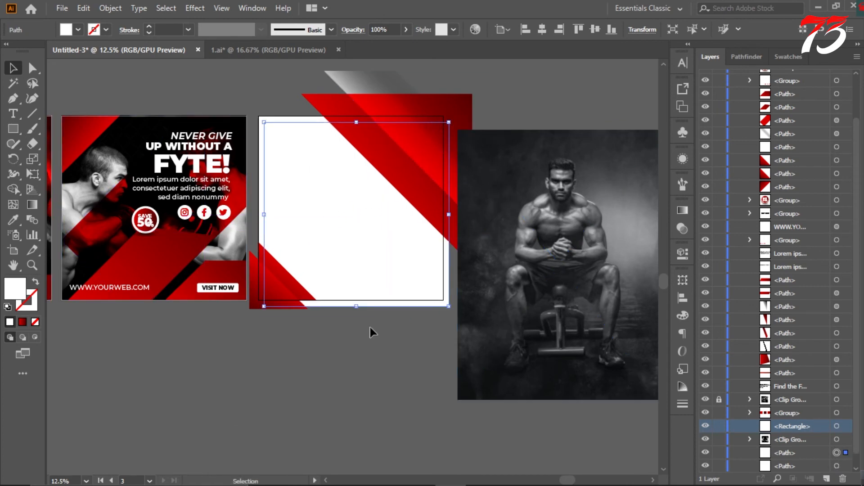
right_click(364, 288)
mouse_move(432, 228)
click(549, 269)
click(569, 108)
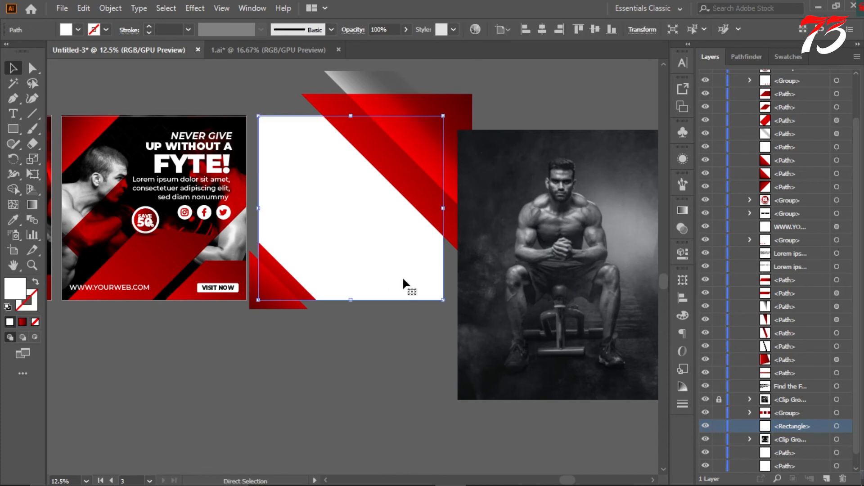
right_click(403, 280)
mouse_move(421, 168)
click(568, 168)
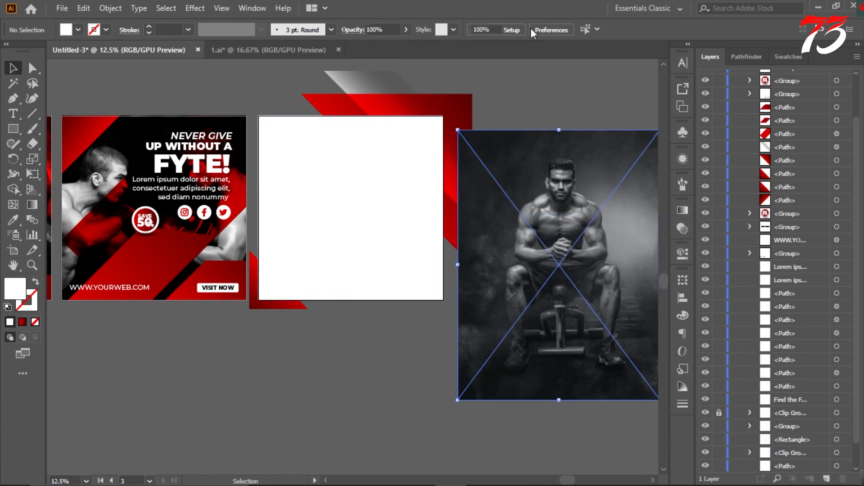
Centre the photo on the third artboard and clip it with the white square.
click(574, 29)
click(626, 29)
shift+click(379, 168)
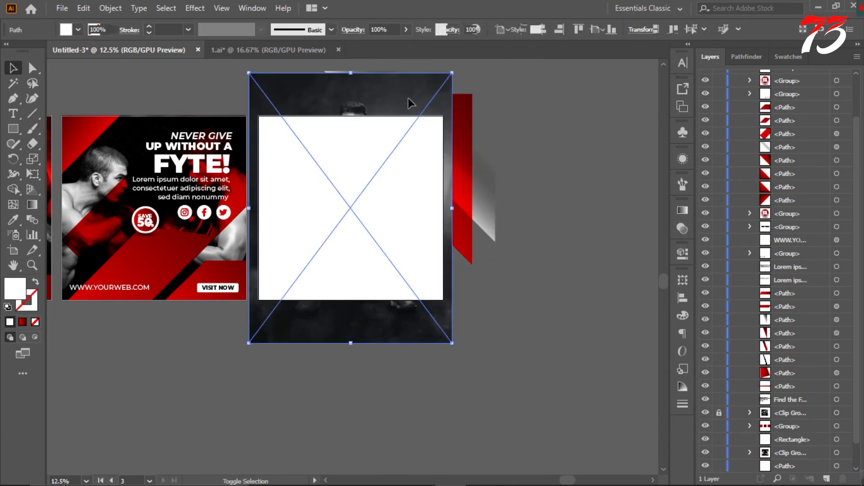
right_click(408, 98)
click(446, 207)
Shift the photo slightly down inside its clipping mask and stack the clip group beneath the red triangles.
double_click(377, 225)
drag(377, 225, 378, 243)
double_click(552, 268)
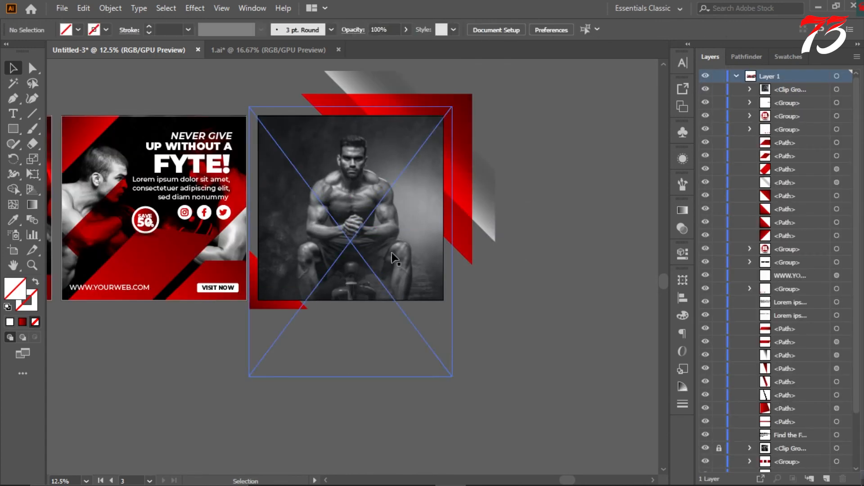
drag(790, 89, 791, 246)
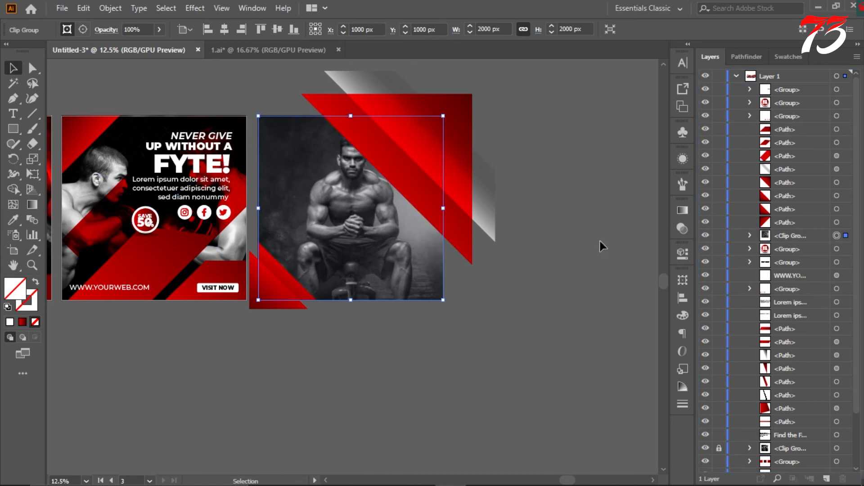
Redirect the red gradient of the large triangle at the third poster's upper right diagonally, so it darkens toward the lower right.
click(600, 245)
click(441, 218)
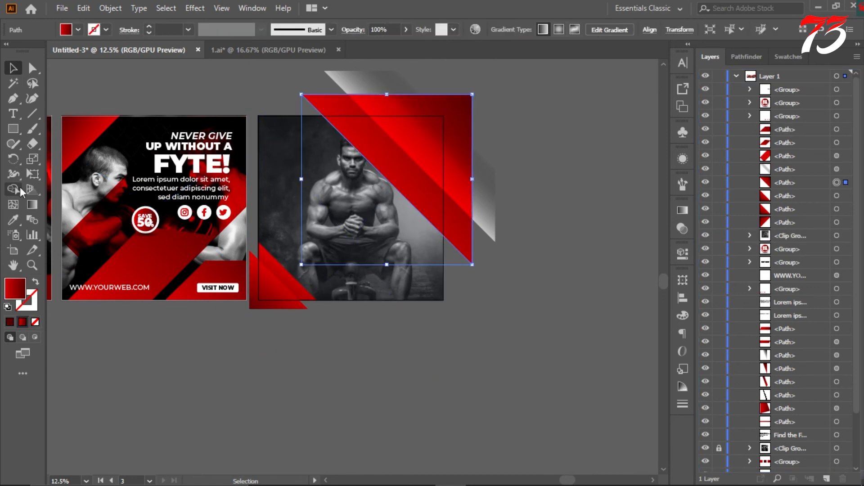
key(g)
scroll(233, 174, up, 1)
click(18, 218)
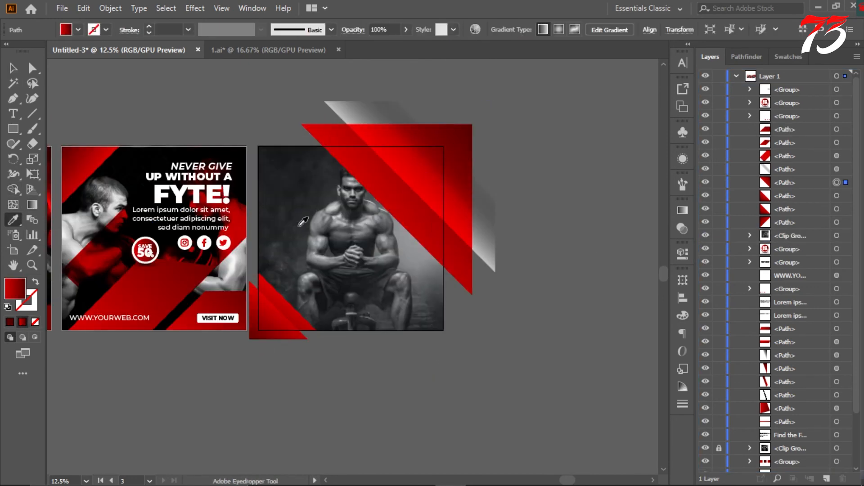
key(ctrl+minus)
key(ctrl+plus)
key(ctrl+plus)
key(ctrl+plus)
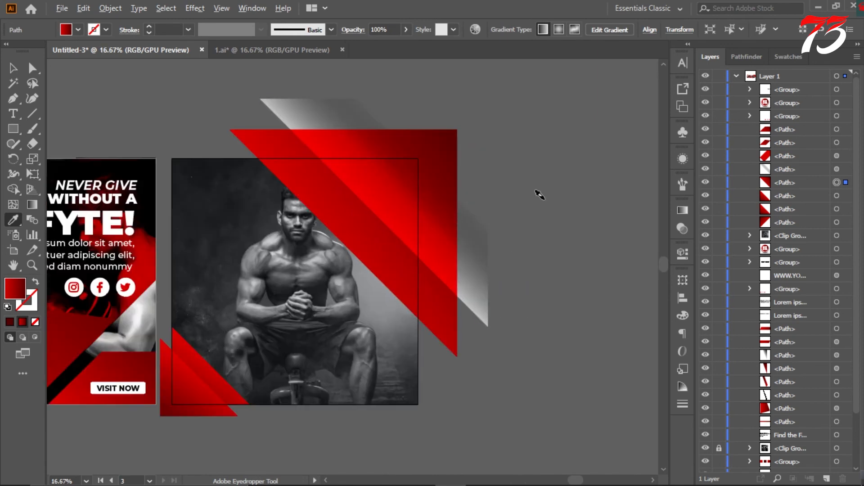
click(32, 204)
drag(284, 134, 440, 309)
drag(320, 104, 475, 275)
key(v)
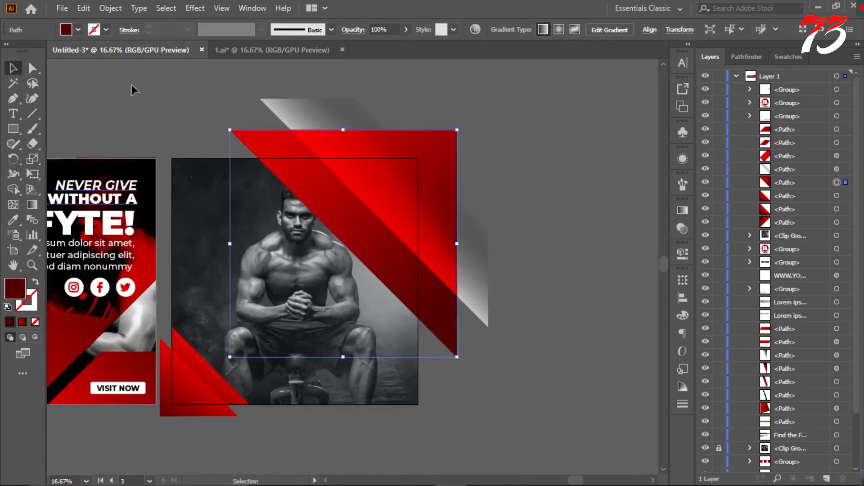
click(177, 105)
Fill the lower-left corner triangle on the third poster with the grey gradient sampled from the upper-right triangle.
scroll(547, 144, down, 1)
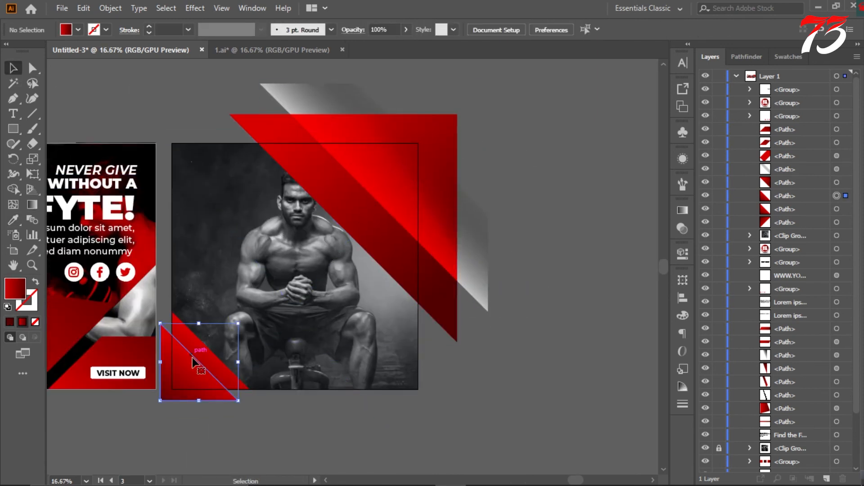
click(14, 220)
click(417, 185)
click(32, 204)
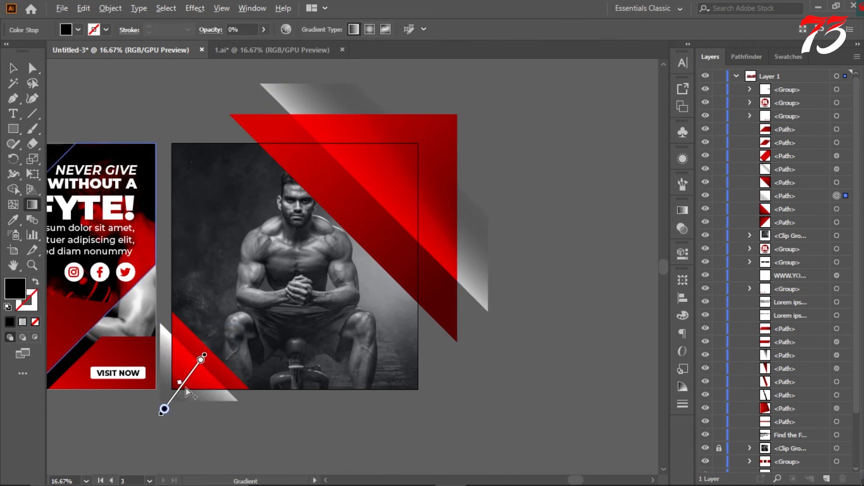
Redirect the lower-left triangle's grey gradient diagonally, from the lower right toward the upper left.
scroll(185, 388, up, 2)
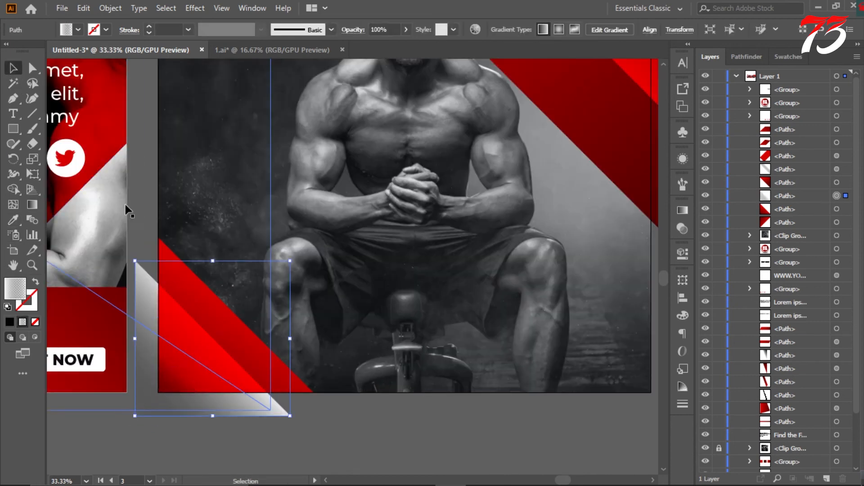
scroll(169, 309, down, 2)
scroll(169, 309, up, 1)
mouse_move(328, 407)
mouse_down()
mouse_move(175, 254)
mouse_move(136, 293)
mouse_up()
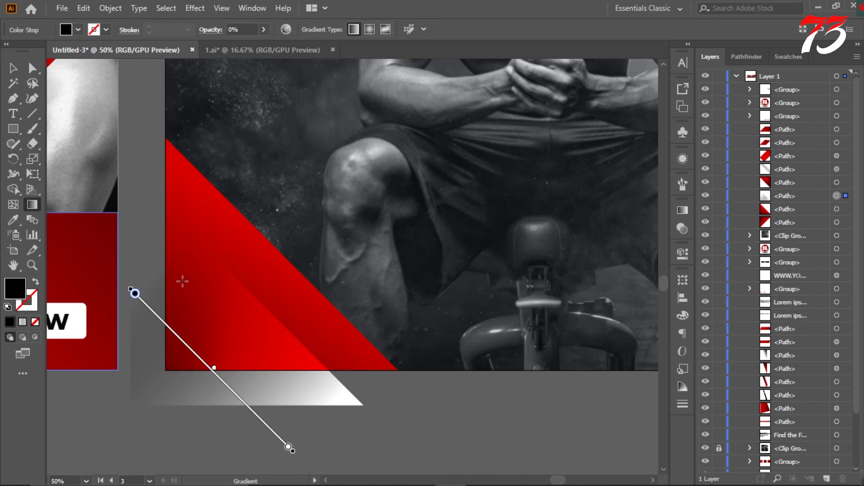
click(14, 68)
scroll(235, 220, down, 2)
click(323, 323)
scroll(428, 274, up, 2)
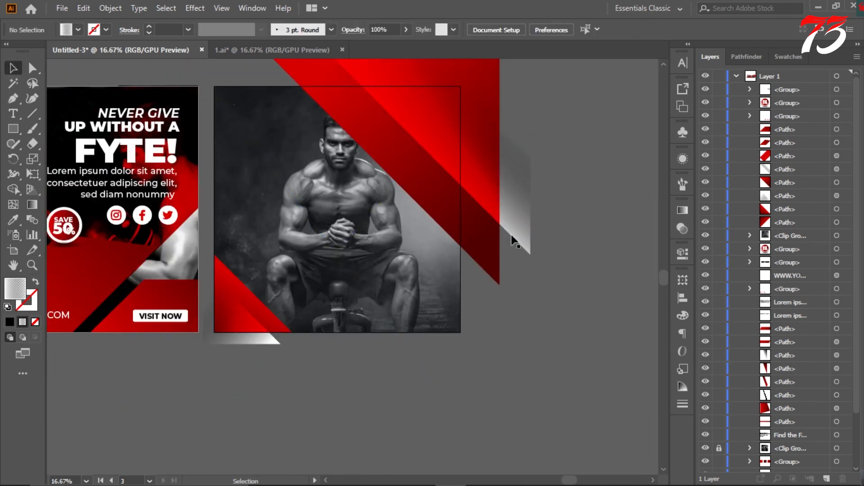
Redirect the upper-right triangle's grey gradient diagonally, running white at the upper left to dark at the lower right.
click(210, 392)
click(391, 439)
click(468, 174)
key(g)
scroll(454, 213, up, 2)
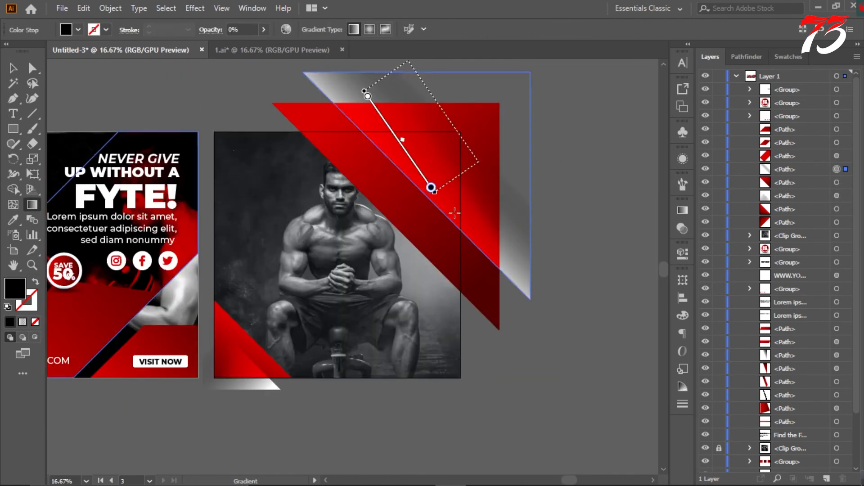
drag(411, 65, 512, 205)
click(13, 68)
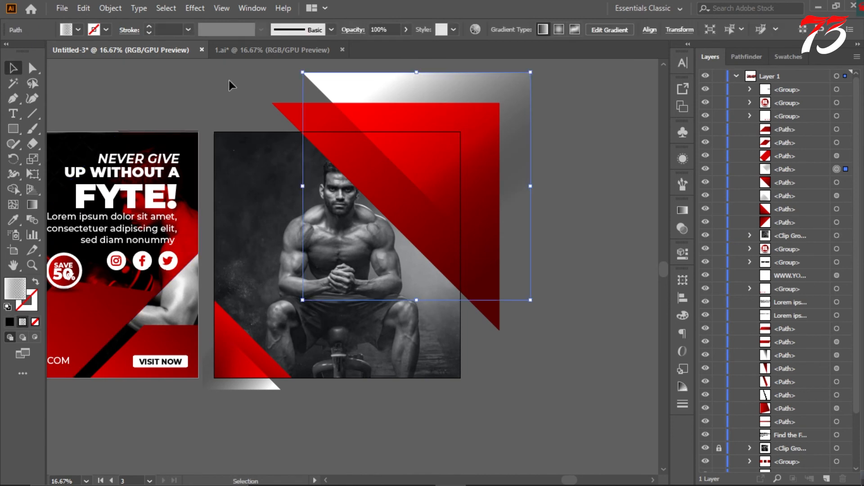
click(231, 83)
Trim away the parts of the corner triangles outside the third artboard with the Shape Builder tool.
drag(212, 406, 2, 301)
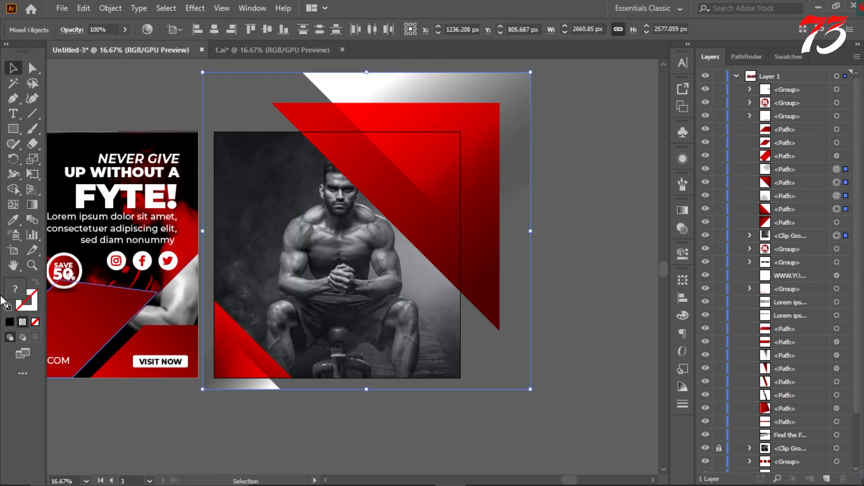
click(13, 189)
mouse_move(311, 87)
mouse_down()
mouse_move(315, 114)
mouse_move(496, 334)
mouse_up()
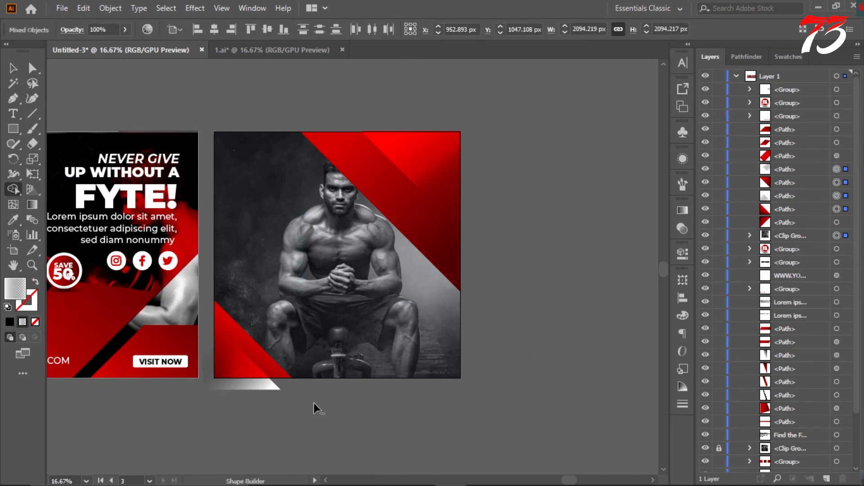
click(13, 69)
click(307, 93)
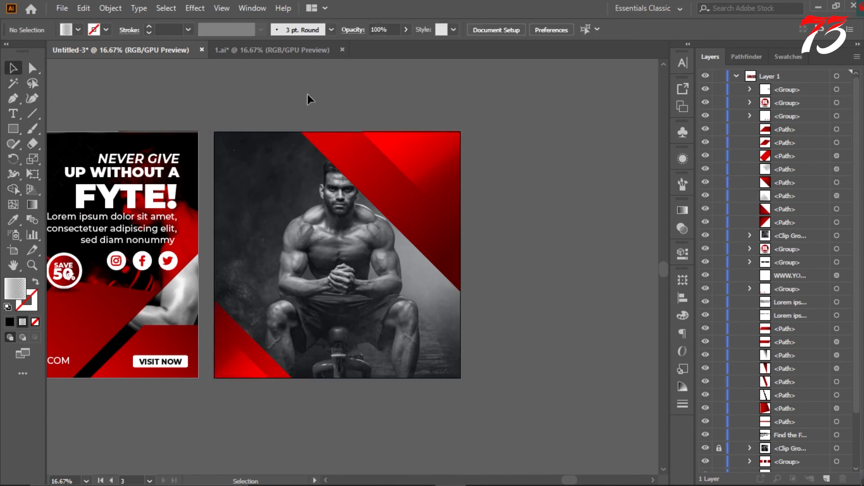
Draw a tall rectangle about 478 × 1671 px over the athlete and fill it with the triangle's red gradient.
click(14, 129)
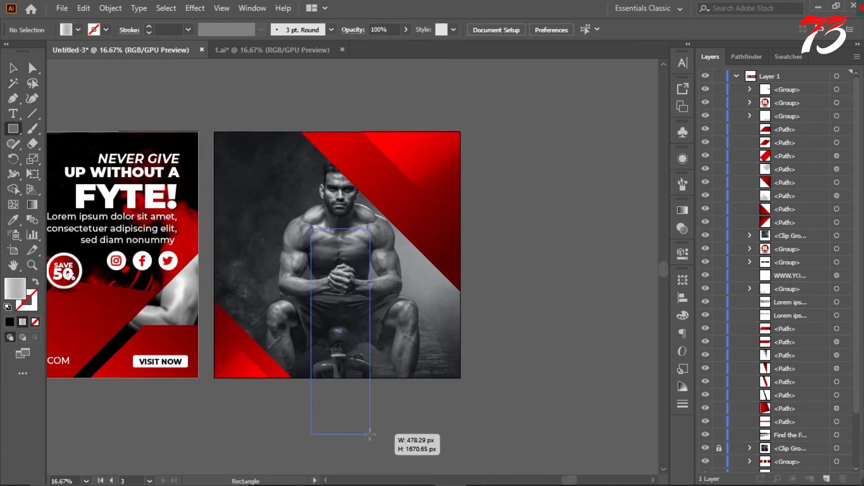
drag(370, 435, 370, 435)
key(i)
click(392, 185)
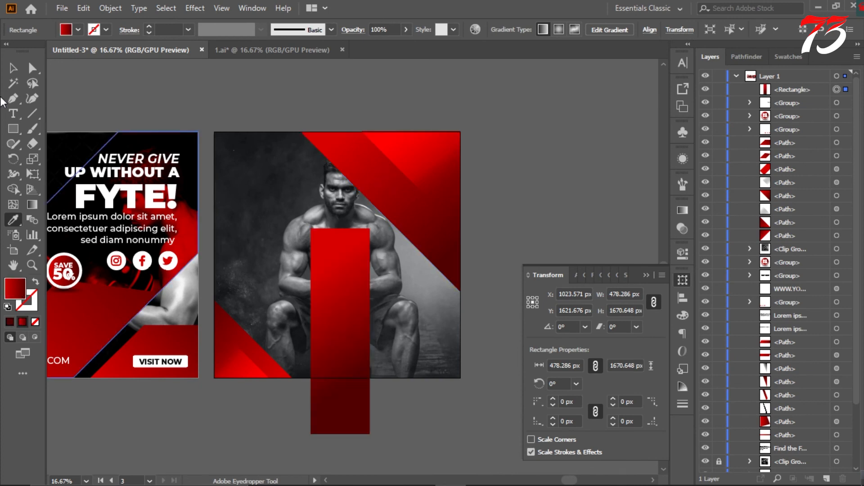
key(a)
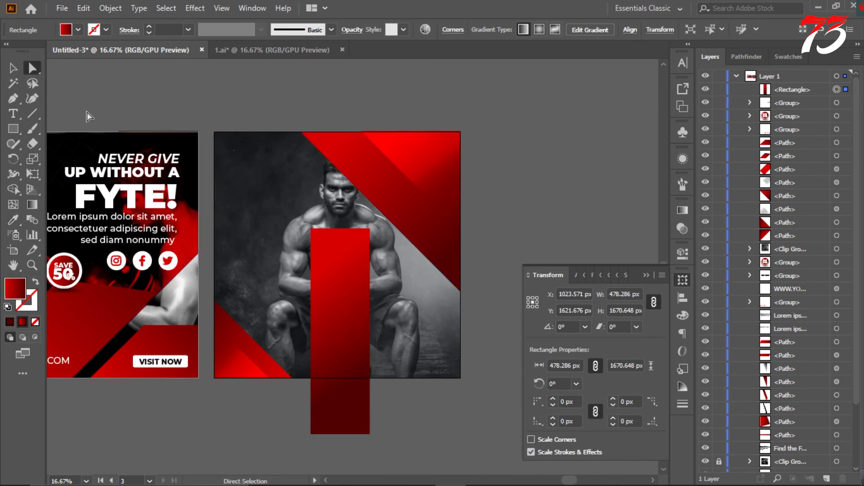
Narrow the red rectangle to about 327 px wide and lock the clipped photo group.
click(13, 68)
drag(369, 331, 359, 332)
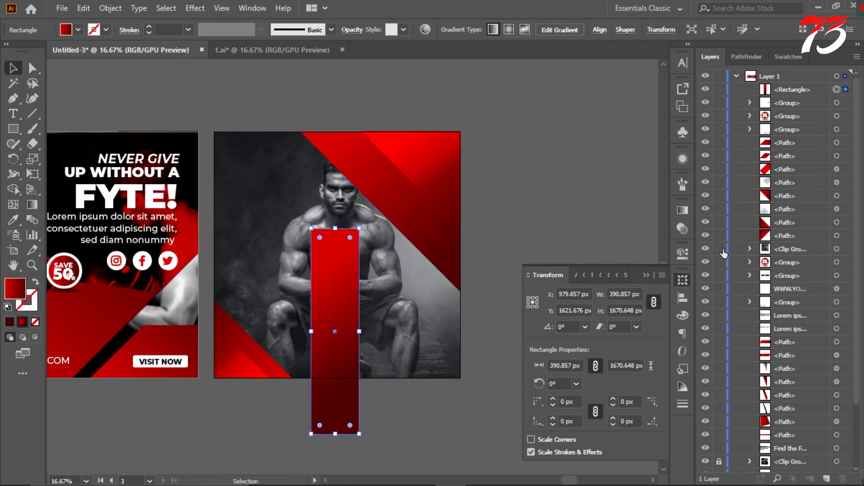
scroll(357, 246, up, 2)
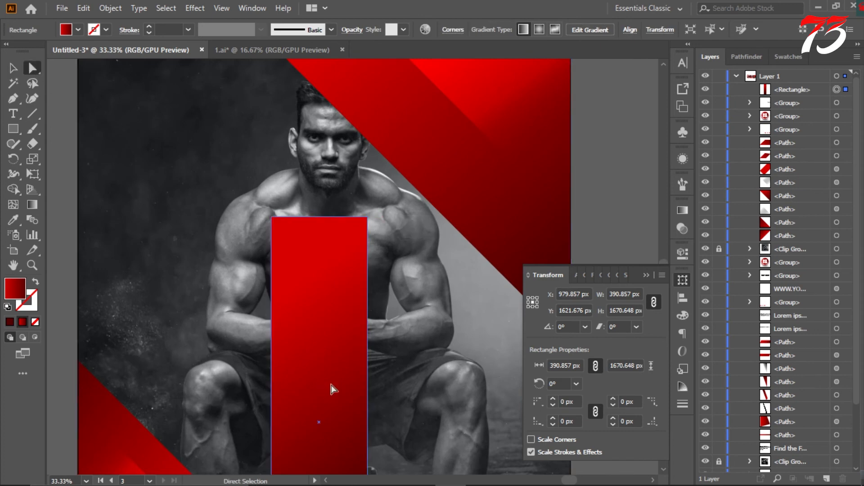
scroll(332, 391, down, 3)
drag(368, 348, 351, 348)
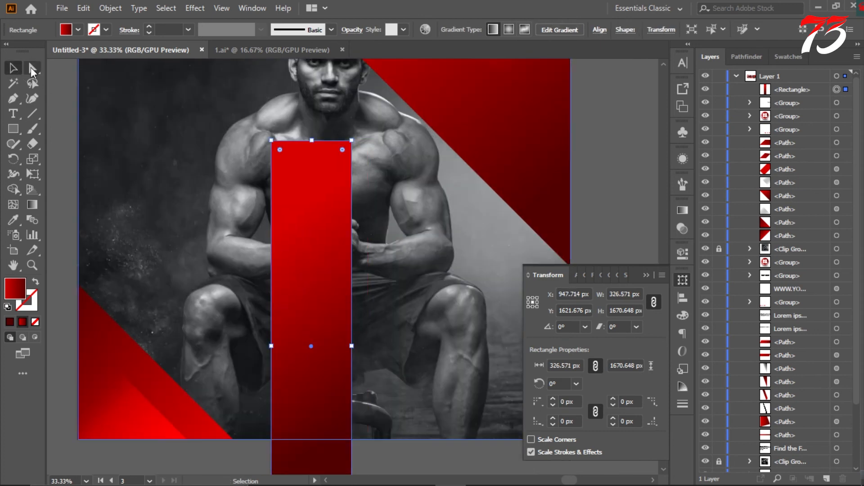
Slant the red bar's top edge by lowering its upper-right anchor point.
key(a)
drag(352, 141, 352, 185)
scroll(358, 194, down, 2)
key(v)
Make a left-right mirrored copy of the slanted bar and align it against the original's right edge.
right_click(340, 316)
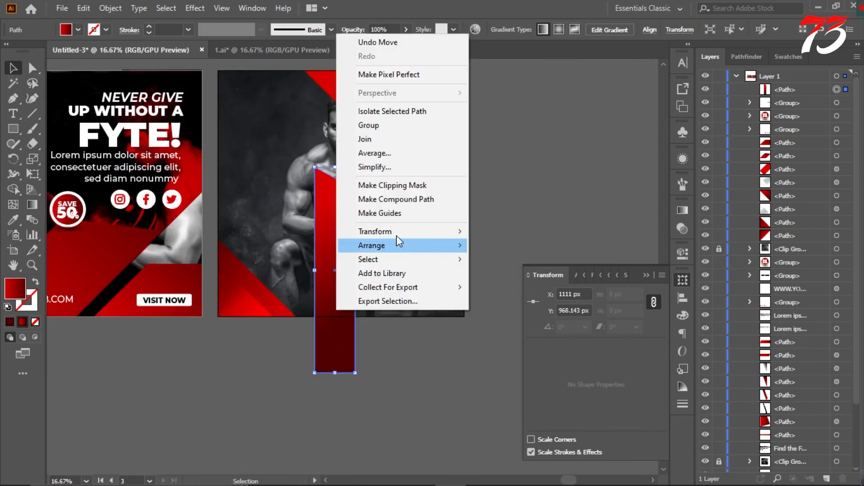
click(518, 275)
click(613, 339)
drag(337, 247, 382, 249)
scroll(361, 180, up, 6)
drag(410, 310, 361, 283)
Set the mirrored bar's blend mode to Multiply.
key(ctrl+alt+0)
click(683, 228)
click(557, 225)
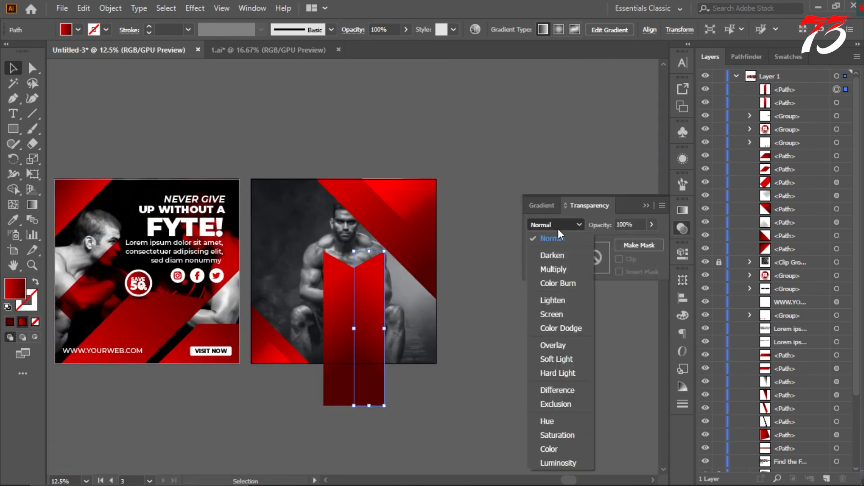
click(557, 272)
click(646, 206)
Group the two slanted bars and rotate the group about 45° counterclockwise across the third poster's lower-right corner.
click(412, 382)
click(378, 387)
shift+click(345, 388)
key(ctrl+g)
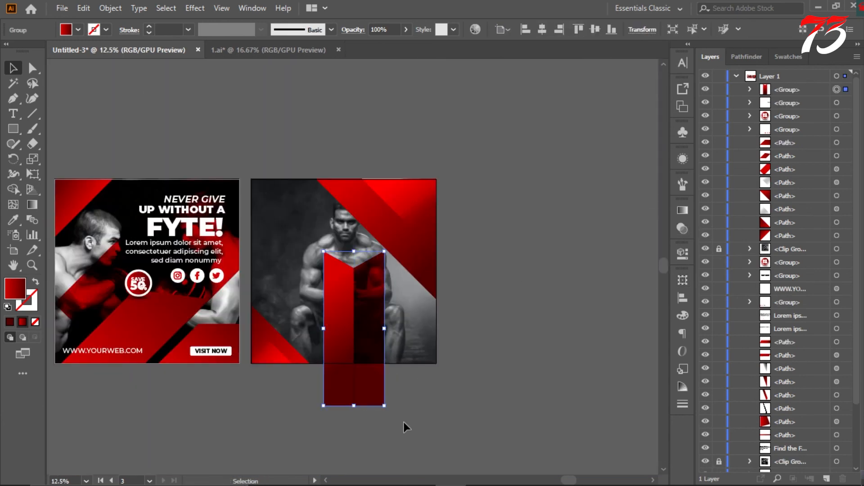
drag(445, 379, 451, 427)
drag(432, 395, 428, 367)
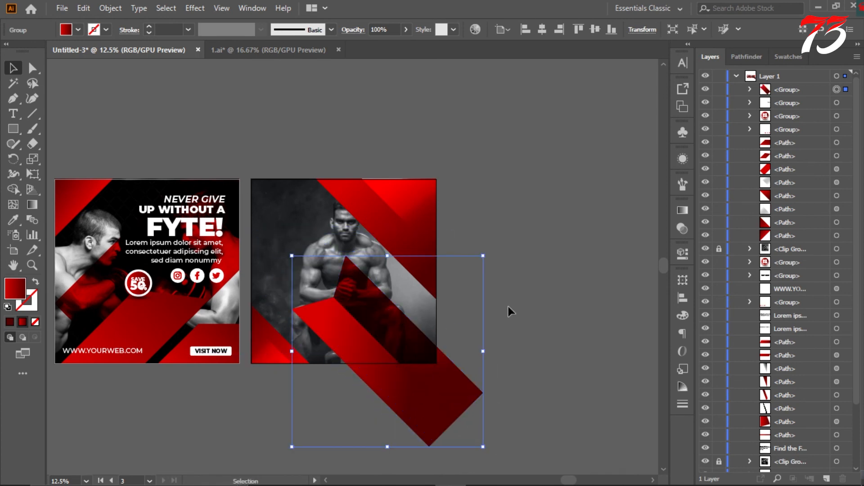
Trim the parts of the rotated bars that extend beyond the third artboard with the Shape Builder tool.
drag(508, 288, 344, 374)
shift+click(283, 350)
click(18, 190)
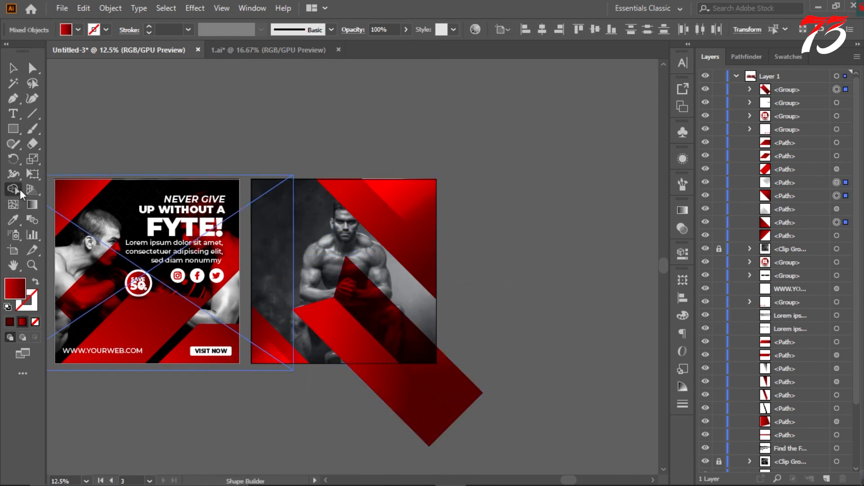
drag(379, 406, 516, 381)
click(14, 68)
click(356, 164)
Copy the first poster's headline, body text and social icons group onto the third poster's upper left and bring it to front.
scroll(356, 164, up, 2)
scroll(450, 182, down, 2)
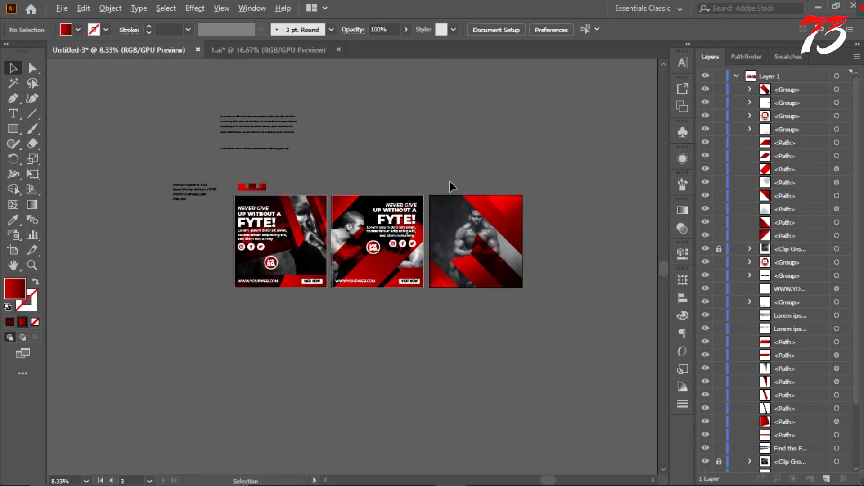
scroll(488, 182, up, 2)
scroll(298, 161, down, 2)
click(127, 258)
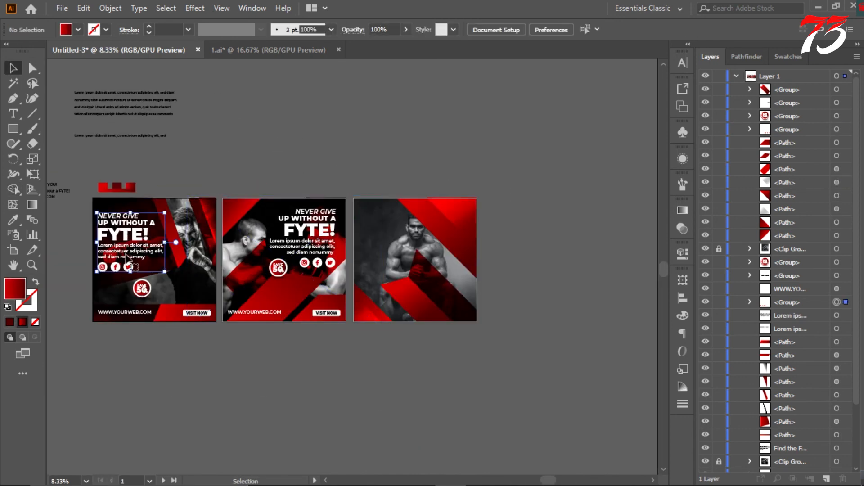
drag(128, 258, 387, 229)
right_click(392, 242)
mouse_move(428, 397)
click(579, 399)
scroll(398, 230, up, 2)
click(399, 225)
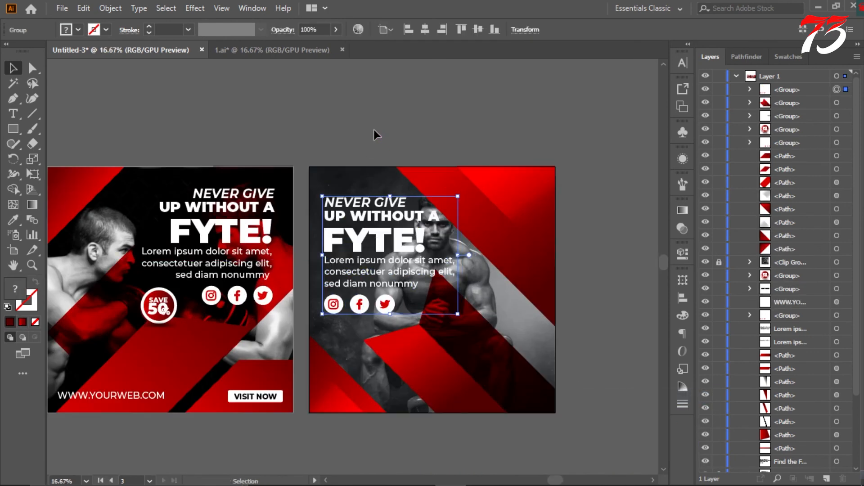
click(372, 138)
Copy the second poster's SAVE 50% badge below the social icons on the third poster and bring it to front.
scroll(364, 149, down, 1)
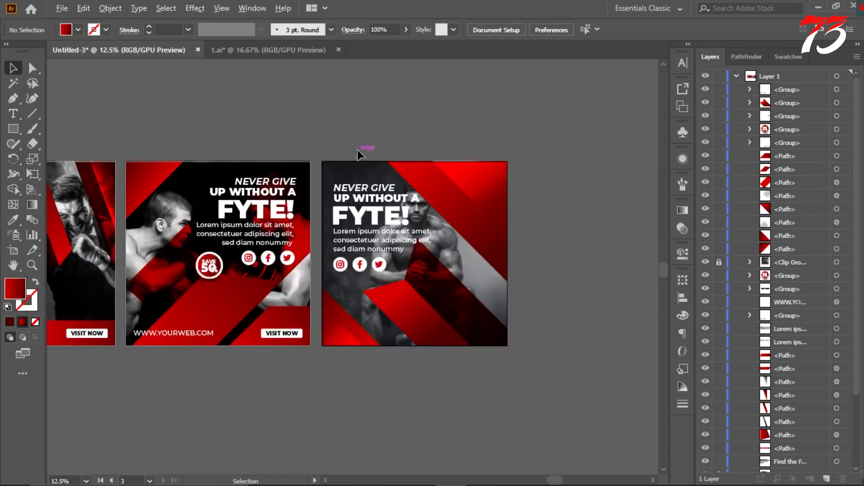
scroll(407, 191, up, 2)
scroll(414, 192, down, 4)
scroll(472, 216, up, 2)
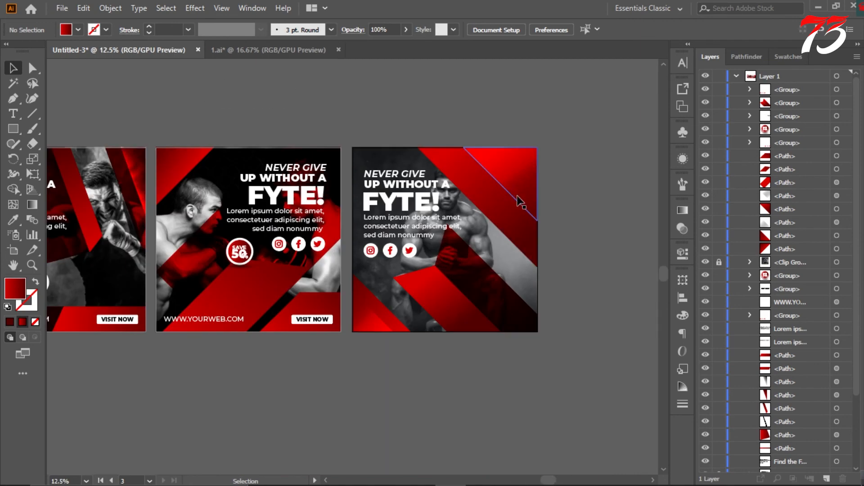
scroll(500, 246, down, 1)
drag(239, 236, 363, 228)
scroll(383, 261, up, 2)
scroll(381, 252, down, 1)
right_click(374, 244)
mouse_move(397, 399)
click(563, 407)
scroll(402, 355, down, 1)
scroll(381, 218, up, 2)
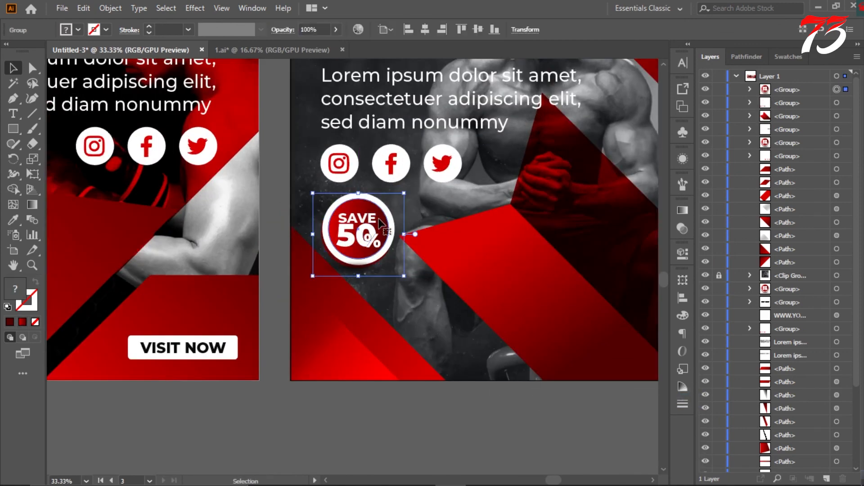
Copy the second poster's web address and VISIT NOW button along the third poster's bottom edge and bring them to front.
scroll(400, 380, down, 1)
click(400, 380)
drag(271, 290, 524, 287)
right_click(524, 287)
click(688, 221)
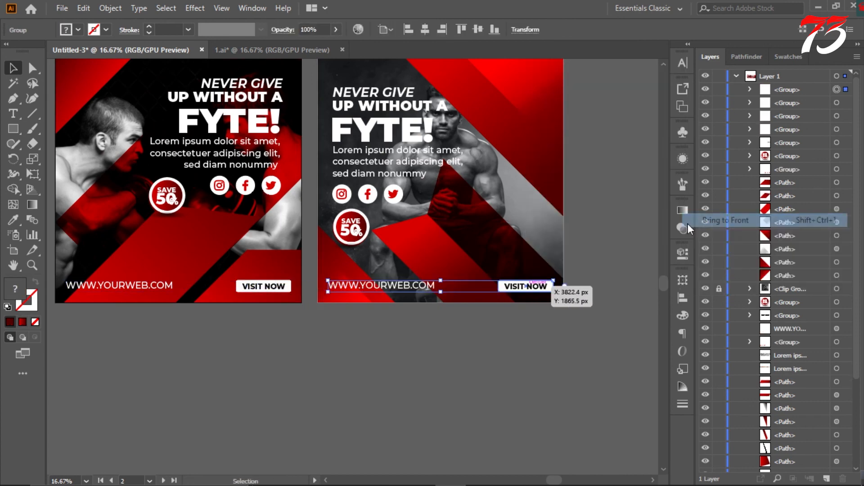
click(609, 250)
Review the three posters side by side and check the third poster's composition up close.
scroll(609, 250, down, 3)
scroll(573, 226, up, 1)
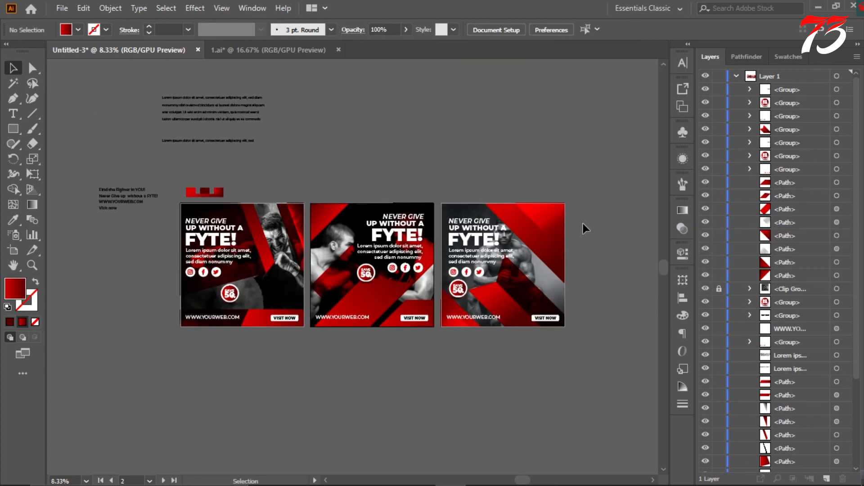
scroll(585, 244, up, 1)
scroll(570, 244, up, 1)
scroll(551, 204, up, 2)
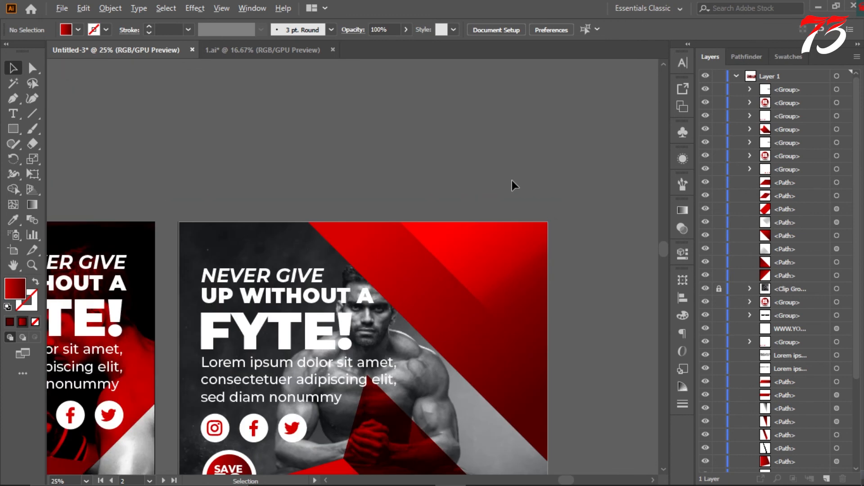
scroll(512, 181, down, 2)
scroll(479, 174, down, 1)
scroll(456, 258, up, 1)
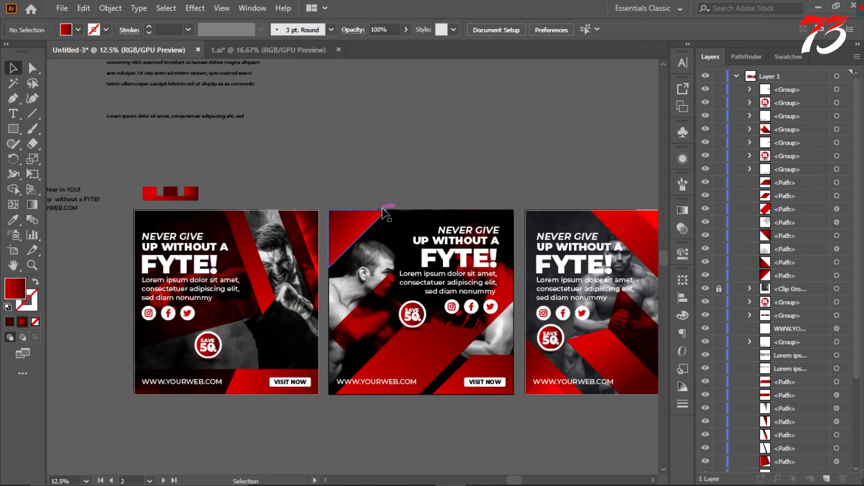
Duplicate the red triangle in the second poster's upper left corner and enlarge the copy past the poster's edges.
click(594, 278)
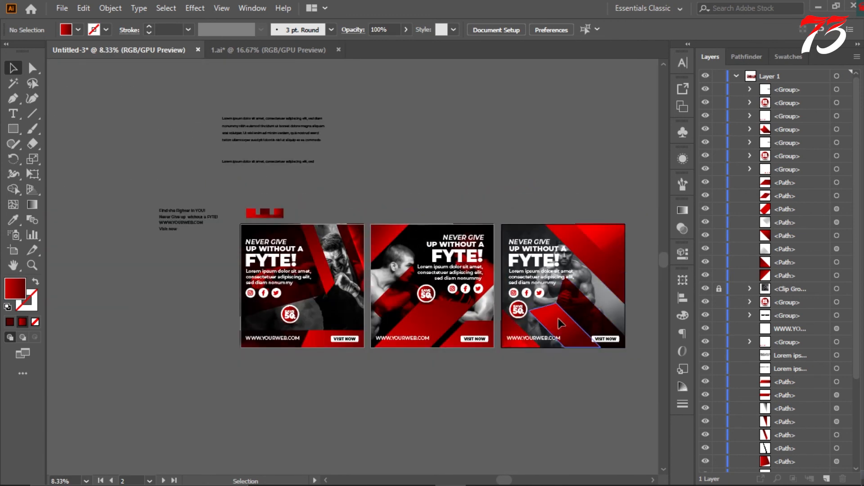
scroll(390, 235, up, 2)
drag(385, 227, 397, 237)
drag(439, 301, 478, 341)
drag(436, 202, 452, 214)
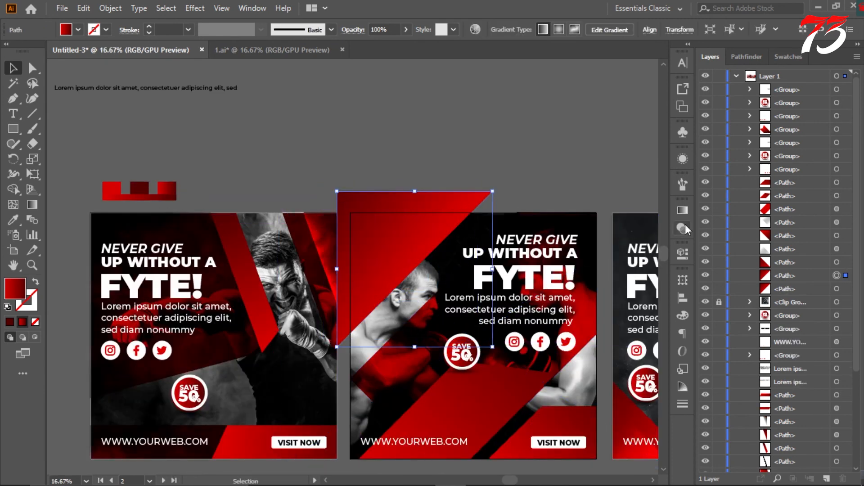
Fill the enlarged corner triangle with a white-to-black linear gradient.
click(682, 210)
click(550, 226)
click(499, 252)
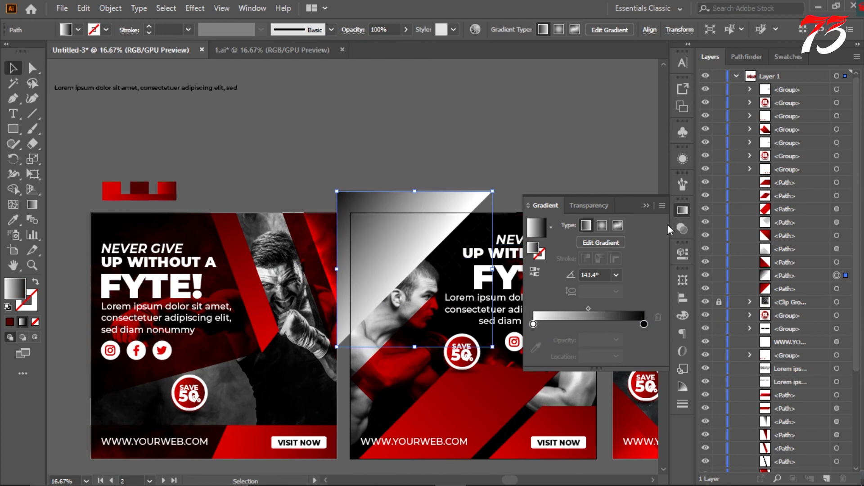
Try the Color Dodge and Overlay blend modes on the gradient triangle before restoring Normal.
click(682, 229)
click(683, 211)
click(683, 228)
click(554, 225)
click(565, 327)
click(559, 225)
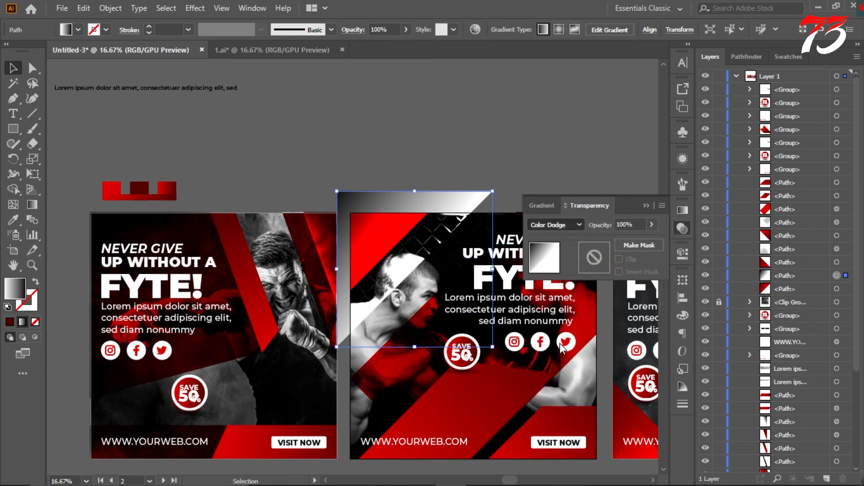
click(577, 324)
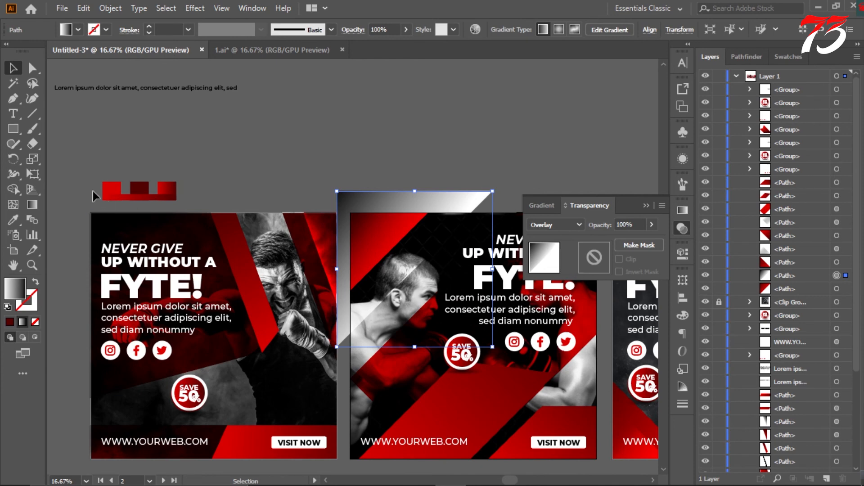
key(g)
click(556, 225)
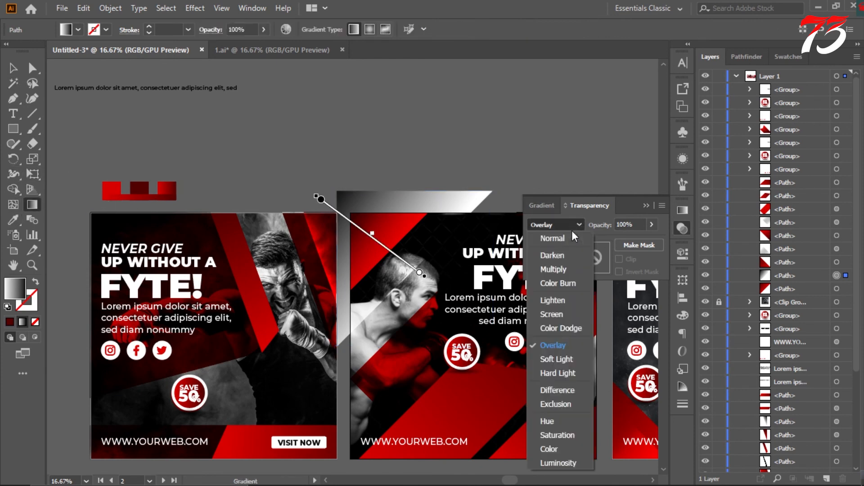
click(559, 175)
Set the gradient's black stop to 0% opacity at location 80.45% and angle the fade at about -136.6°.
click(683, 211)
click(643, 309)
click(616, 324)
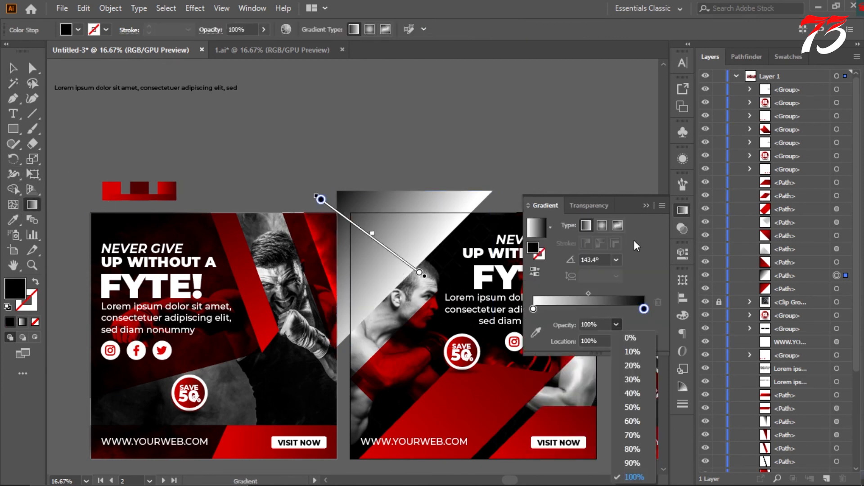
click(619, 332)
drag(644, 309, 622, 310)
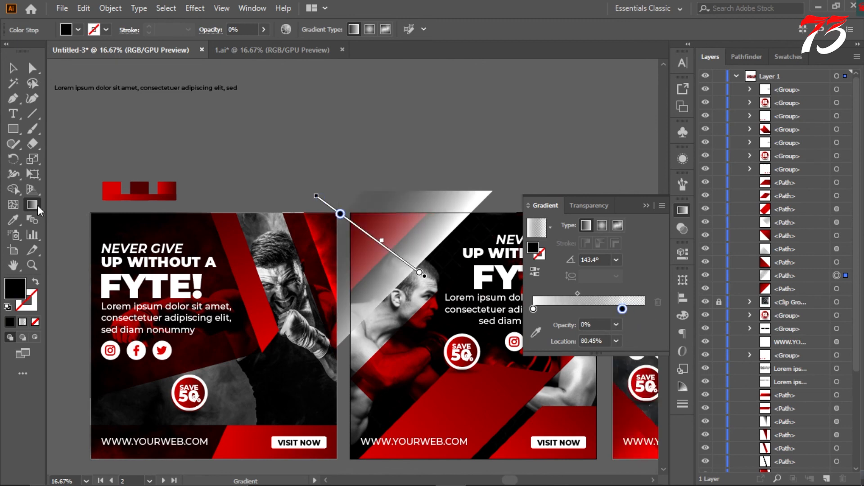
drag(432, 168, 356, 274)
drag(458, 155, 373, 233)
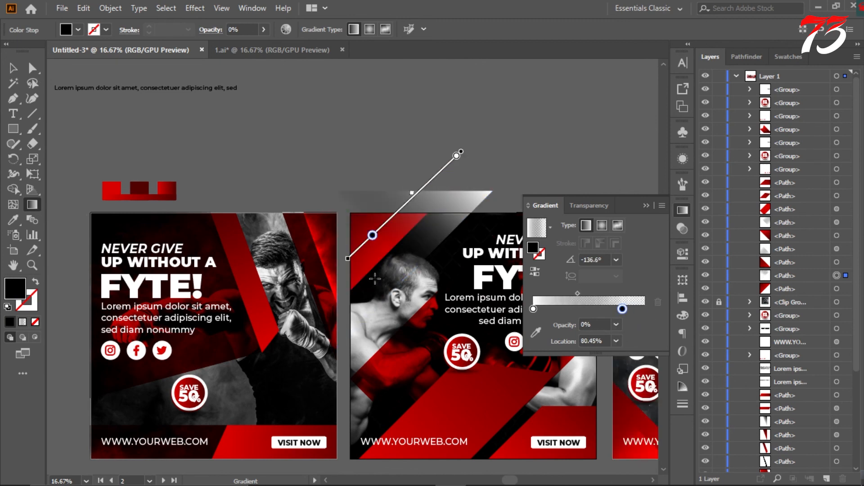
Duplicate the faded white triangle and offset the copies as two diagonal bands beside the second poster's red corner.
key(v)
drag(444, 205, 271, 165)
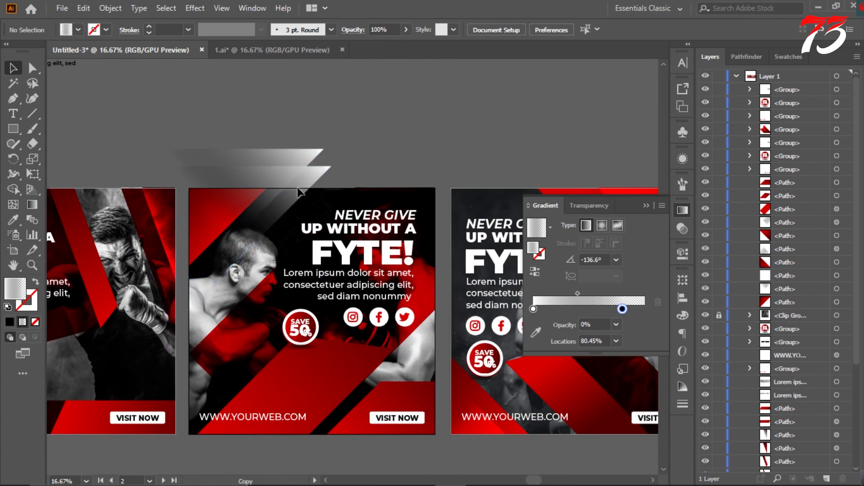
scroll(298, 188, up, 2)
drag(319, 177, 344, 180)
click(409, 149)
click(407, 161)
scroll(408, 160, down, 2)
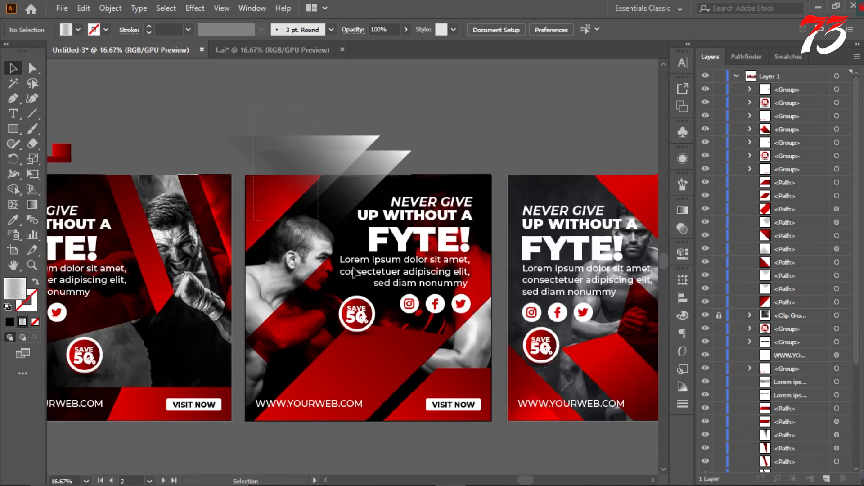
Trim the triangles overhanging the second poster with Shape Builder and move the smaller faded triangle behind the red corner.
drag(353, 268, 405, 311)
click(14, 189)
drag(247, 169, 386, 168)
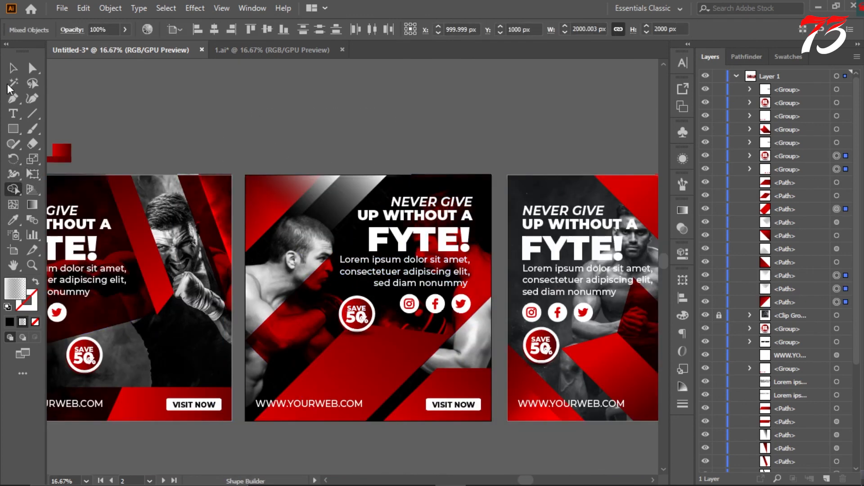
click(369, 123)
click(253, 250)
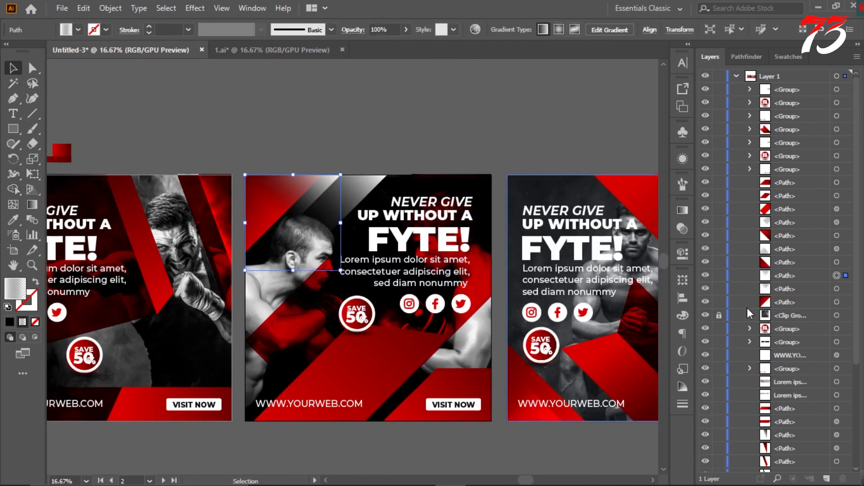
click(402, 140)
Delete the red gradient swatches above the first poster.
scroll(339, 150, down, 2)
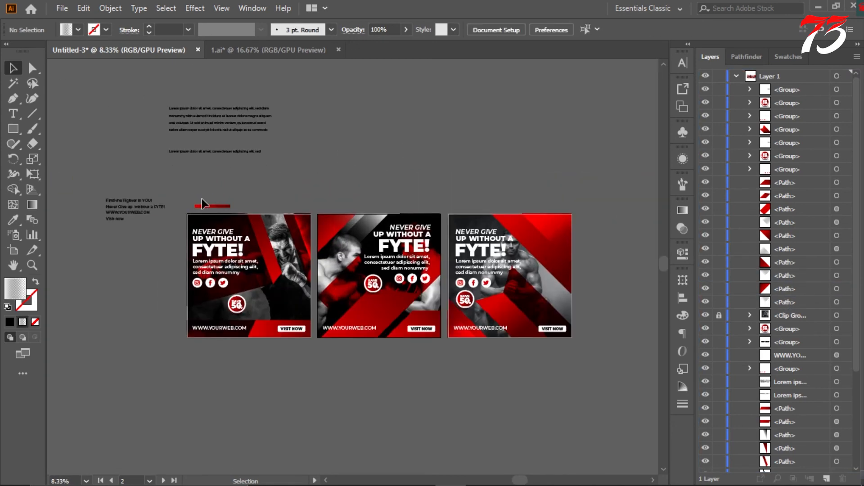
scroll(248, 224, up, 1)
scroll(280, 189, down, 1)
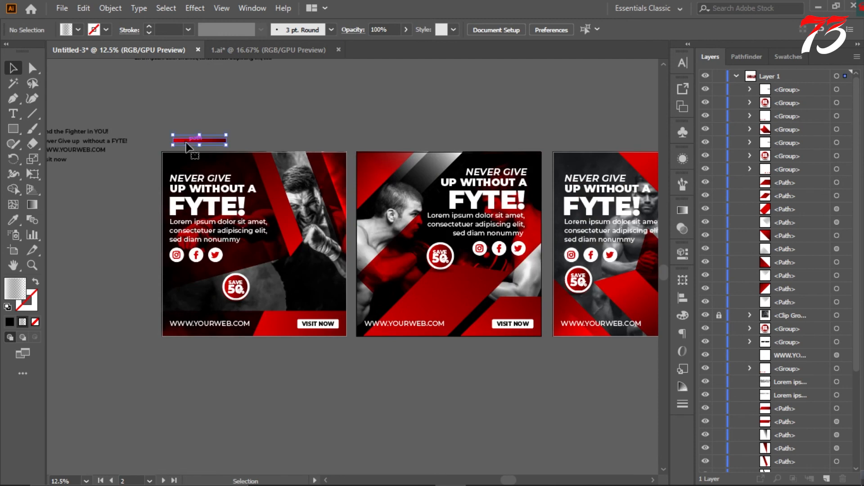
Unlock the posters' background photos and group all of the first poster's artwork.
drag(154, 142, 352, 372)
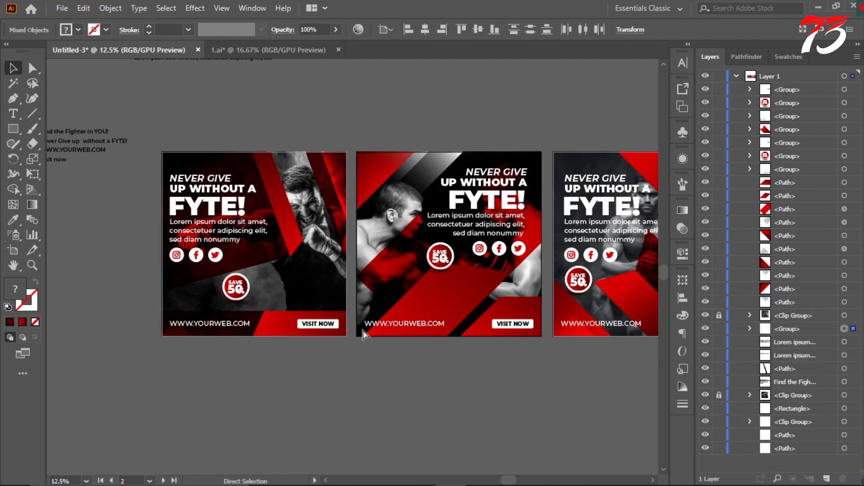
scroll(722, 319, down, 3)
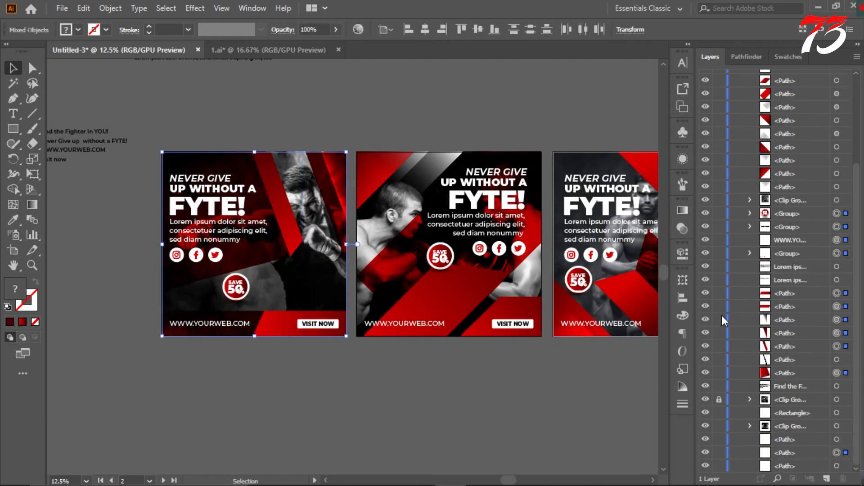
click(461, 409)
drag(152, 146, 351, 366)
key(ctrl+g)
Group all of the second poster's artwork together with its background photo.
drag(354, 144, 548, 388)
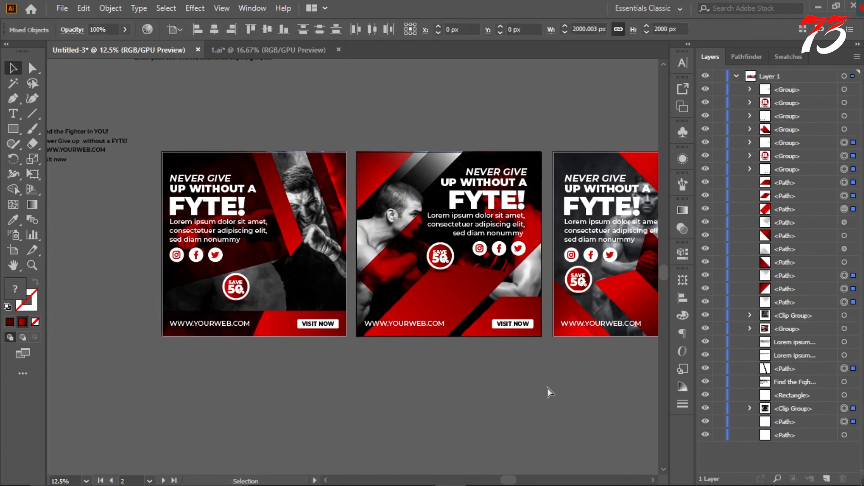
key(ctrl+g)
scroll(356, 340, down, 1)
scroll(531, 303, up, 1)
click(566, 439)
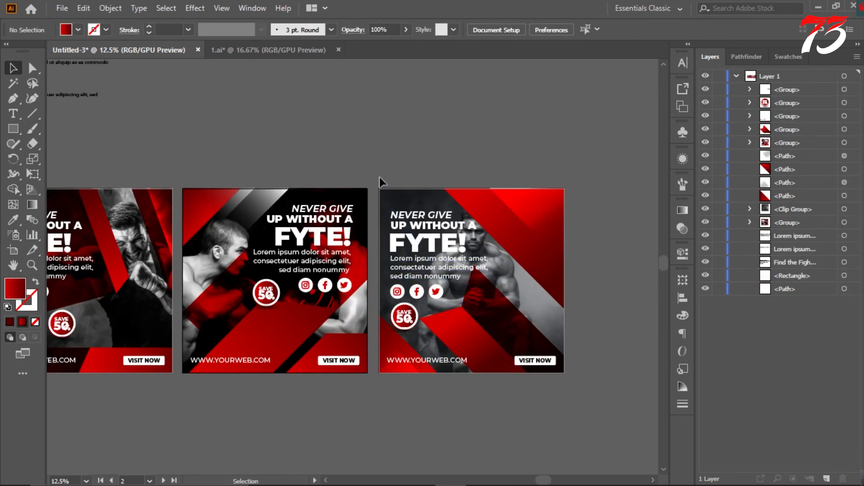
click(454, 221)
right_click(492, 247)
click(540, 338)
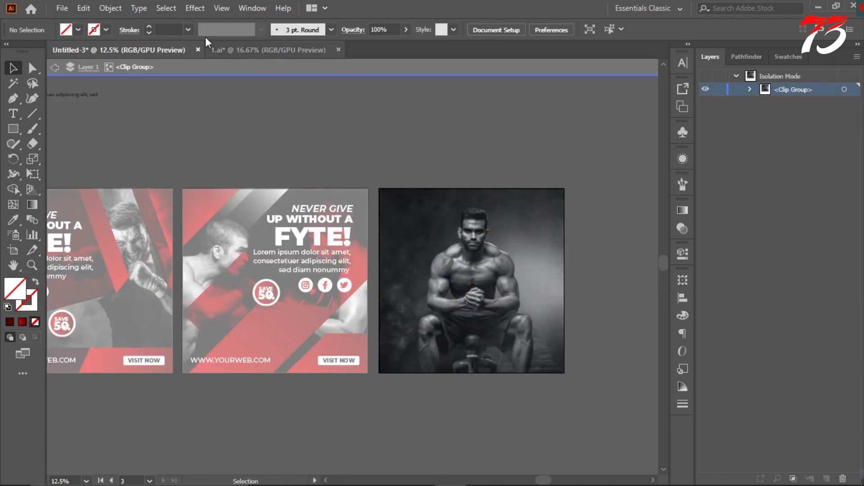
click(444, 208)
click(355, 154)
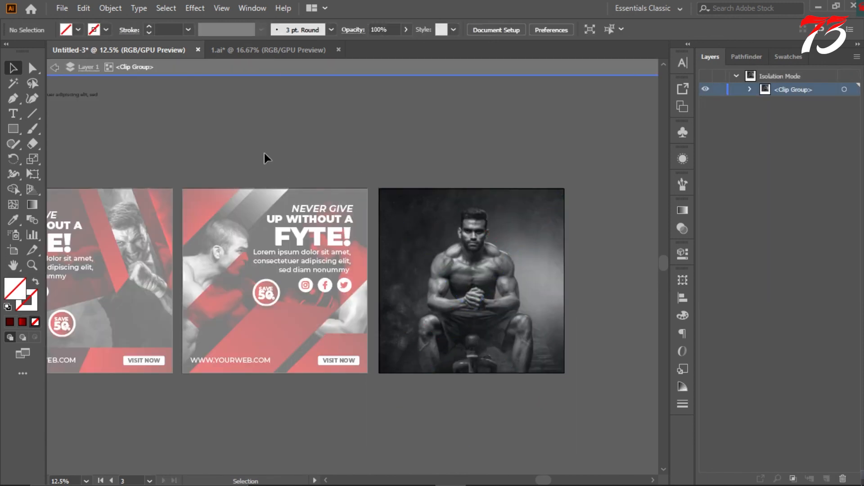
double_click(264, 153)
Group all of the third poster's artwork together with its background photo.
click(191, 284)
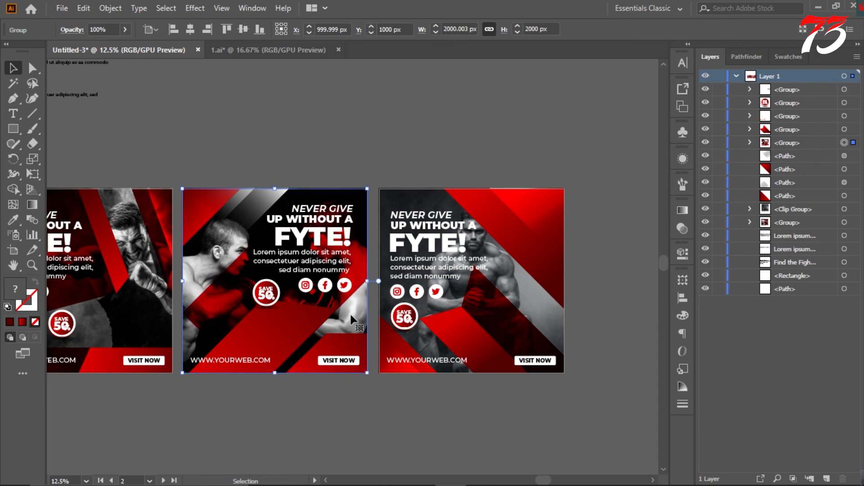
drag(416, 165, 591, 403)
key(ctrl+g)
click(591, 399)
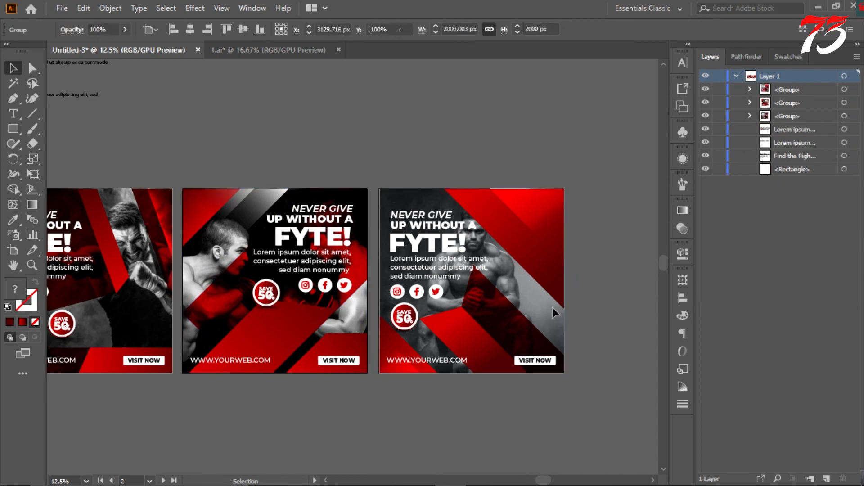
scroll(543, 266, down, 2)
scroll(533, 227, up, 4)
scroll(509, 195, down, 4)
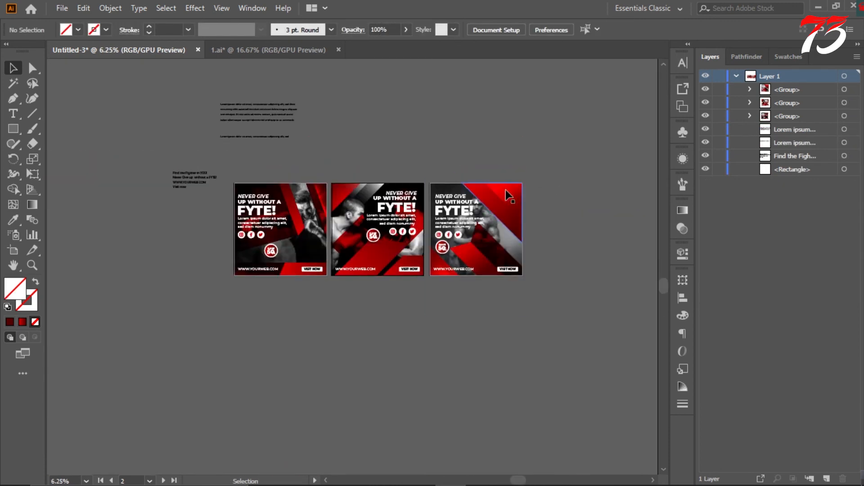
Redirect the third poster's upper right triangle gradient inside its group so it fades from the diagonal edge toward the corner.
click(504, 225)
scroll(464, 194, up, 2)
scroll(405, 208, up, 2)
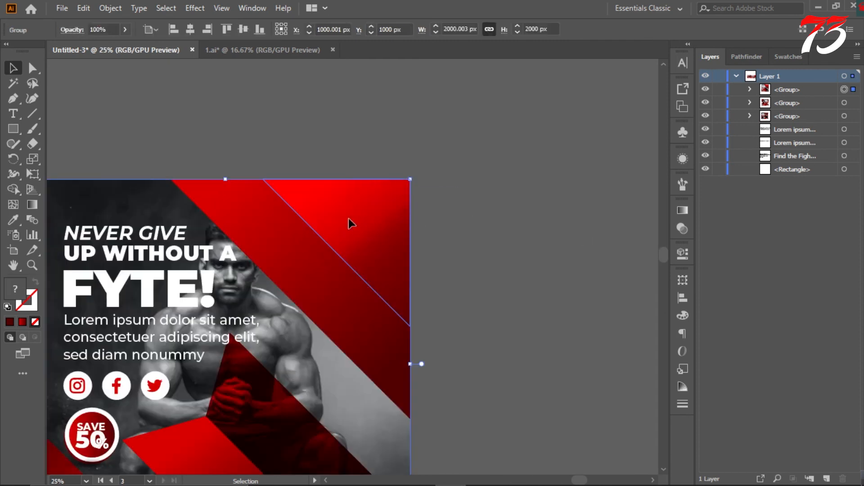
double_click(349, 222)
drag(334, 256, 368, 218)
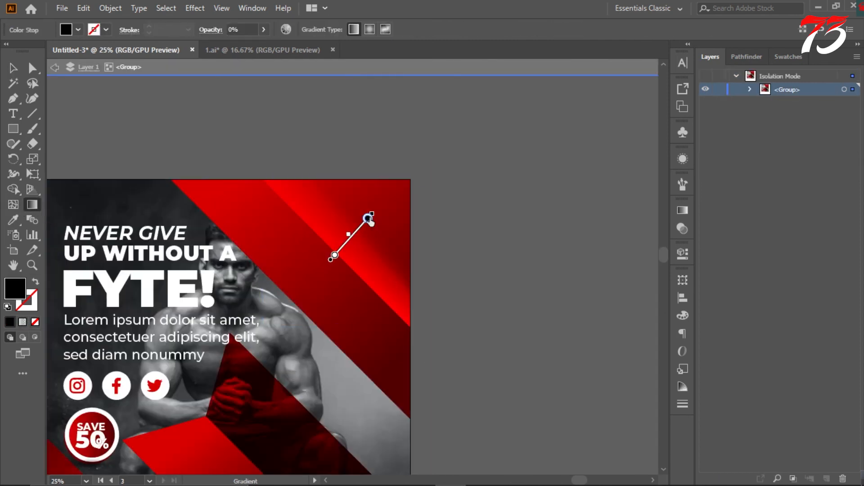
drag(327, 261, 370, 217)
click(13, 67)
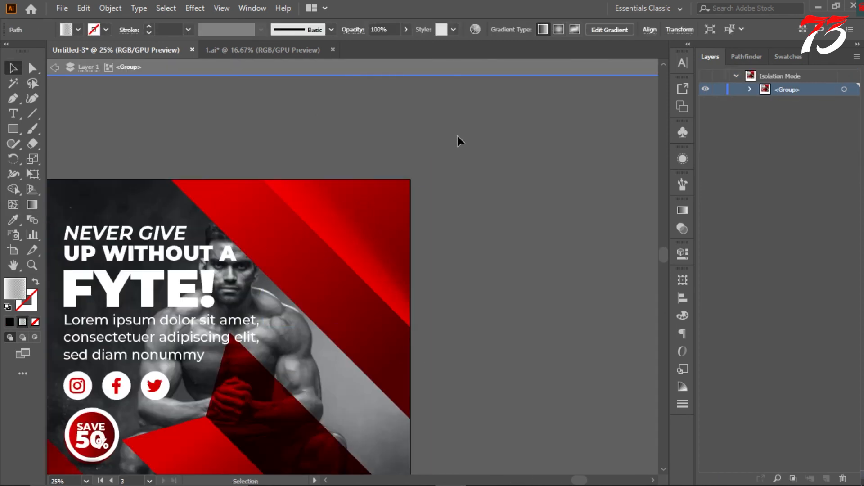
double_click(506, 186)
Check the gradient on the third poster's upper right corner up close.
scroll(507, 186, down, 3)
scroll(500, 189, up, 5)
click(348, 270)
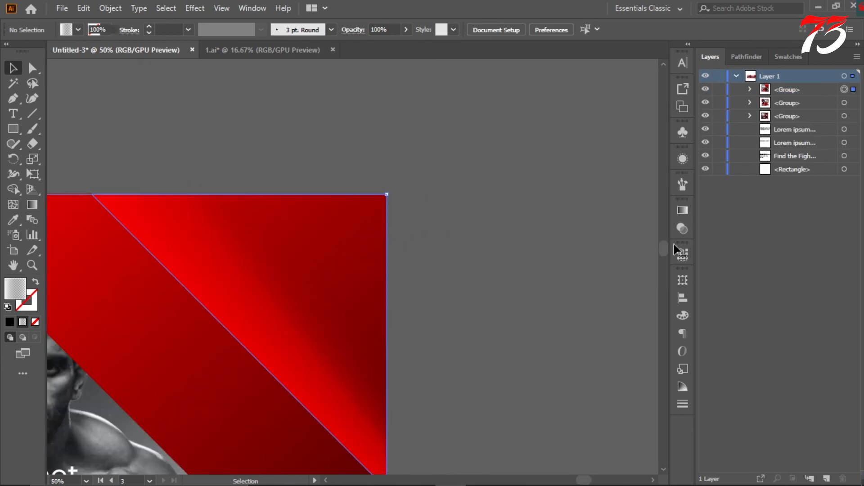
click(683, 211)
click(447, 252)
scroll(447, 253, down, 3)
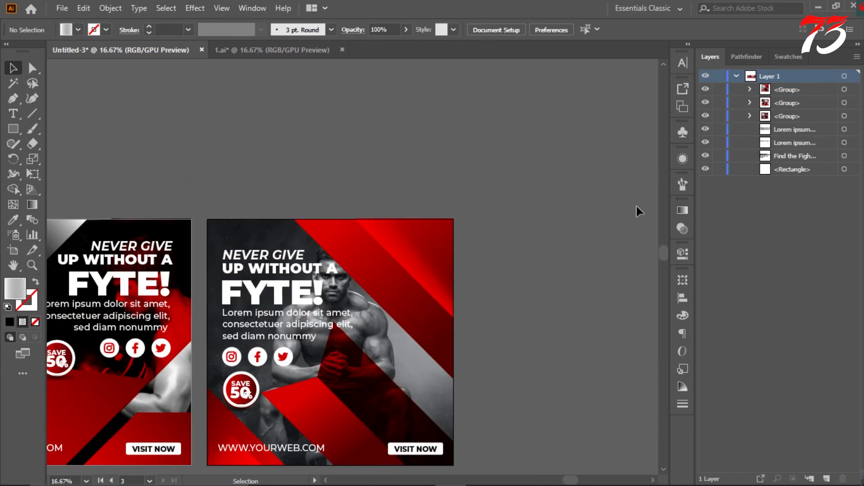
Delete the slogan notes and both leftover Lorem ipsum text blocks above the posters.
scroll(260, 200, down, 2)
scroll(260, 195, down, 2)
click(308, 188)
key(Delete)
click(351, 150)
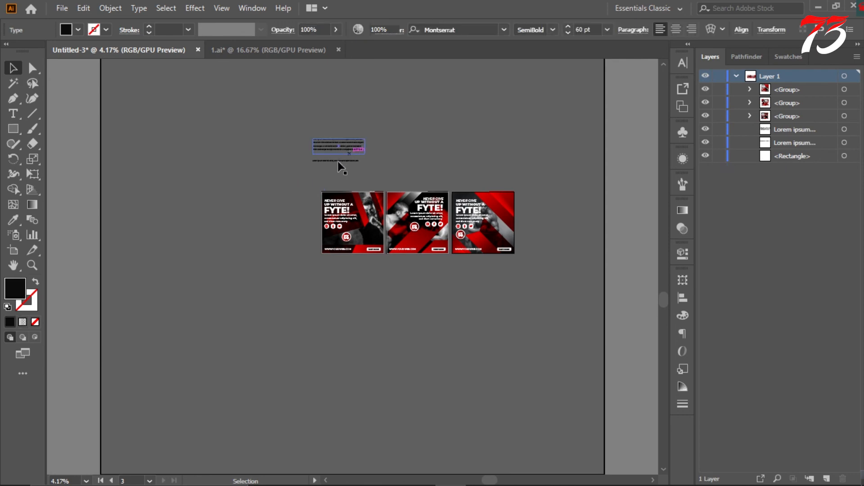
key(Delete)
click(339, 162)
key(Delete)
drag(450, 172, 380, 168)
scroll(378, 182, up, 3)
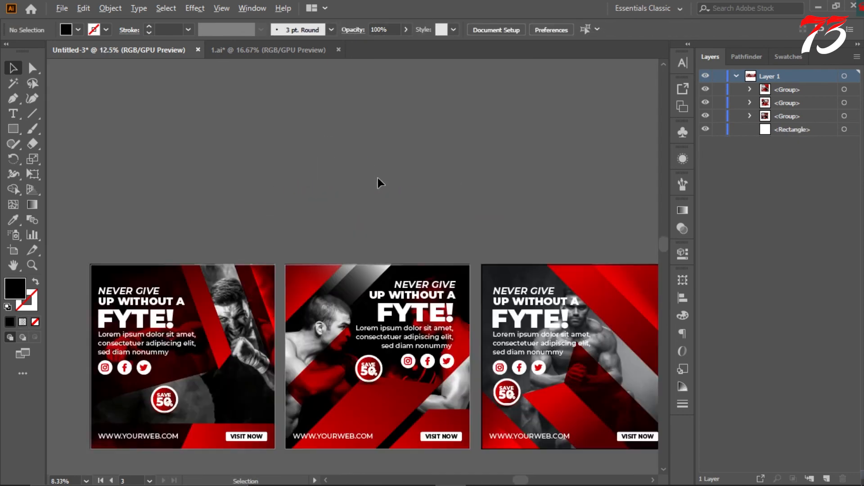
drag(429, 249, 407, 112)
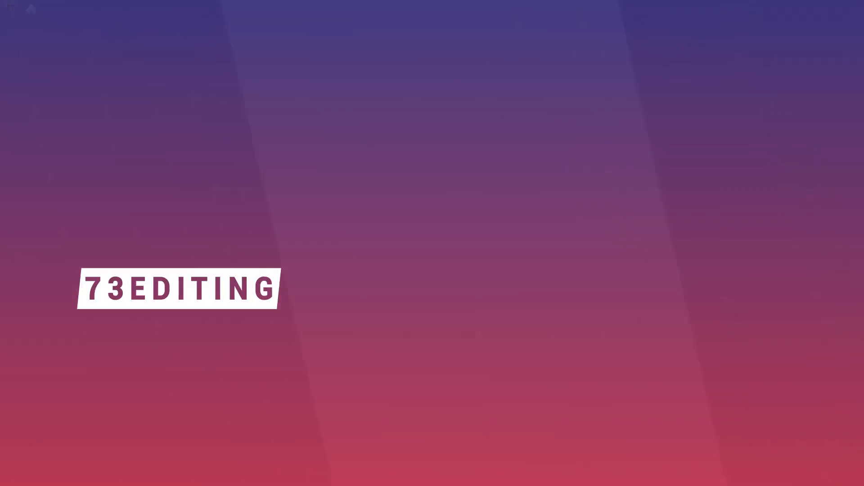